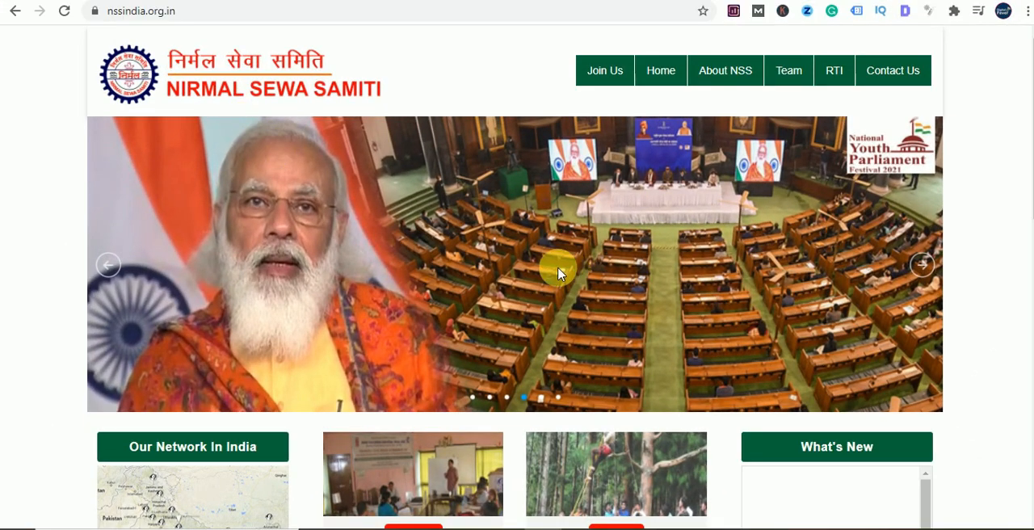
- Open the Apply for NSS Selection 2021-24 page from What's New and bring up its conditions and notifications documents
scroll(554, 268, "down", 5)
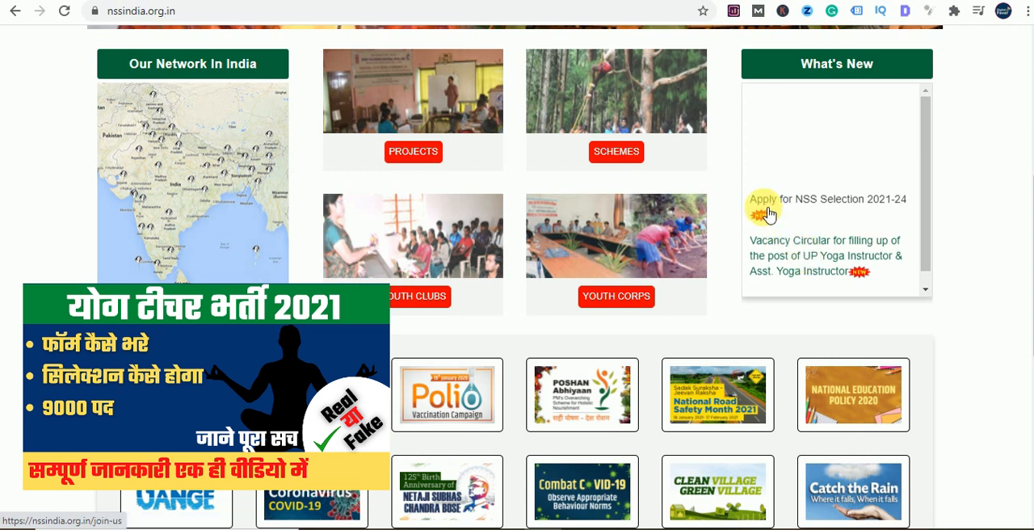
left_click(808, 212)
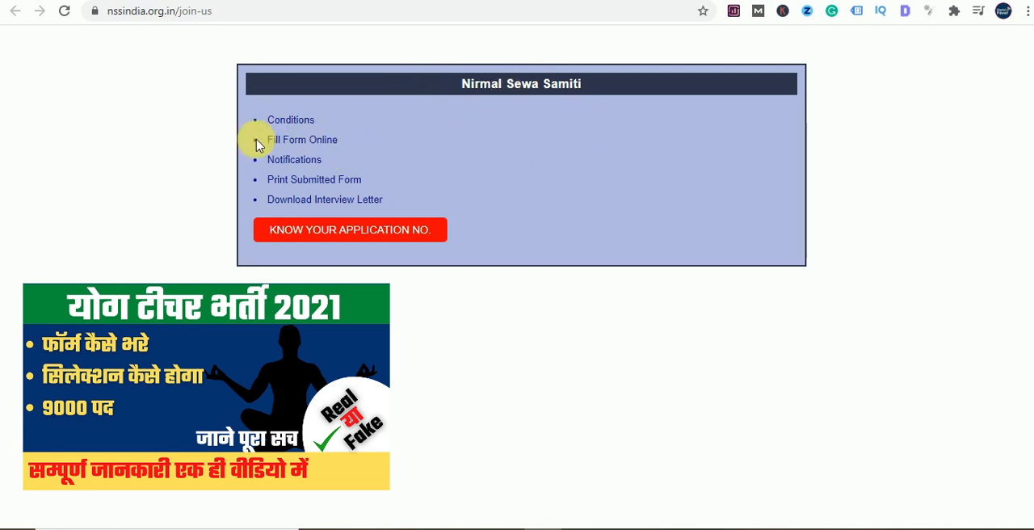
left_click(294, 122)
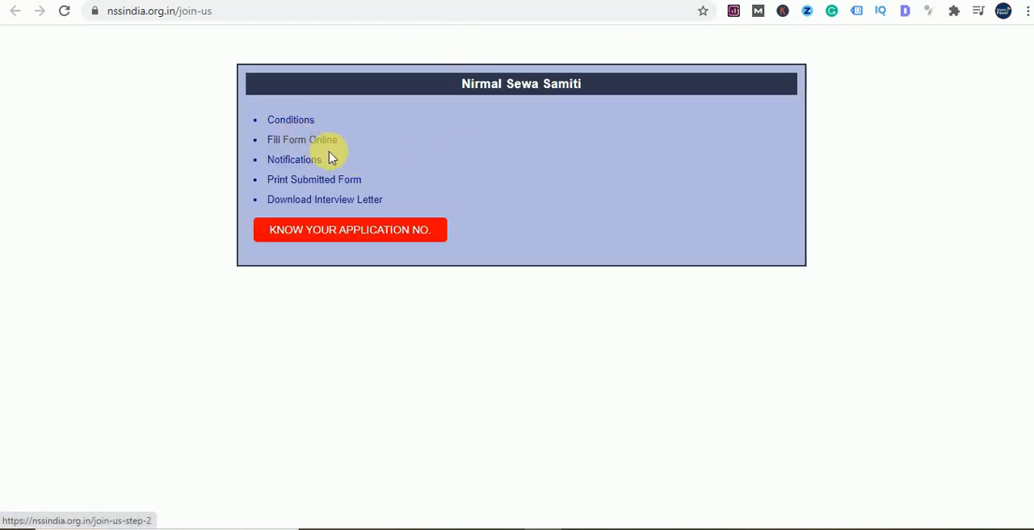
left_click(301, 159)
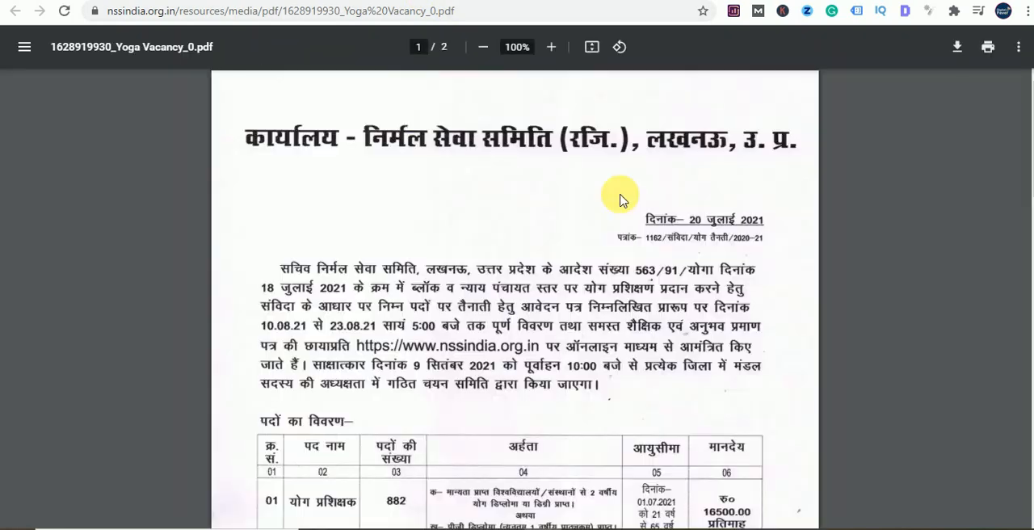
- Examine the yoga vacancy notice for application dates, posts, qualifications, age limits and pay
scroll(581, 220, "down", 9)
scroll(657, 242, "up", 3)
scroll(663, 284, "up", 6)
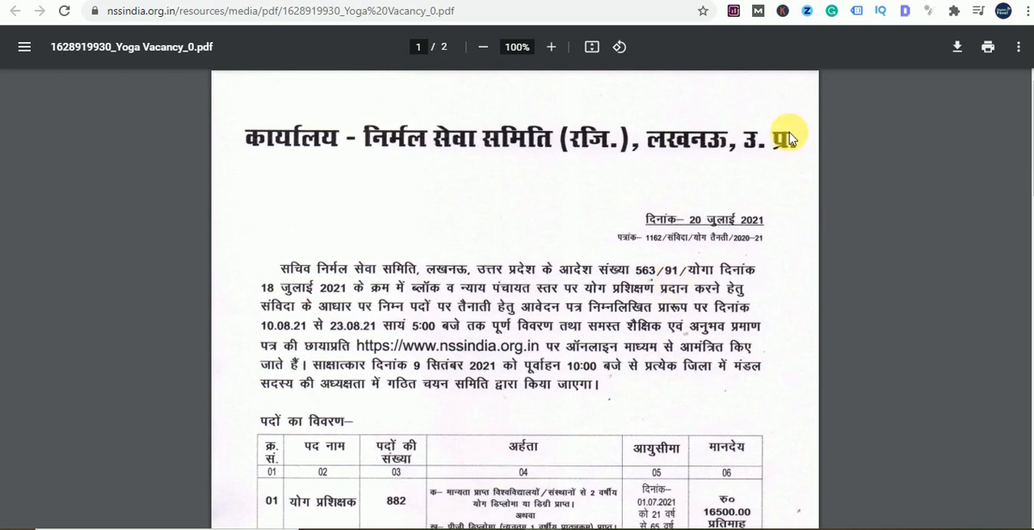
scroll(695, 210, "down", 2)
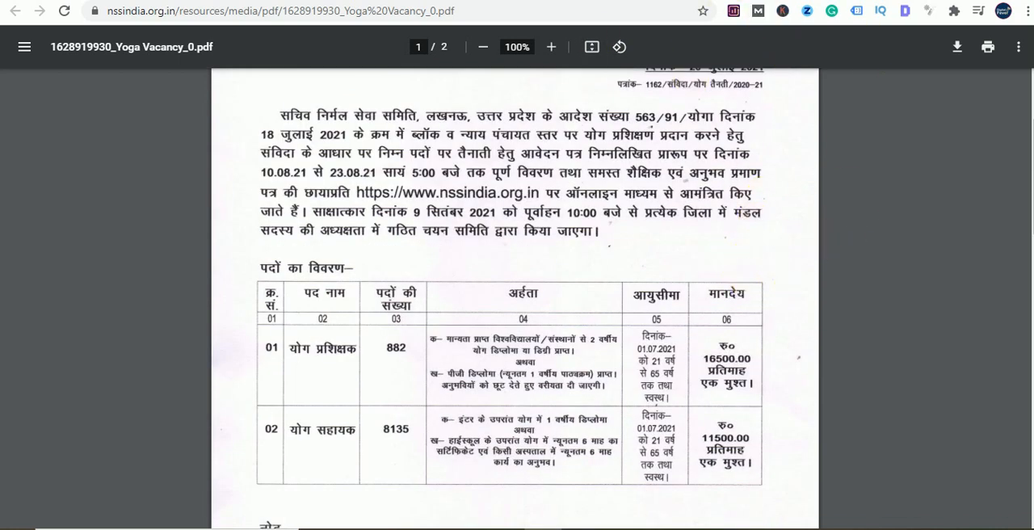
left_click(738, 1)
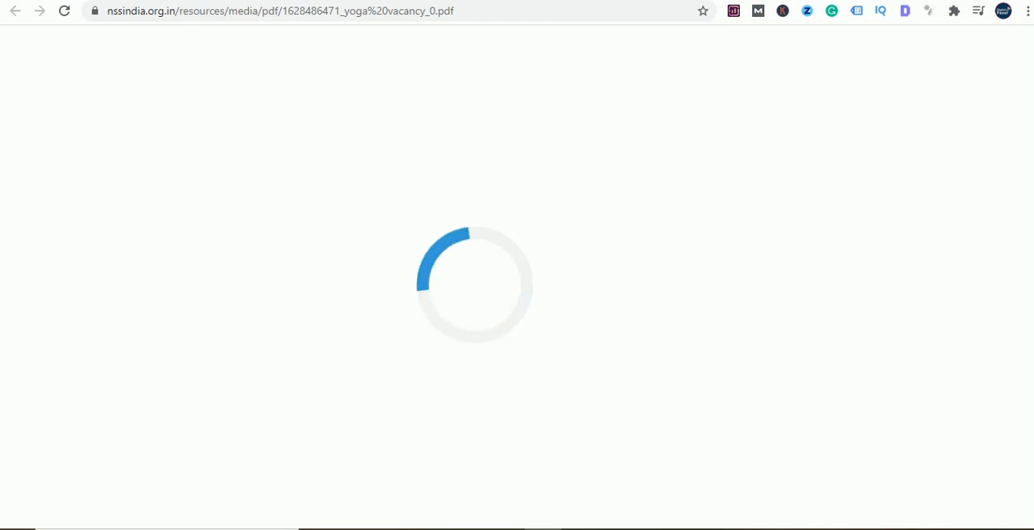
- Bring up the online application form and enlarge the page to make its fields easier to read
left_click(415, 1)
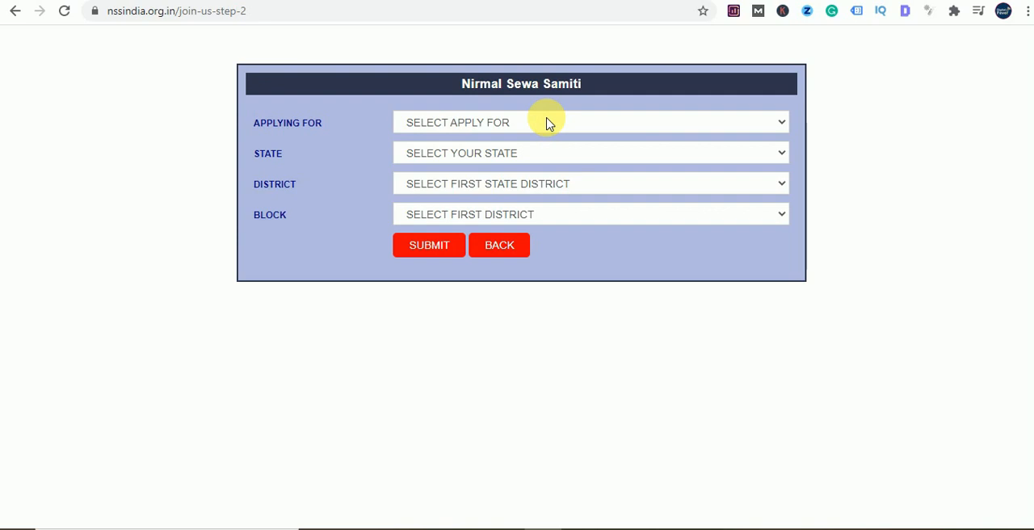
left_click(505, 124)
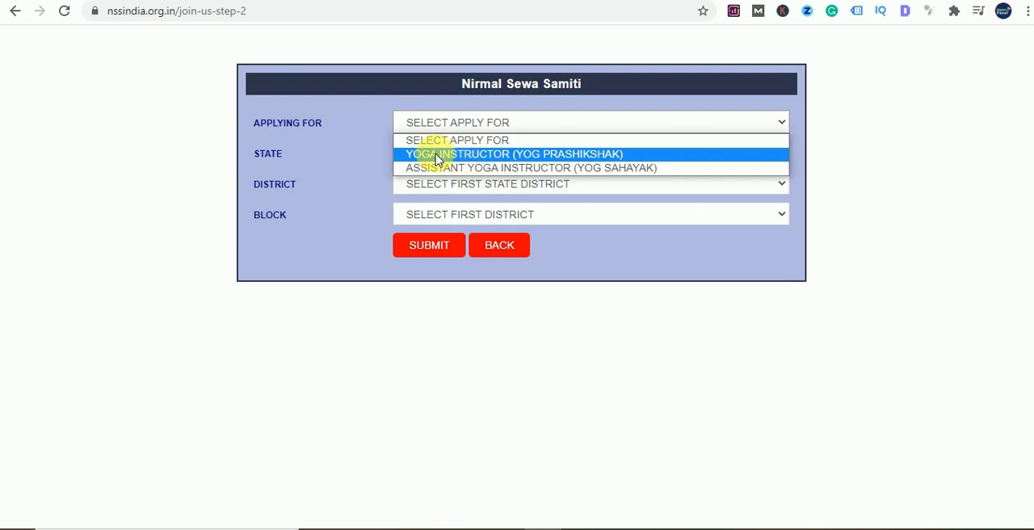
left_click(531, 328)
key("ctrl+plus")
key("ctrl+plus")
key("ctrl+plus")
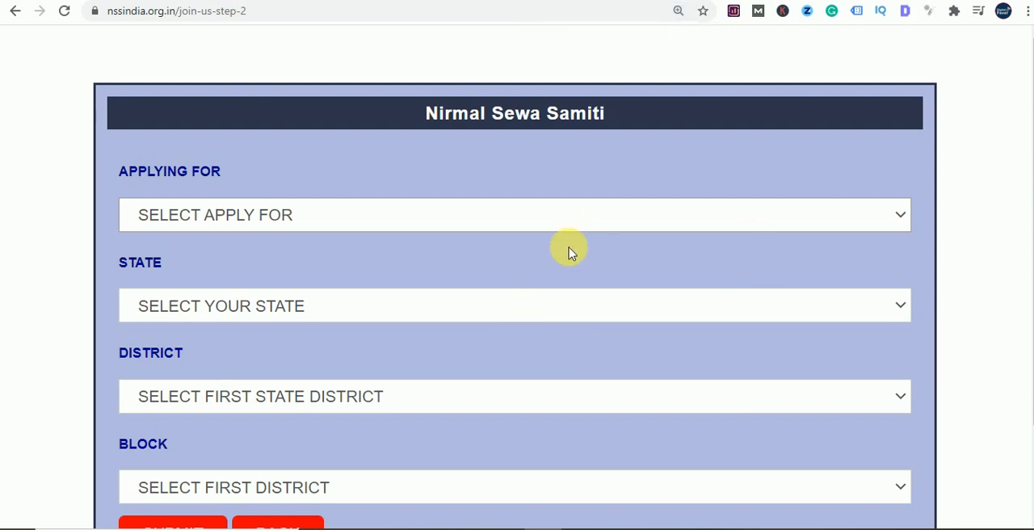
scroll(570, 252, "down", 2)
scroll(527, 214, "up", 2)
- Set the post applied for to Yoga Instructor (Yog Prashikshak)
left_click(416, 218)
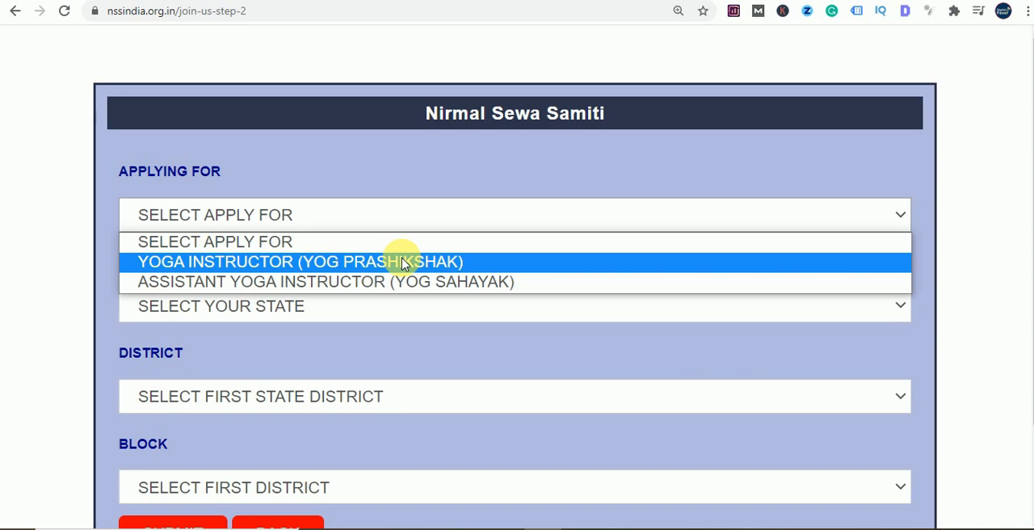
left_click(330, 263)
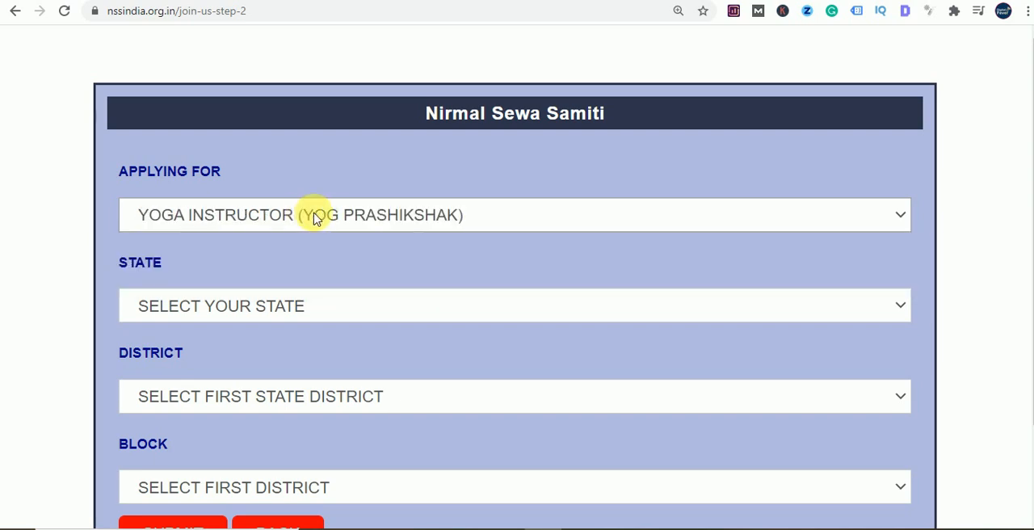
left_click(452, 224)
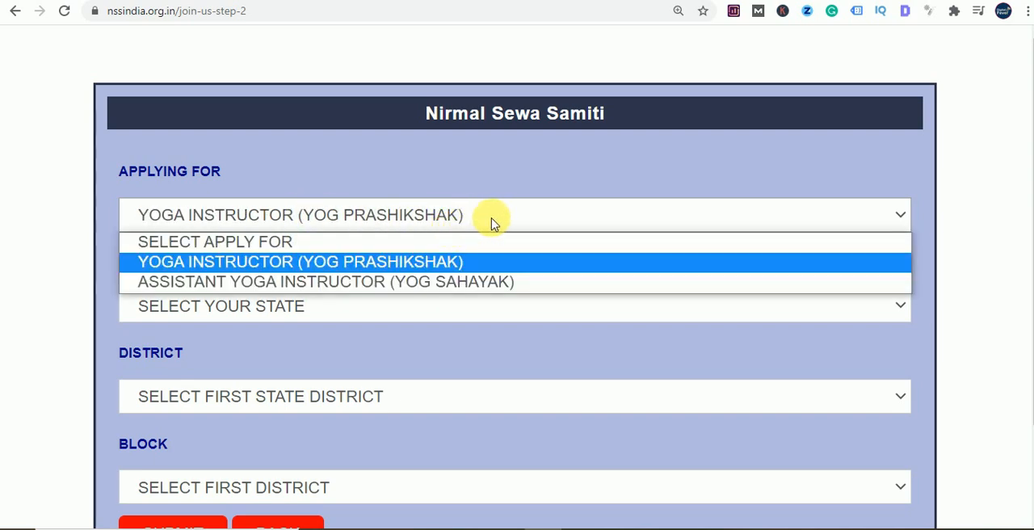
left_click(279, 262)
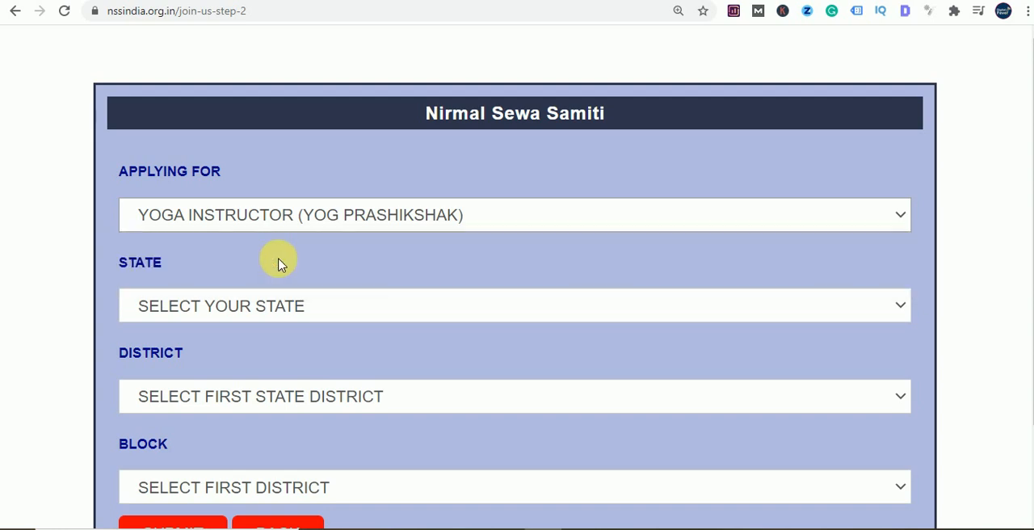
- Set the applicant's state to Uttar Pradesh
scroll(462, 335, "down", 1)
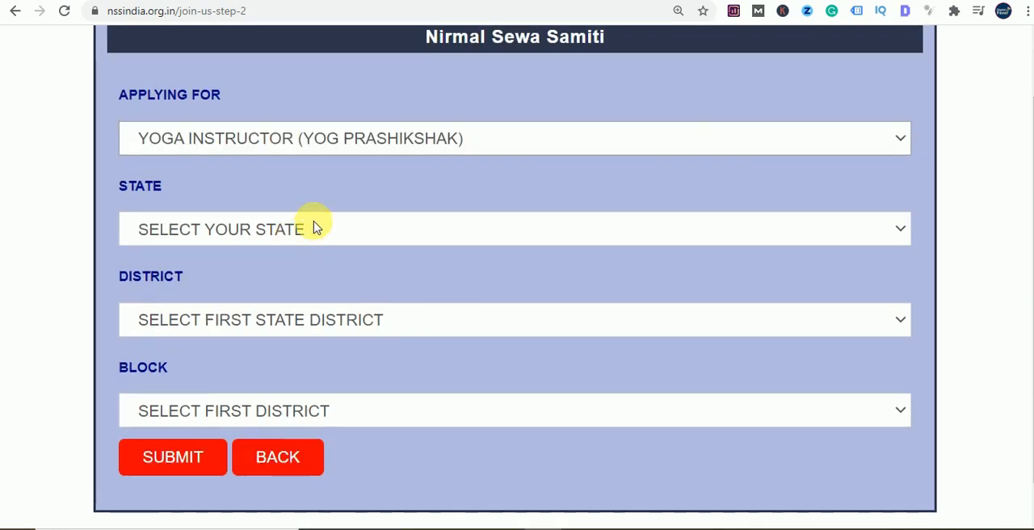
left_click(337, 238)
left_click(283, 276)
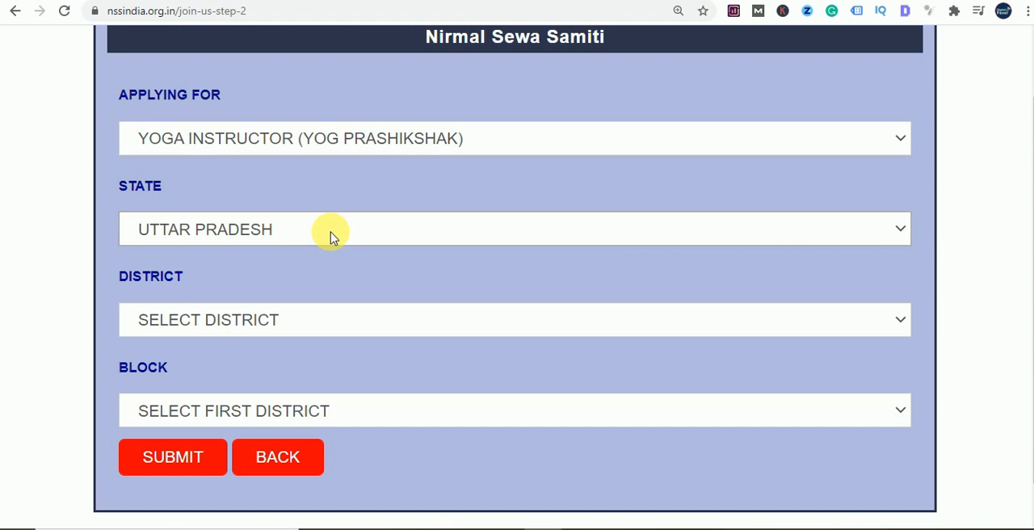
- Select Agra as the district and look through its list of blocks
scroll(392, 248, "down", 1)
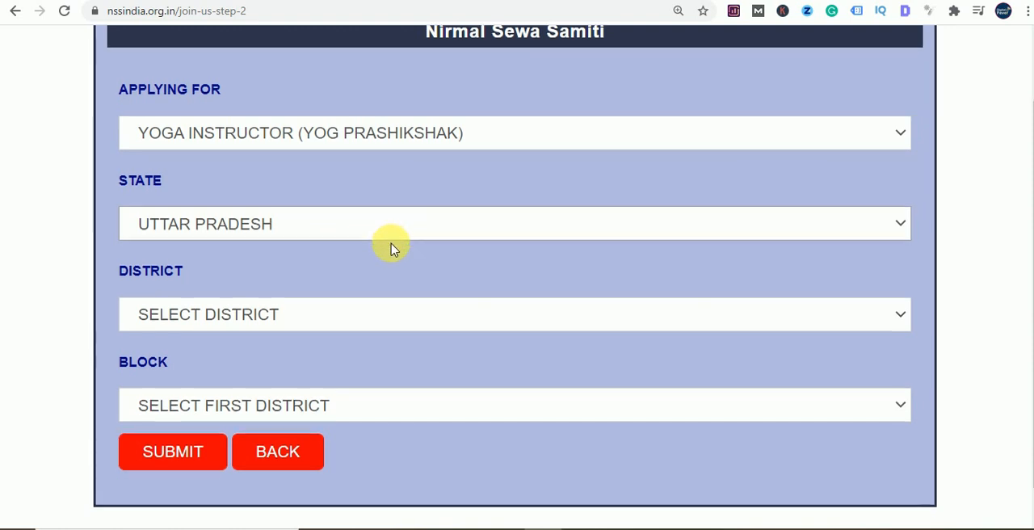
scroll(392, 248, "down", 1)
left_click(297, 292)
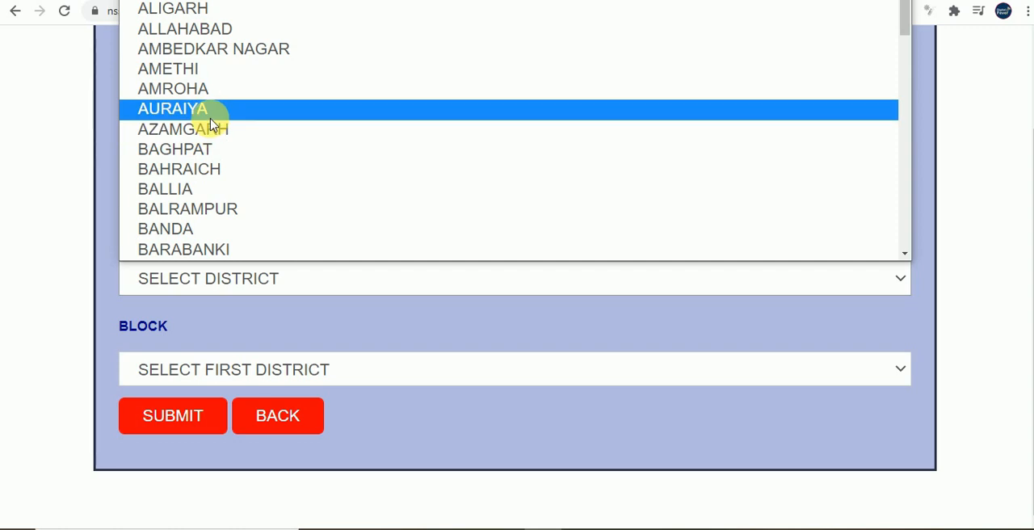
scroll(212, 126, "up", 1)
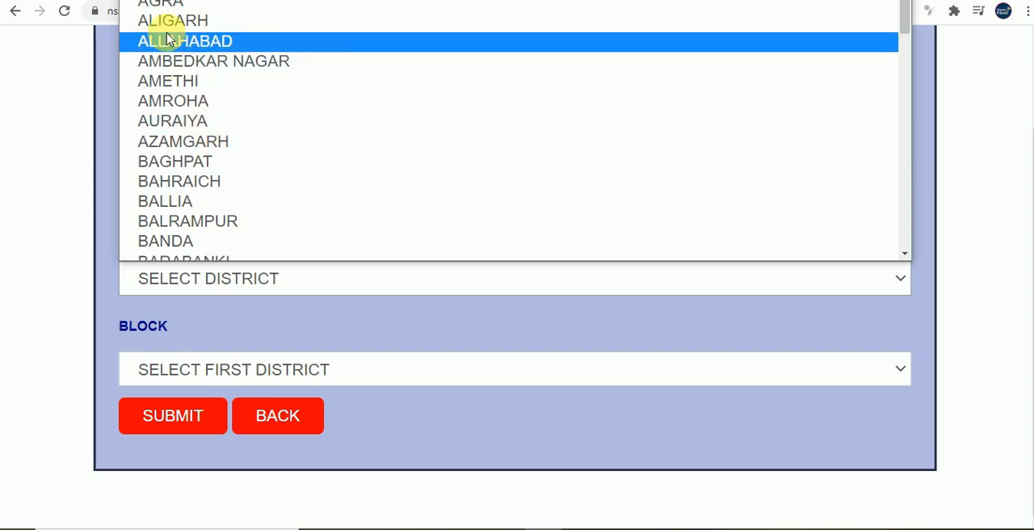
left_click(158, 8)
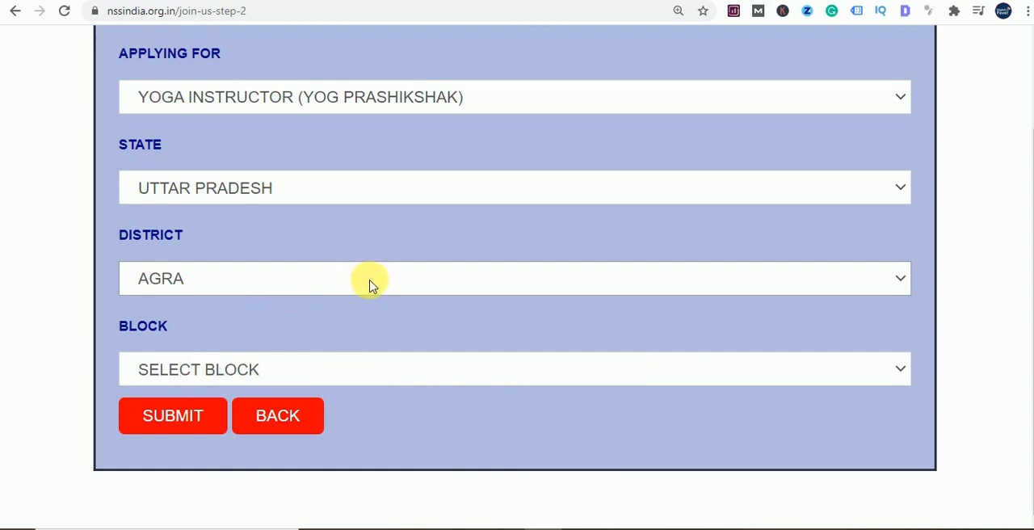
left_click(270, 374)
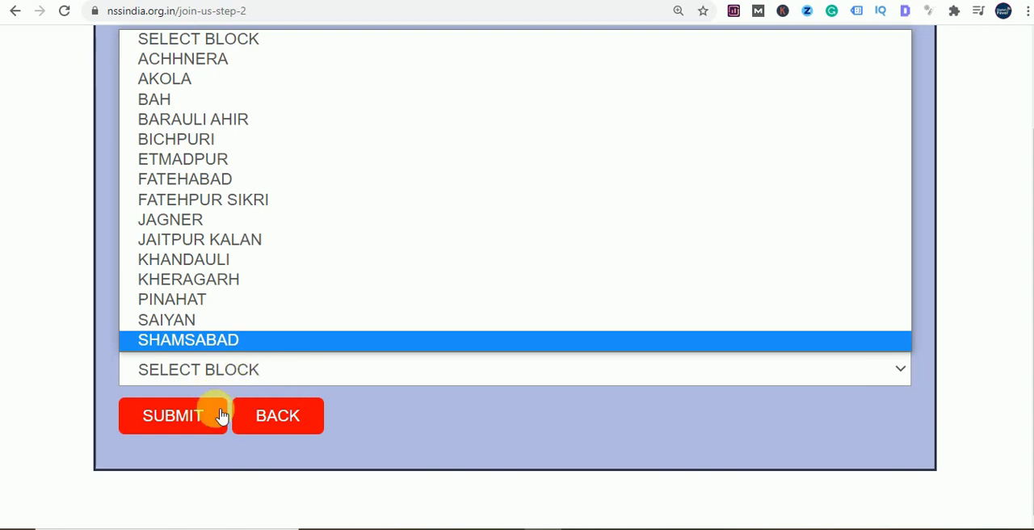
left_click(455, 407)
- Set the district to Fatehpur and the block to Asoyer, and submit the selections
left_click(151, 273)
scroll(191, 157, "down", 1)
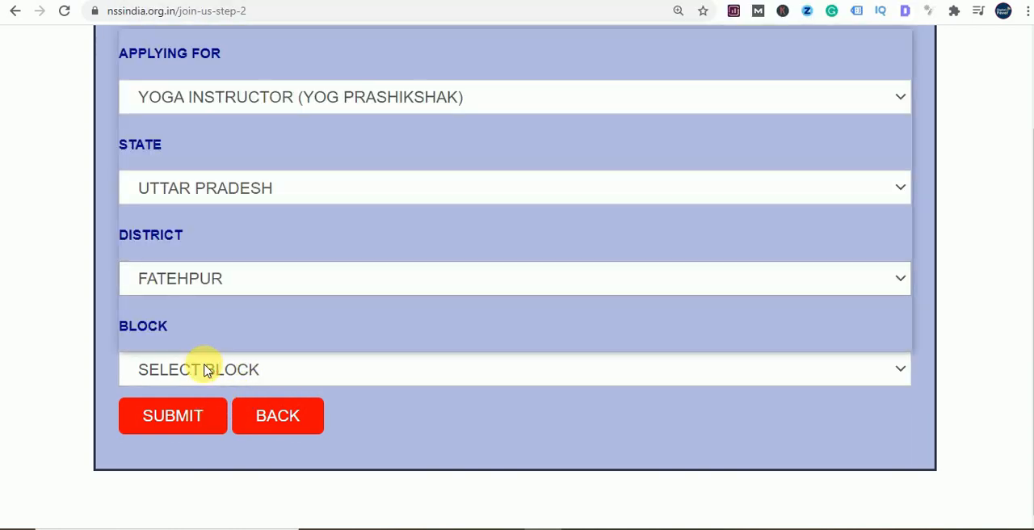
left_click(207, 369)
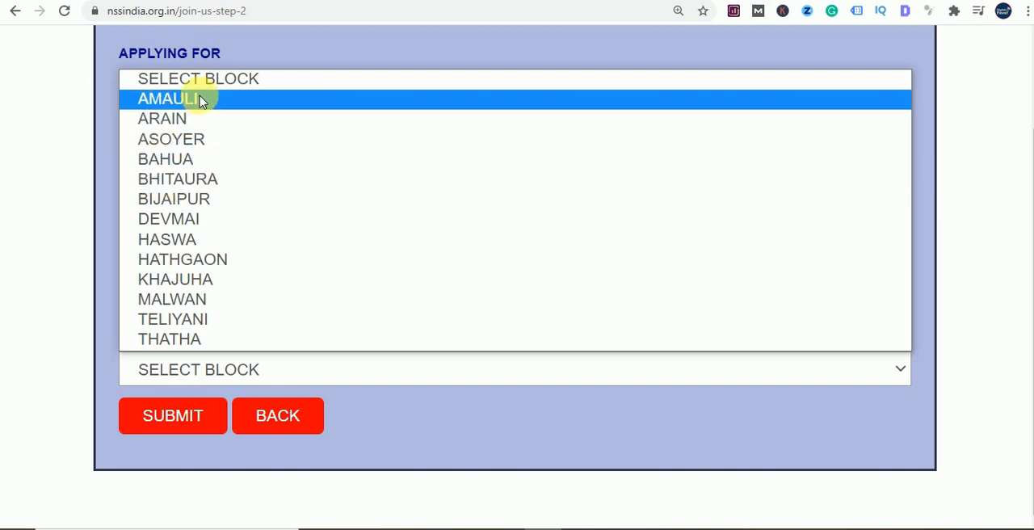
left_click(174, 147)
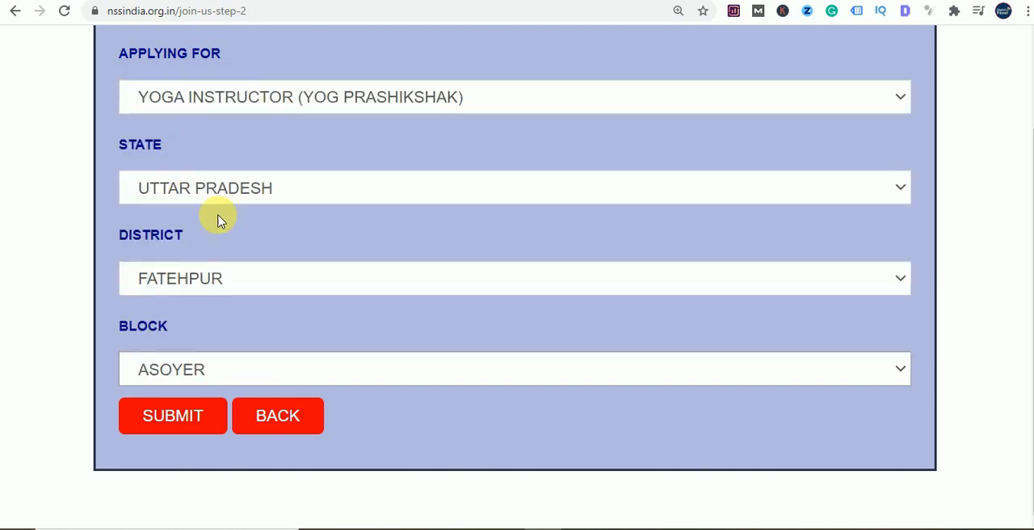
left_click(161, 426)
scroll(365, 286, "up", 1)
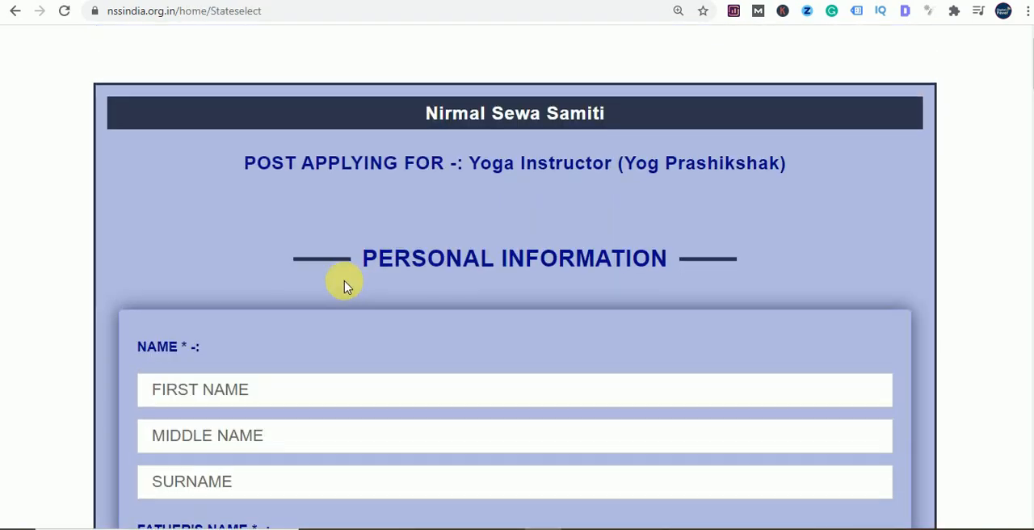
- Examine the Personal Information section's fields, from the applicant's and parents' names to date of birth and gender
scroll(296, 289, "down", 2)
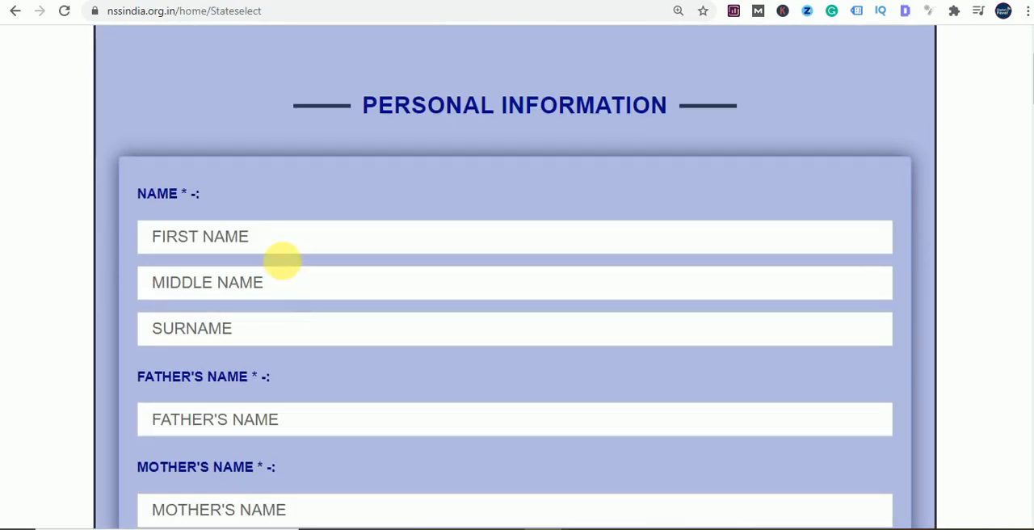
scroll(430, 178, "down", 1)
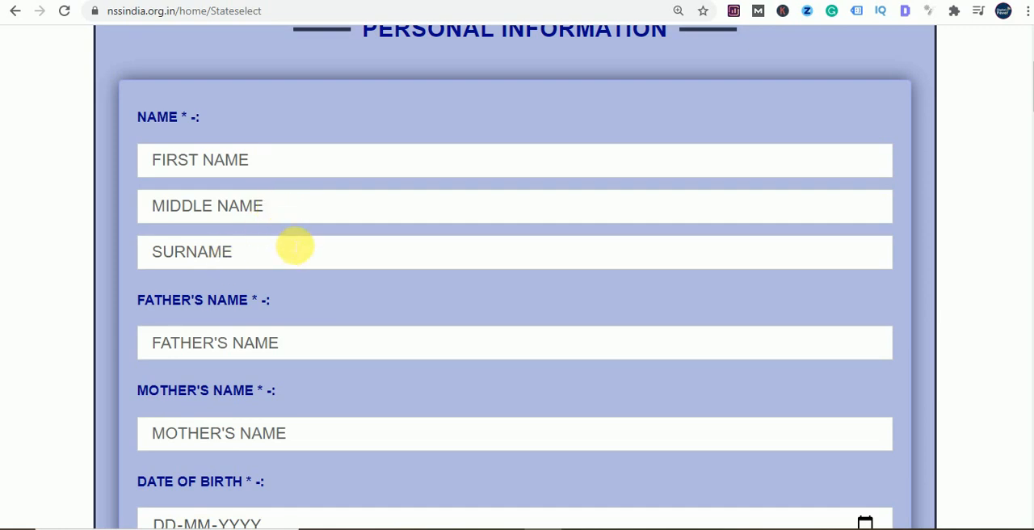
scroll(293, 246, "down", 2)
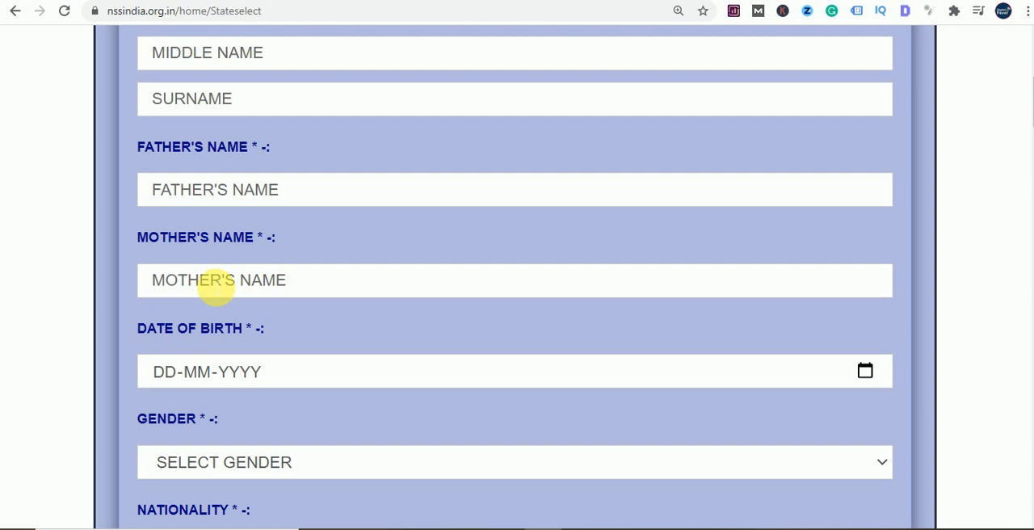
scroll(216, 289, "down", 2)
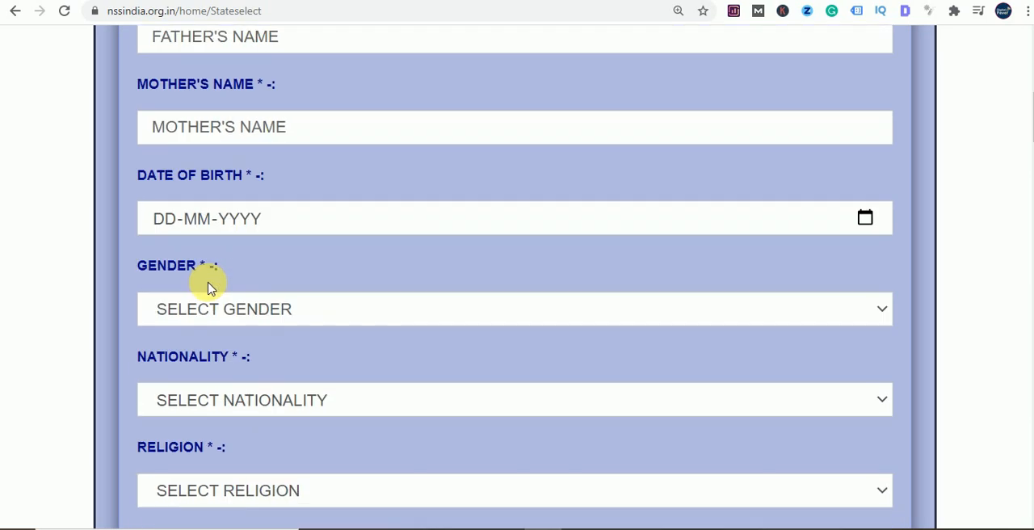
left_click(328, 218)
left_click(571, 256)
scroll(508, 263, "down", 2)
scroll(507, 261, "up", 1)
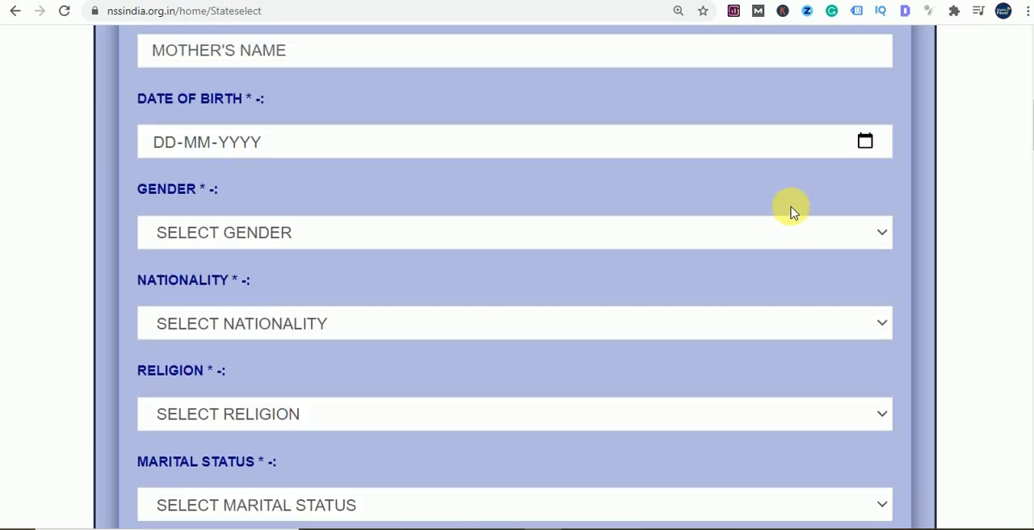
- Try to choose the applicant's date of birth from the calendar by year, month and day
left_click(863, 144)
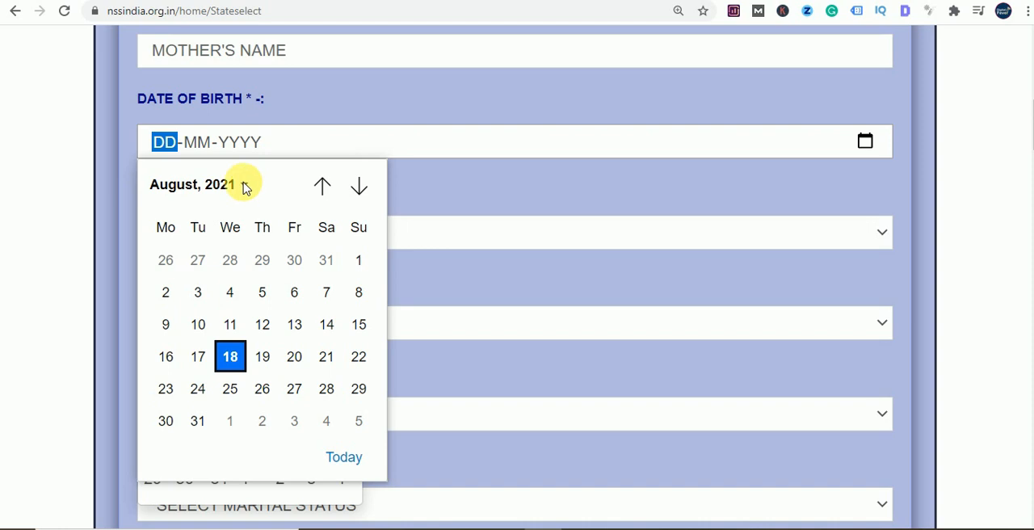
left_click(245, 187)
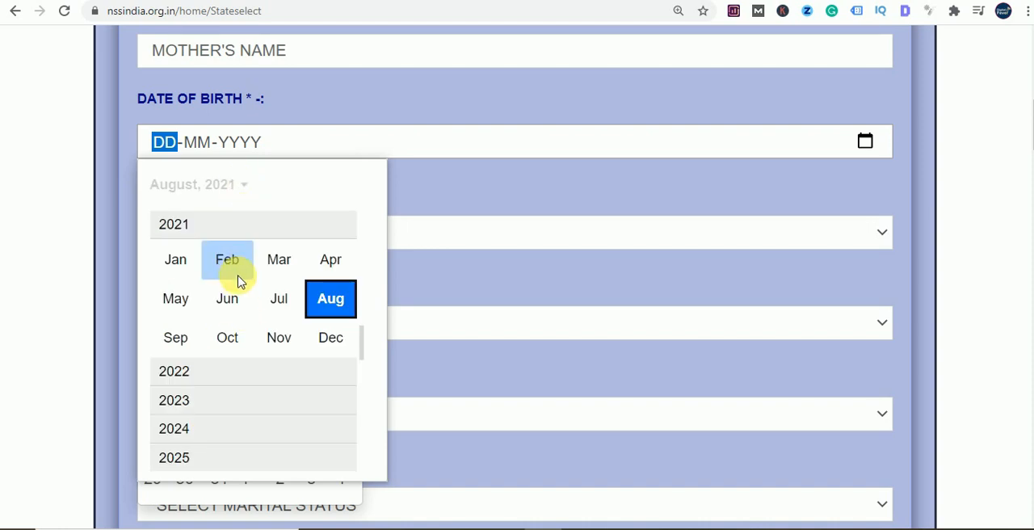
scroll(238, 278, "up", 2)
scroll(238, 279, "up", 3)
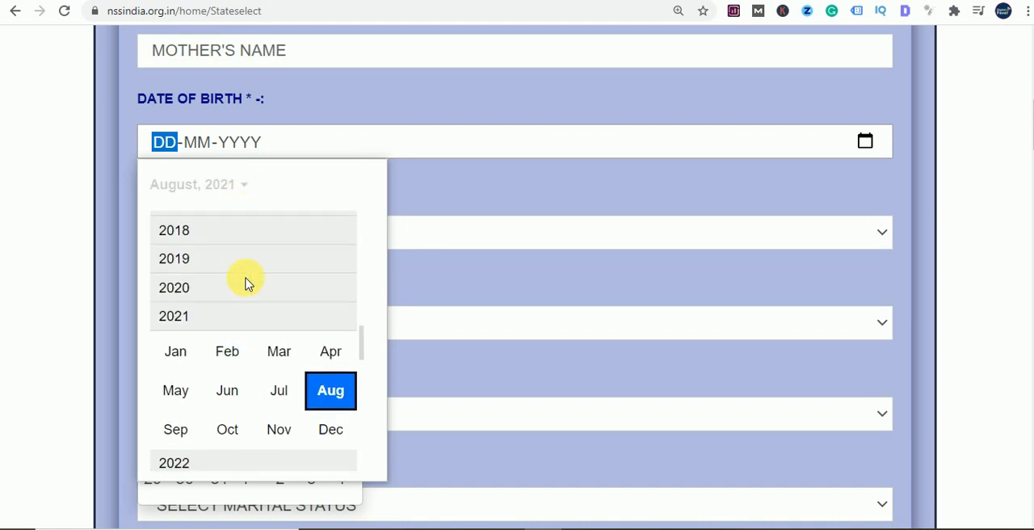
scroll(240, 282, "up", 4)
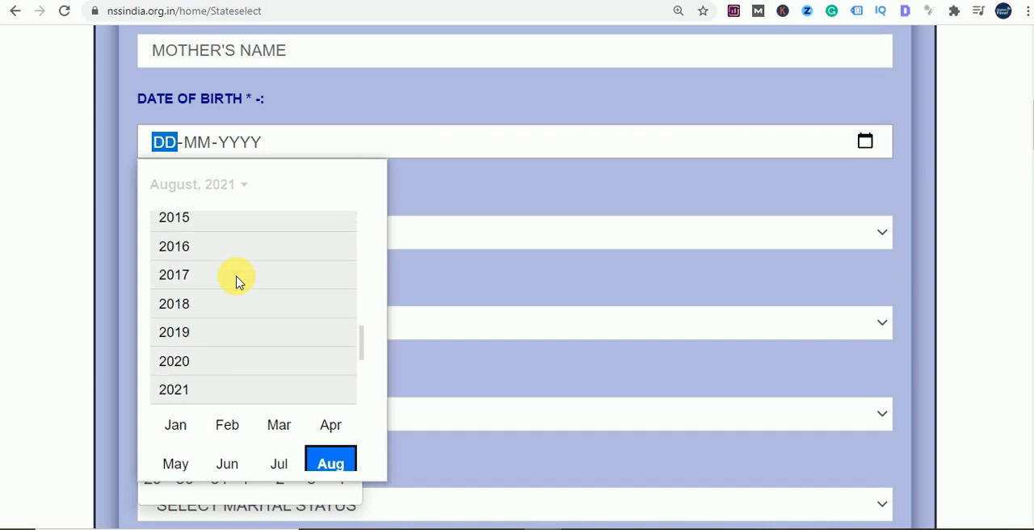
scroll(238, 281, "up", 2)
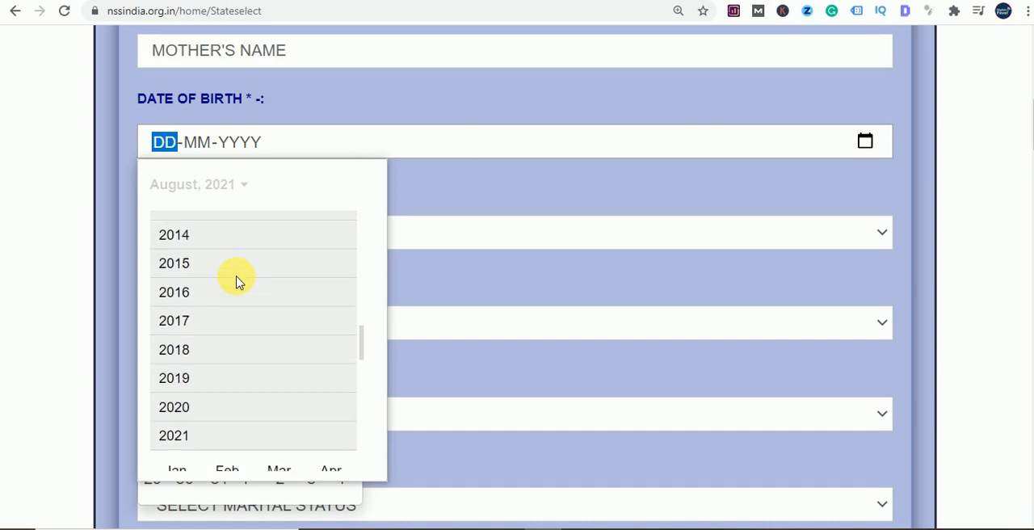
scroll(239, 281, "up", 4)
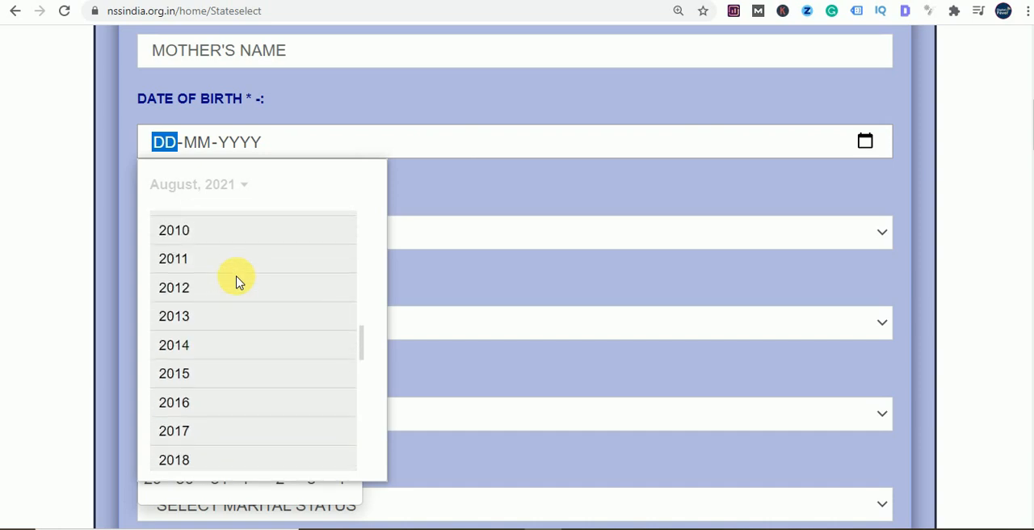
scroll(239, 282, "up", 2)
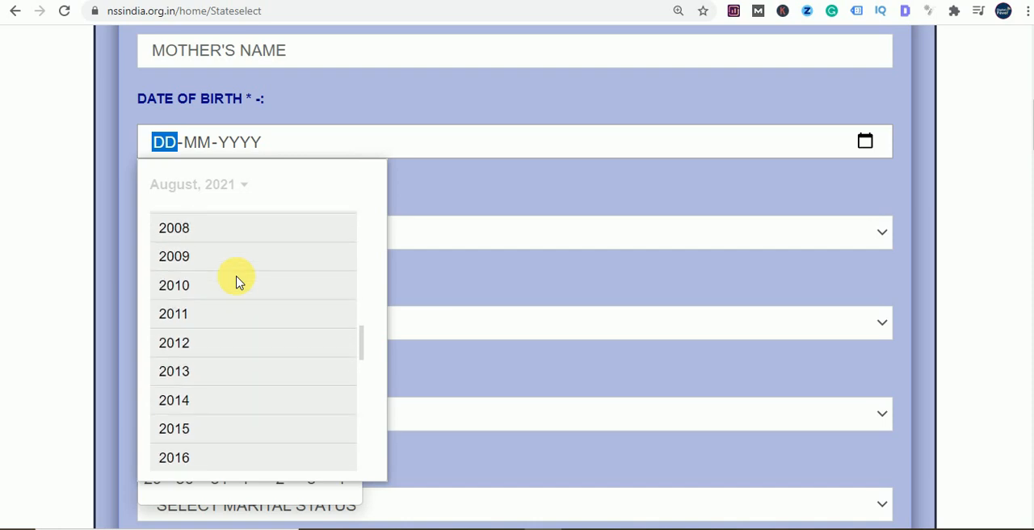
scroll(239, 281, "up", 4)
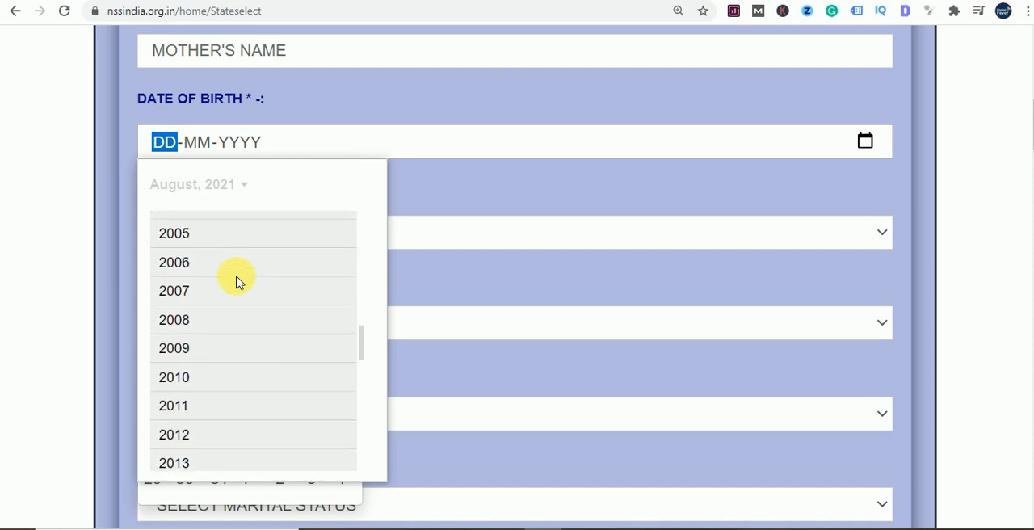
scroll(238, 281, "up", 3)
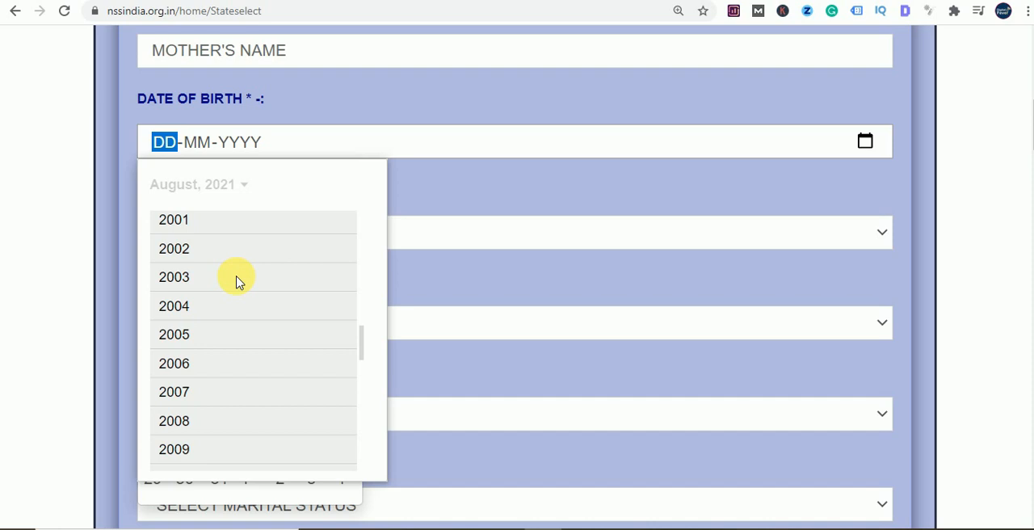
scroll(238, 281, "up", 1)
left_click(176, 229)
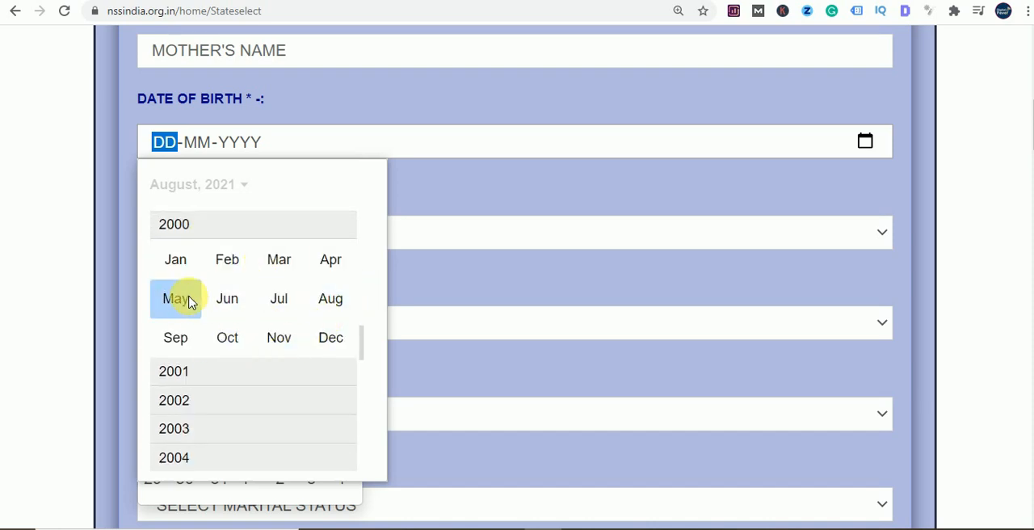
left_click(223, 306)
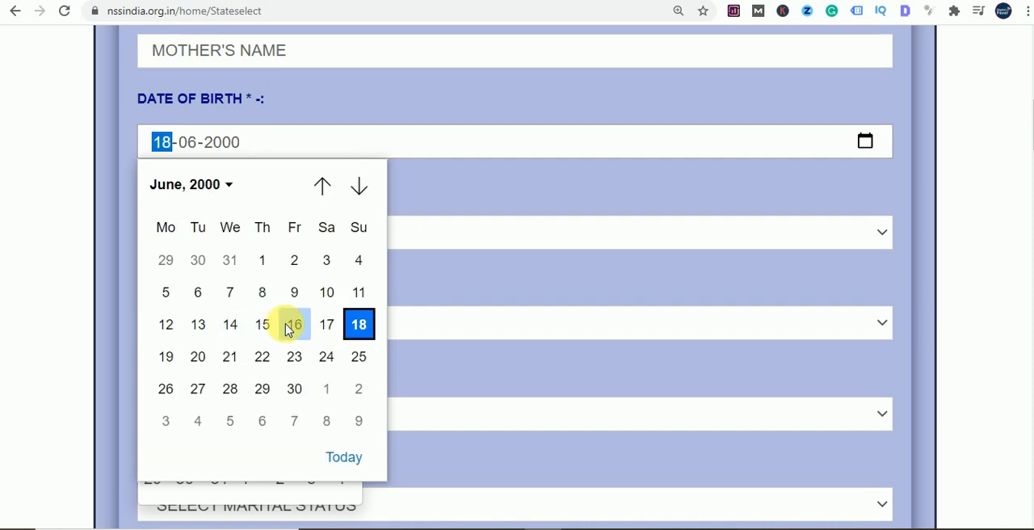
left_click(297, 260)
left_click(570, 211)
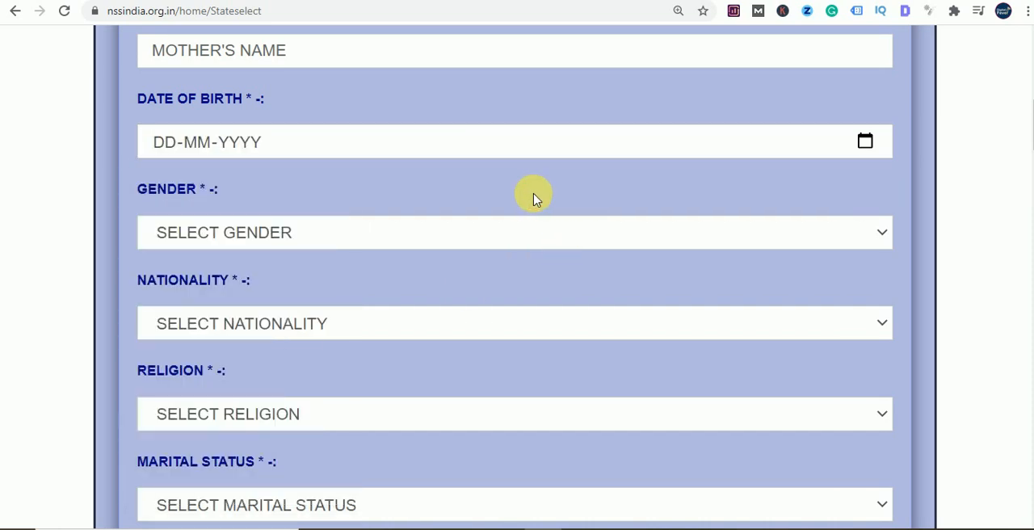
- Try to enter the applicant's date of birth manually in day-month-year format
left_click(164, 143)
left_click(464, 191)
left_click(282, 134)
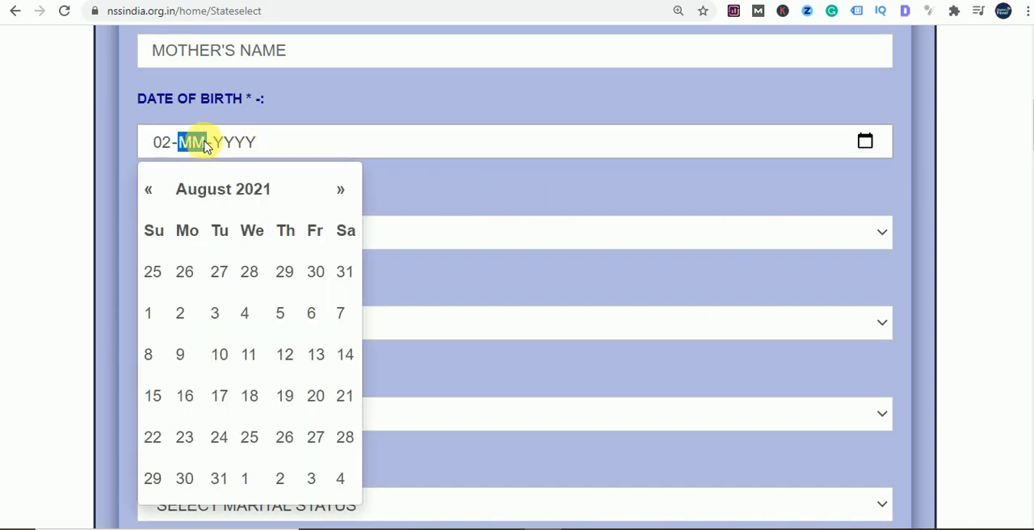
type("1988")
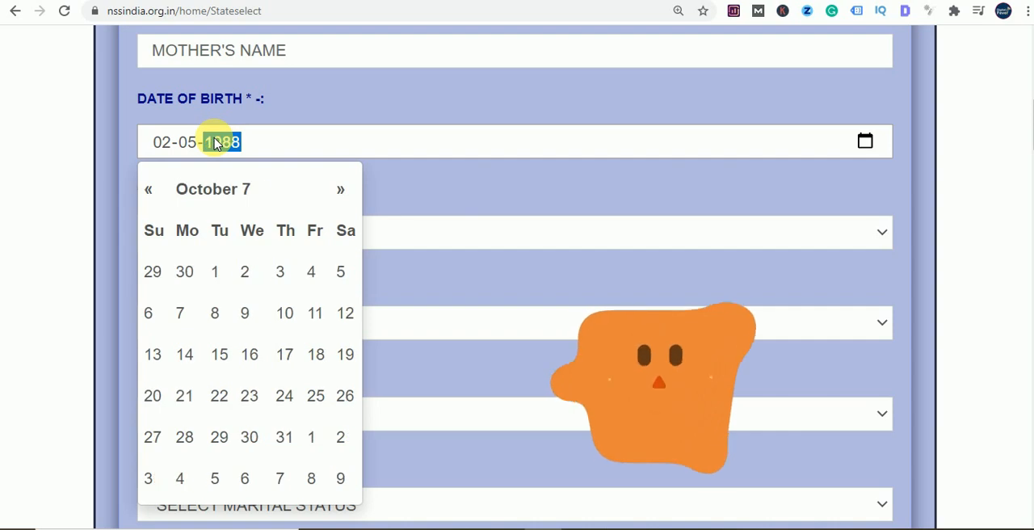
left_click(194, 154)
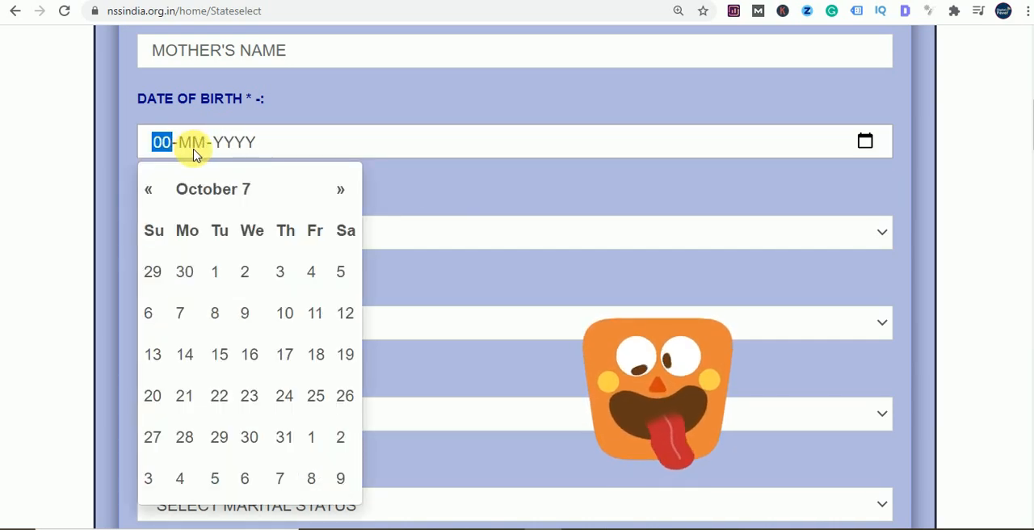
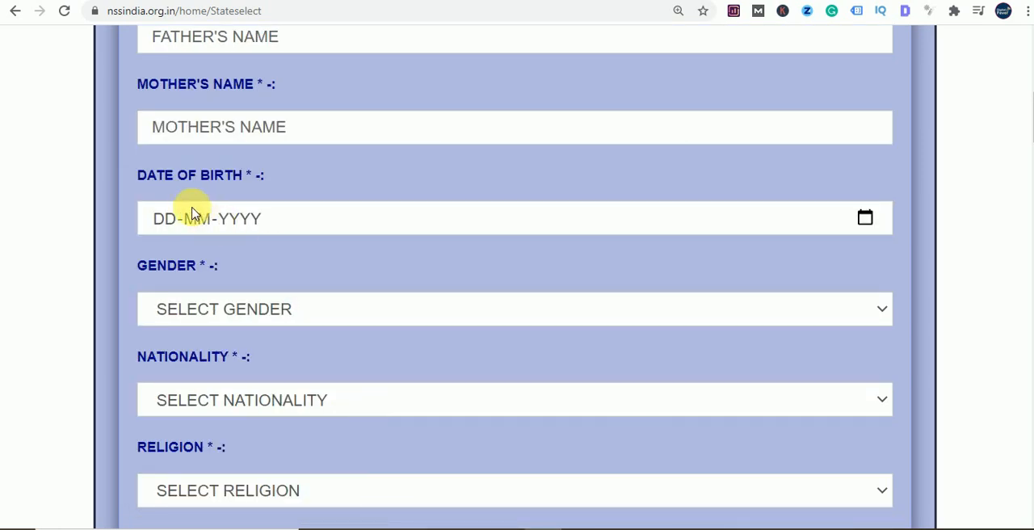
- Try to choose a day for the date of birth from the form's pop-up calendar
left_click(194, 218)
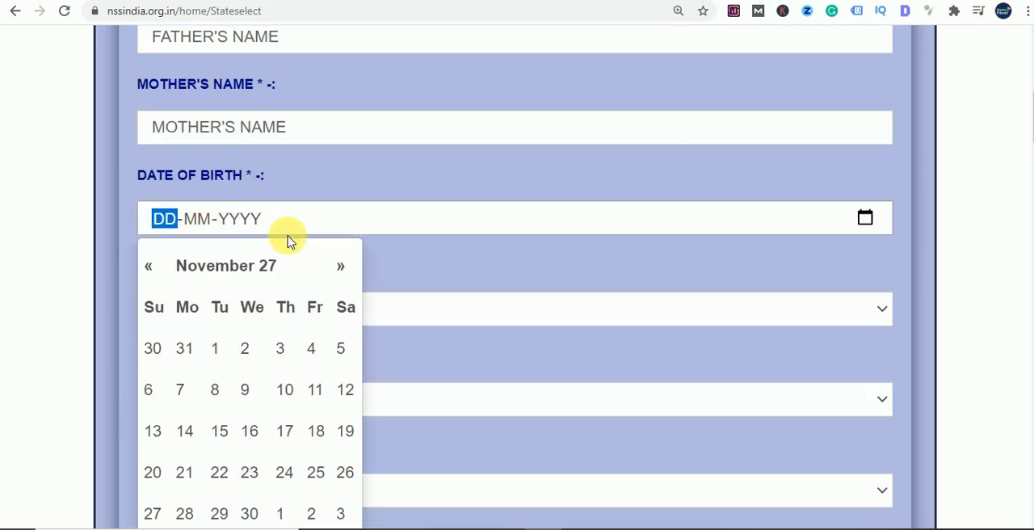
left_click(244, 348)
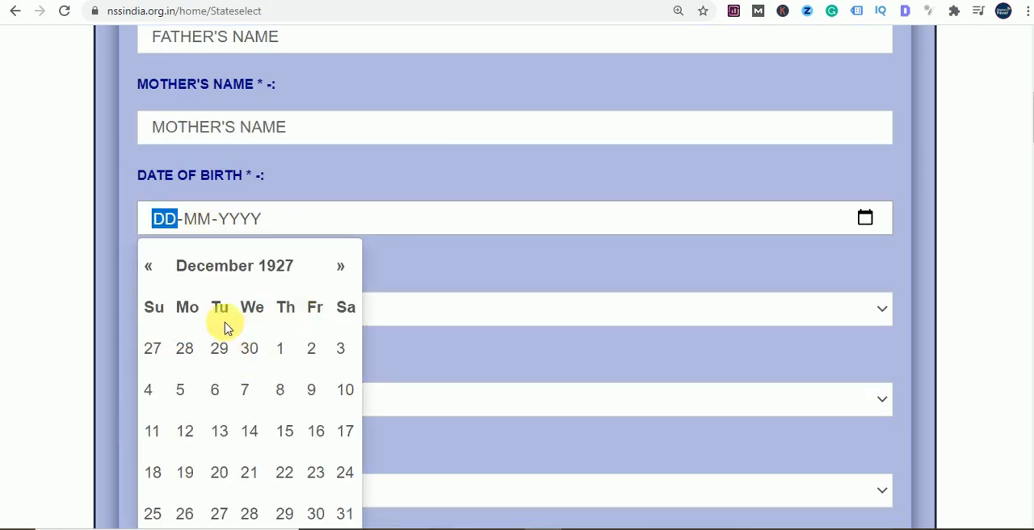
left_click(205, 221)
left_click(283, 395)
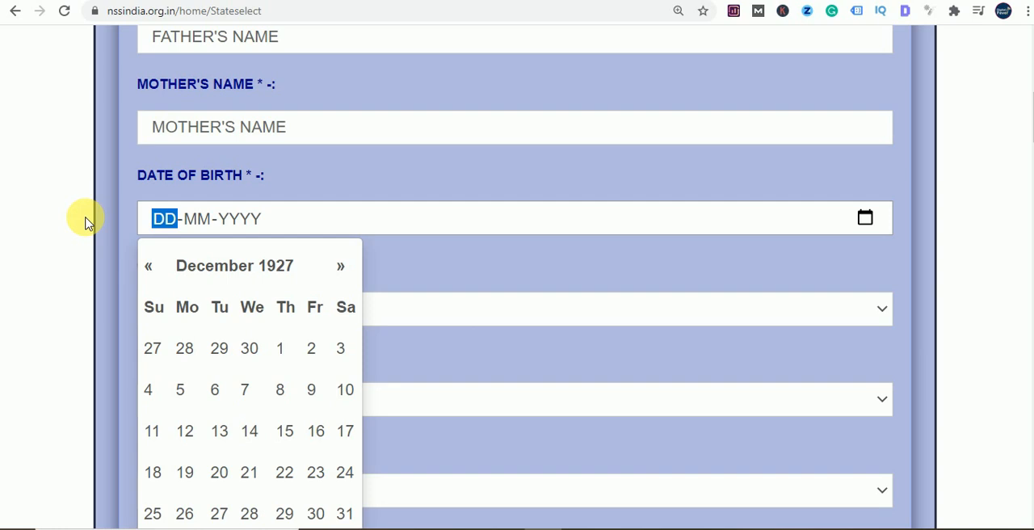
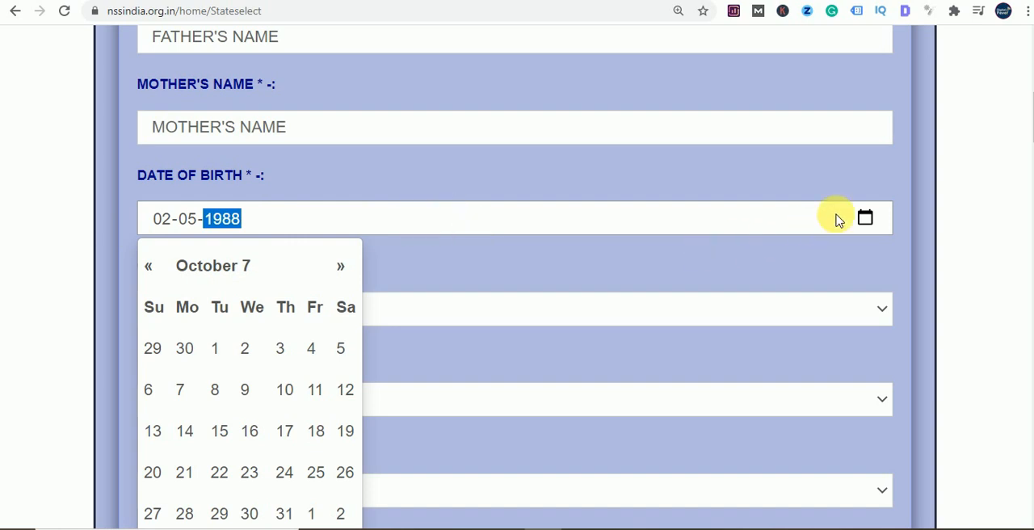
- Try to enter the full date of birth again and choose the same day in the calendar
left_click(863, 218)
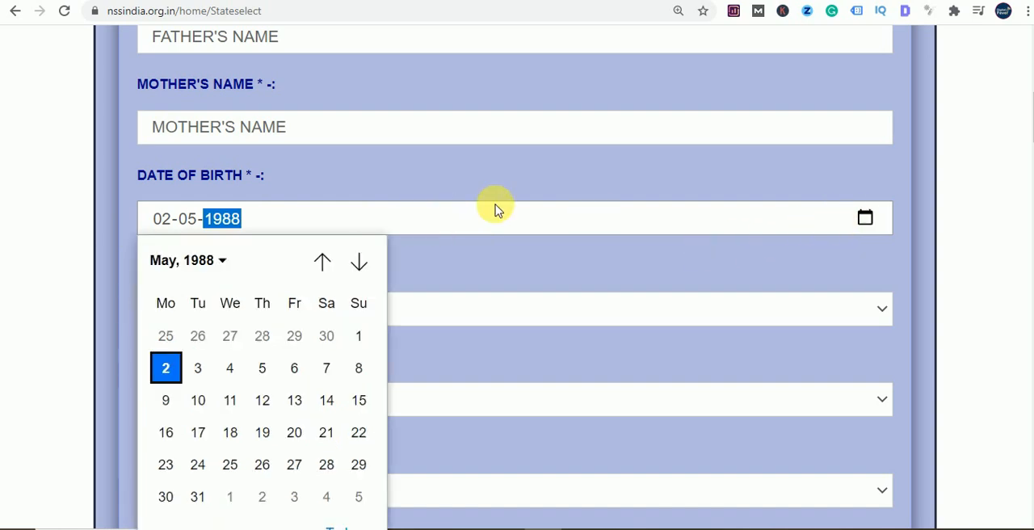
left_click(172, 375)
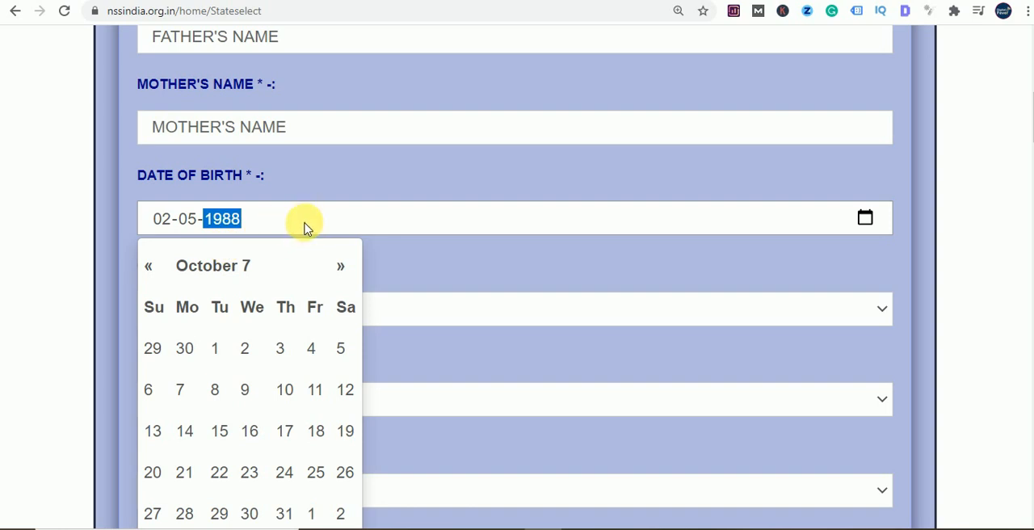
left_click(412, 314)
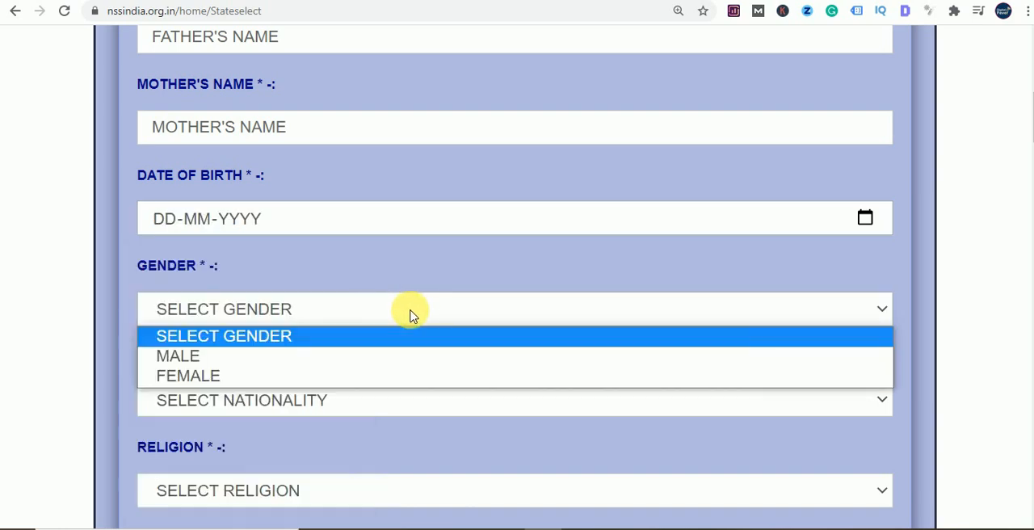
left_click(269, 216)
left_click(436, 277)
- Set the applicant's gender to Female
scroll(291, 272, "down", 1)
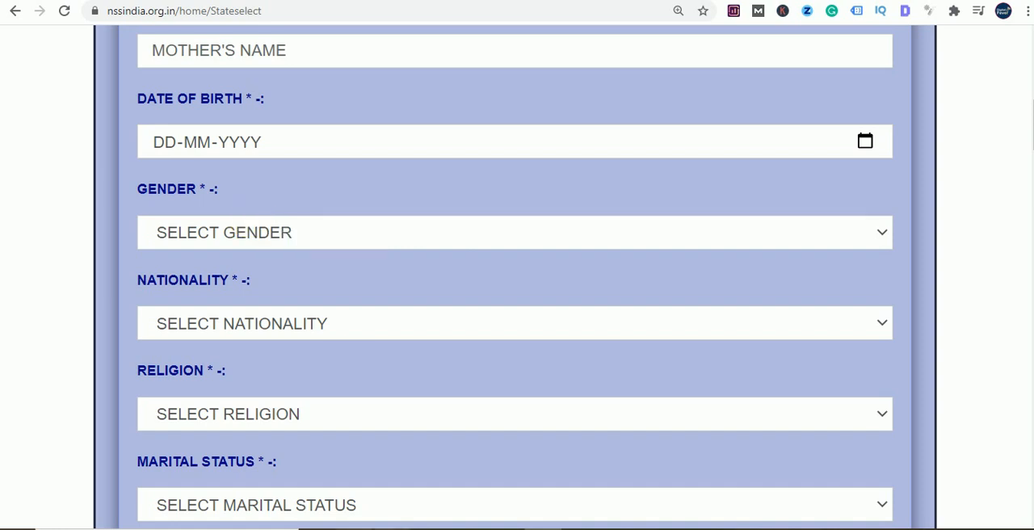
scroll(274, 166, "down", 1)
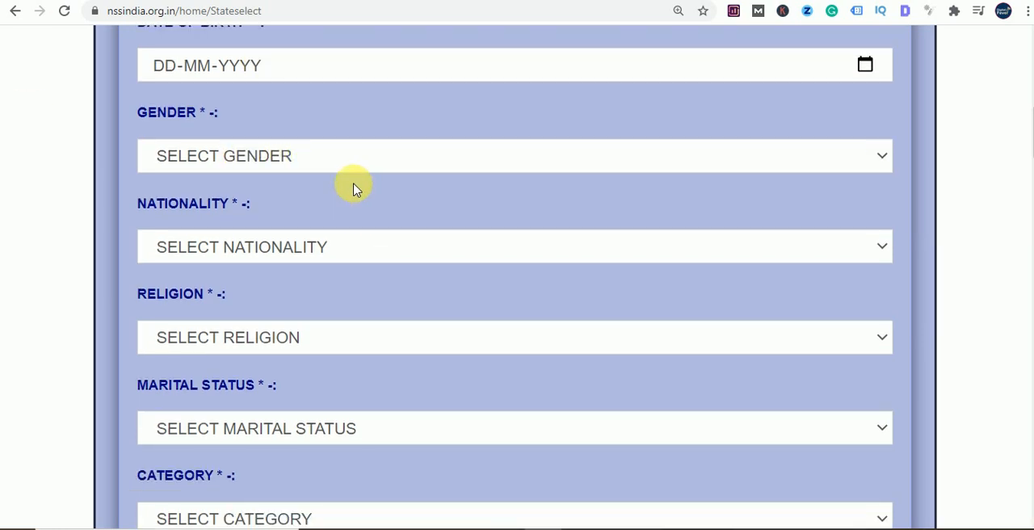
scroll(340, 188, "up", 1)
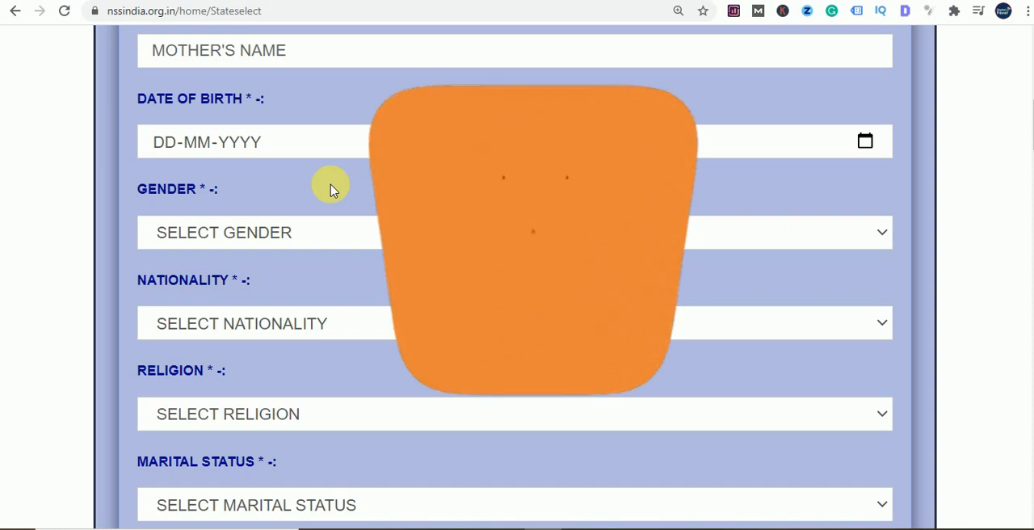
scroll(315, 179, "down", 1)
left_click(300, 154)
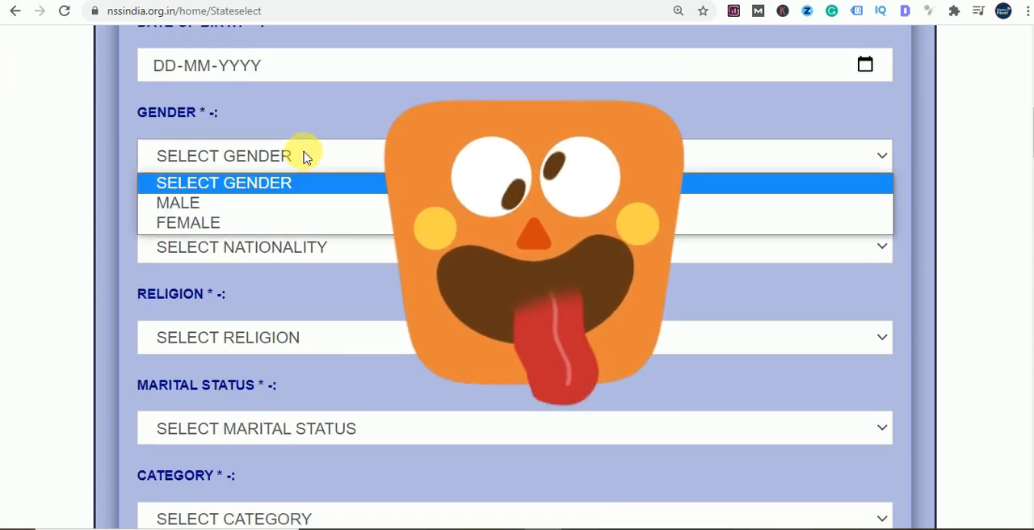
left_click(196, 230)
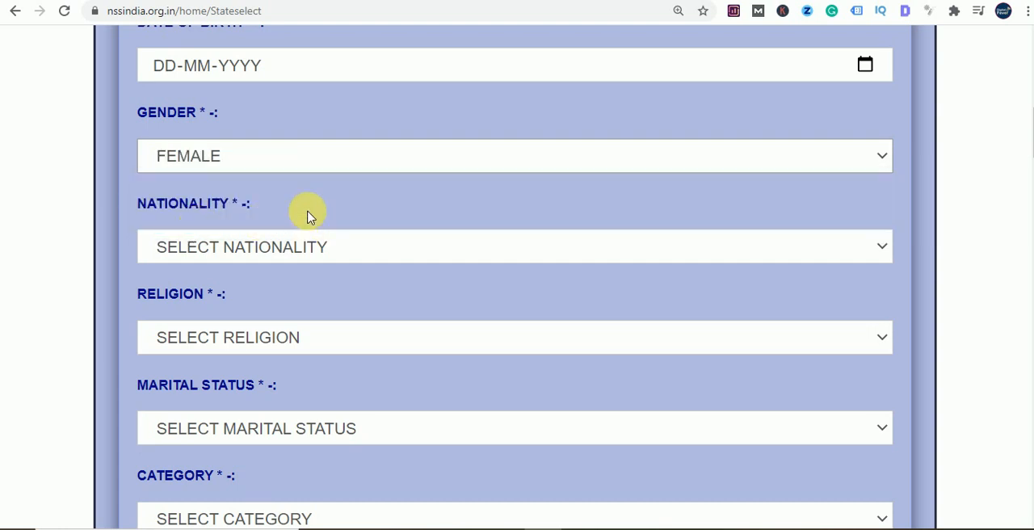
- Set the applicant's nationality to Indian and the religion to Hindu
scroll(307, 215, "down", 2)
left_click(270, 95)
left_click(189, 141)
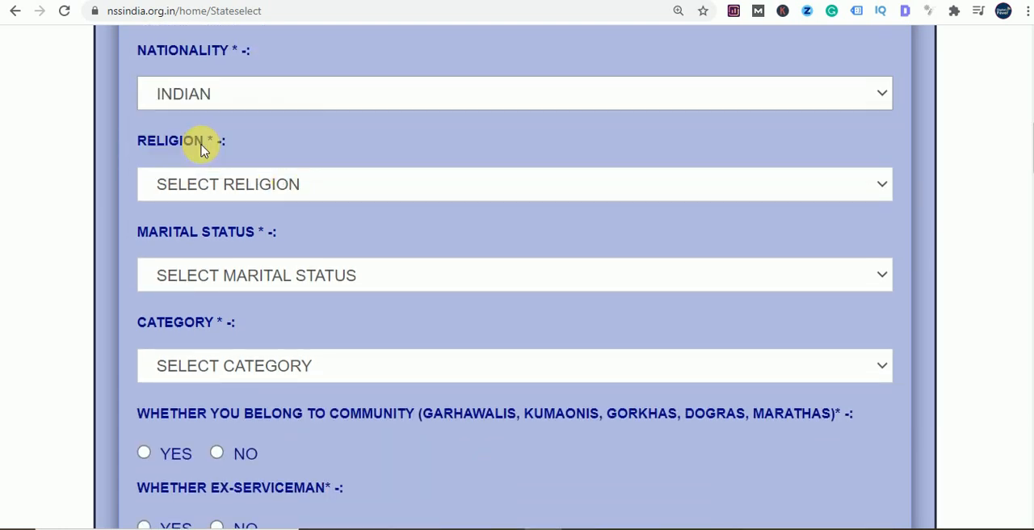
scroll(295, 180, "down", 1)
left_click(335, 108)
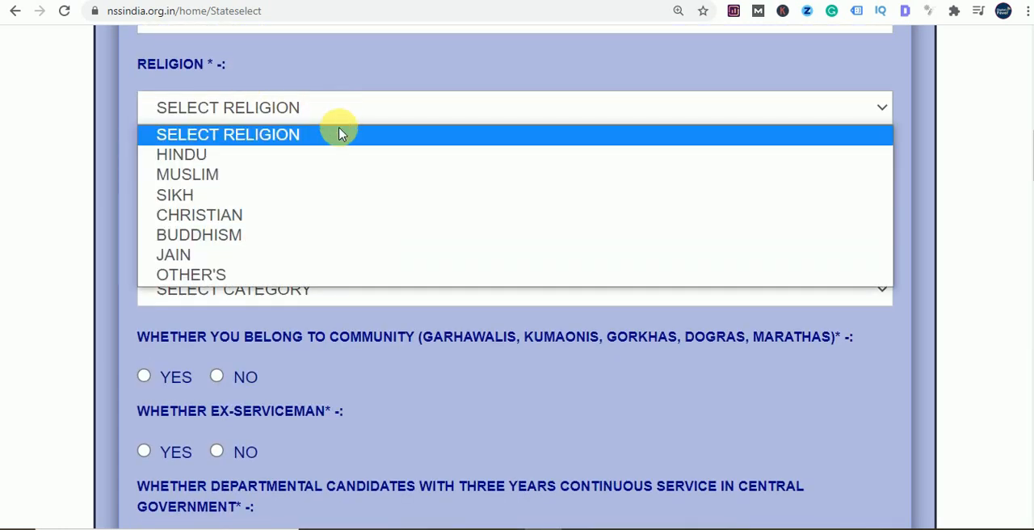
left_click(287, 154)
- Set the applicant's marital status to Married and the category to General / UR
scroll(357, 136, "down", 2)
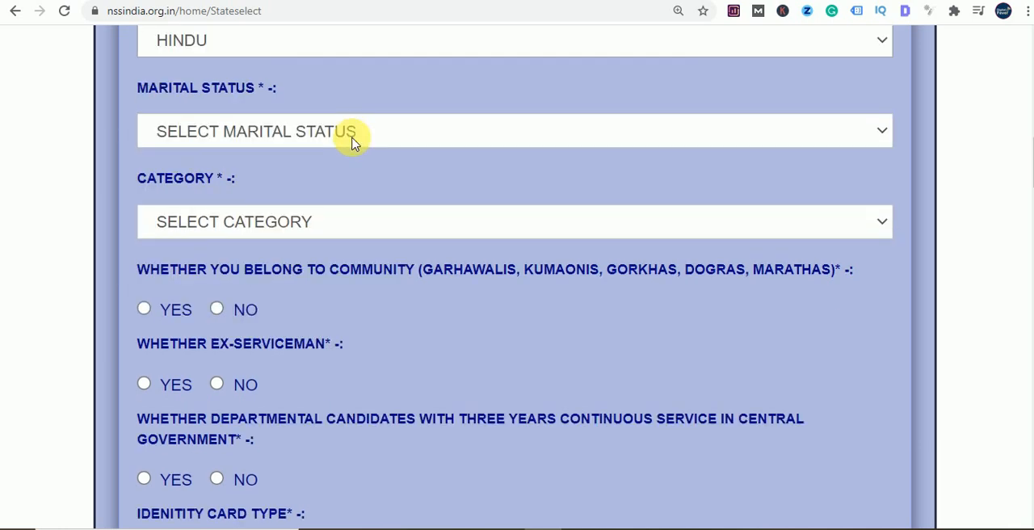
scroll(231, 104, "up", 1)
left_click(368, 122)
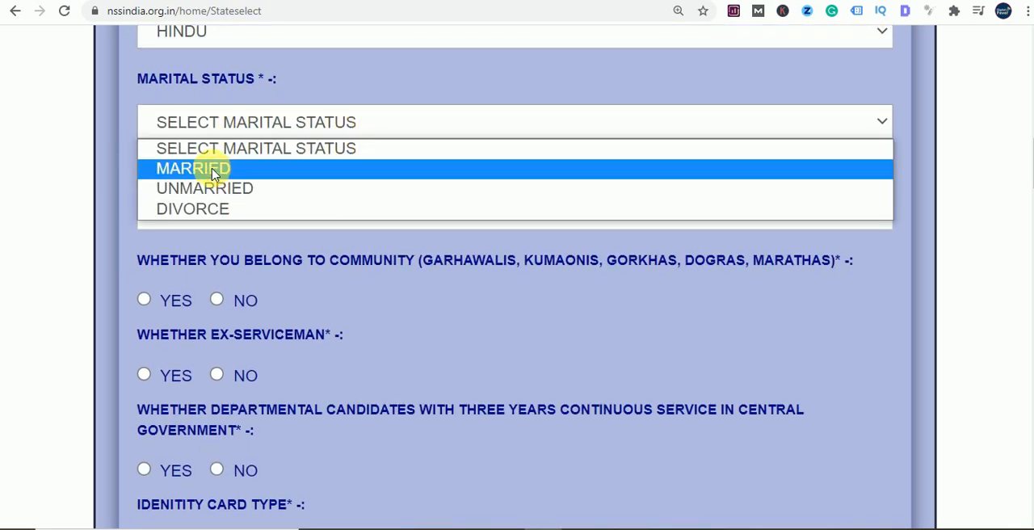
left_click(186, 172)
scroll(340, 162, "down", 1)
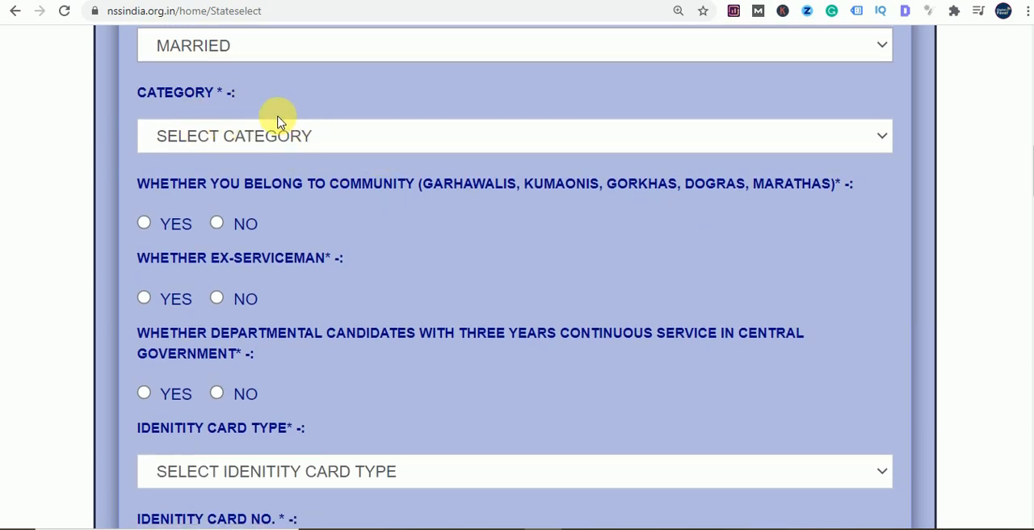
left_click(376, 149)
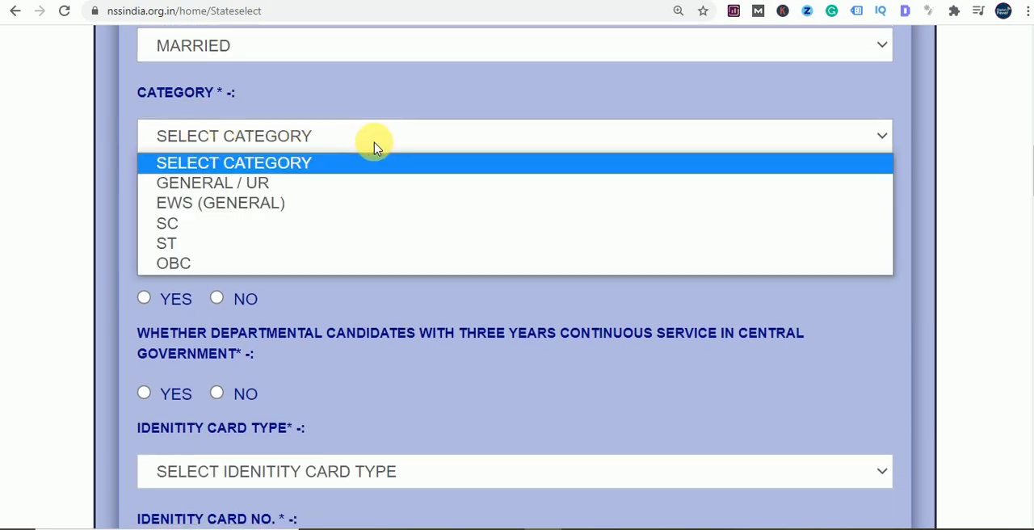
left_click(246, 184)
scroll(387, 166, "down", 1)
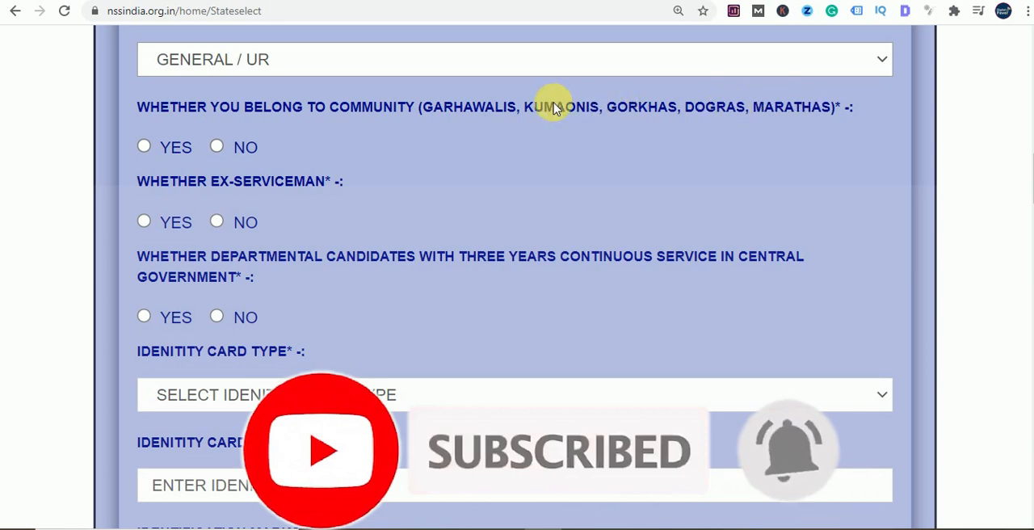
- Answer No to the listed community, ex-serviceman and three-year departmental candidate questions
left_click(217, 146)
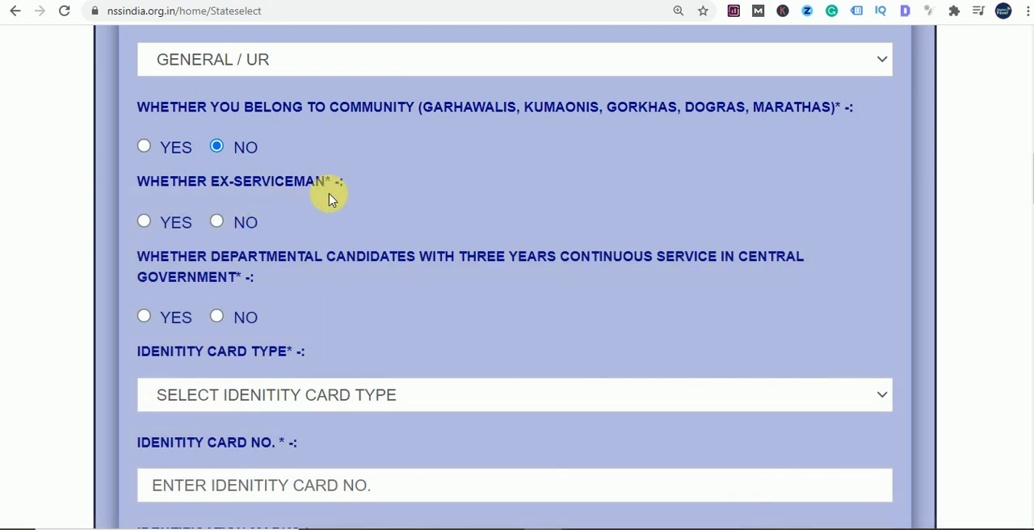
scroll(327, 198, "down", 1)
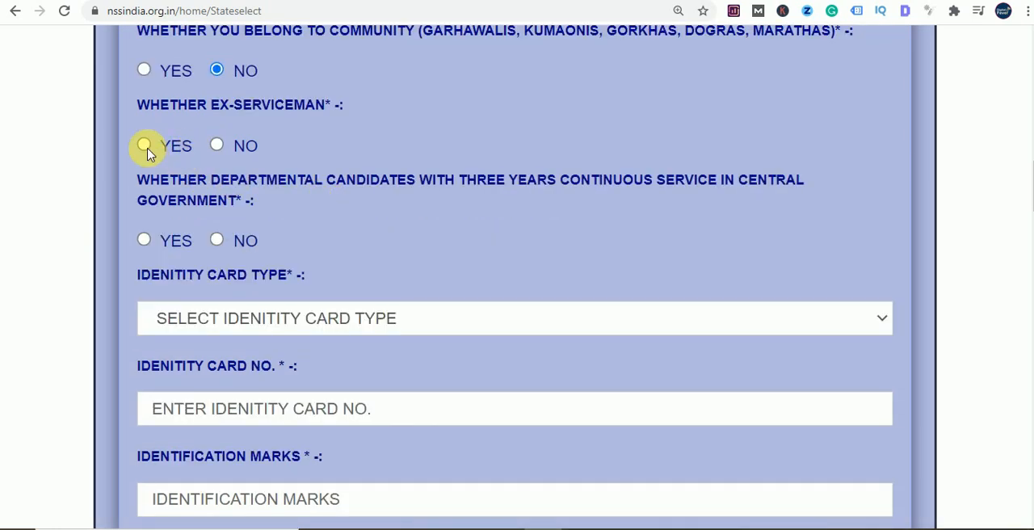
left_click(217, 146)
left_click(216, 240)
- Choose Aadhar Card as the identity card type and enter the applicant's identity card number
scroll(381, 289, "down", 2)
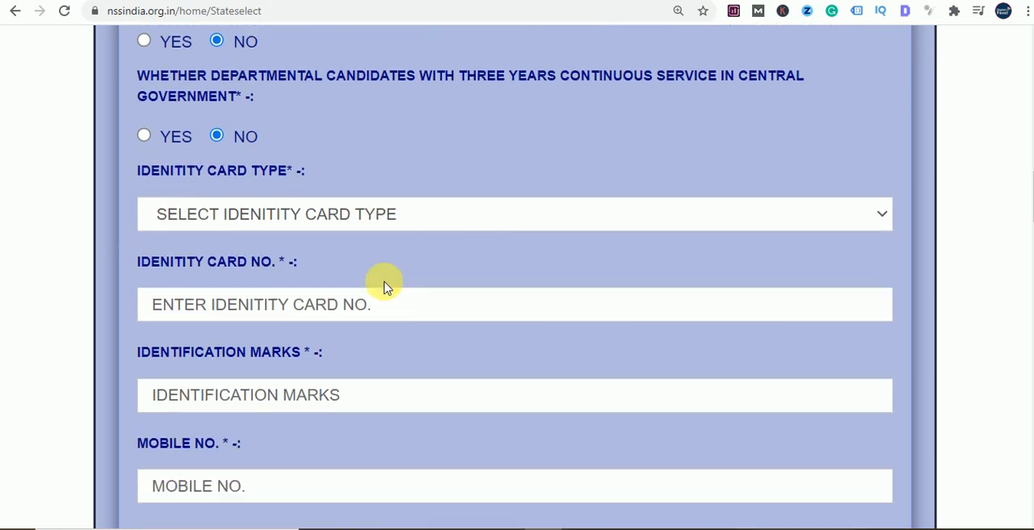
left_click(368, 170)
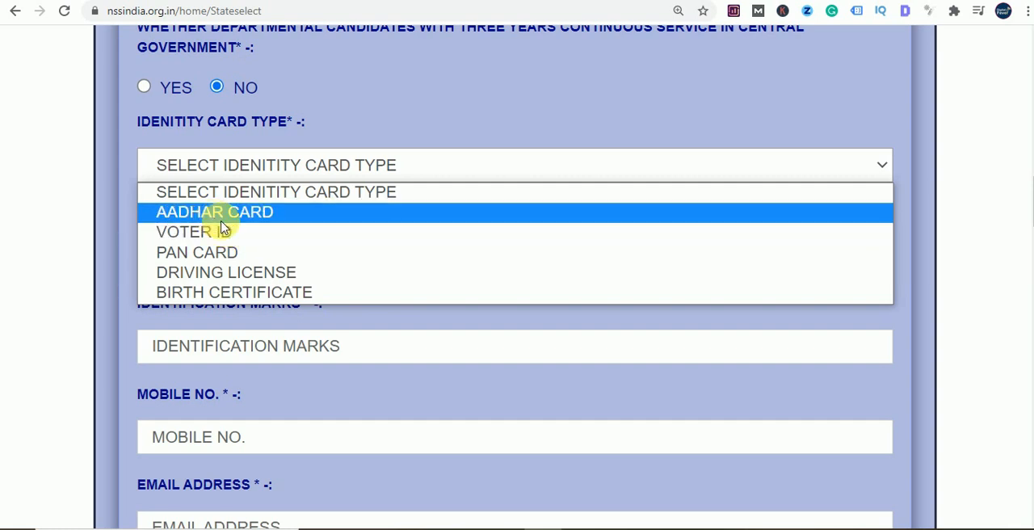
left_click(242, 212)
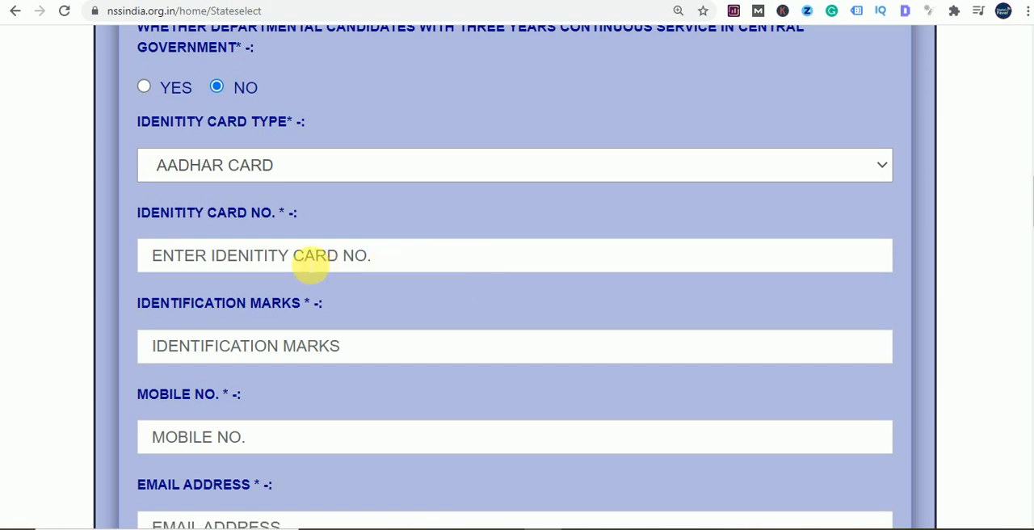
left_click(311, 266)
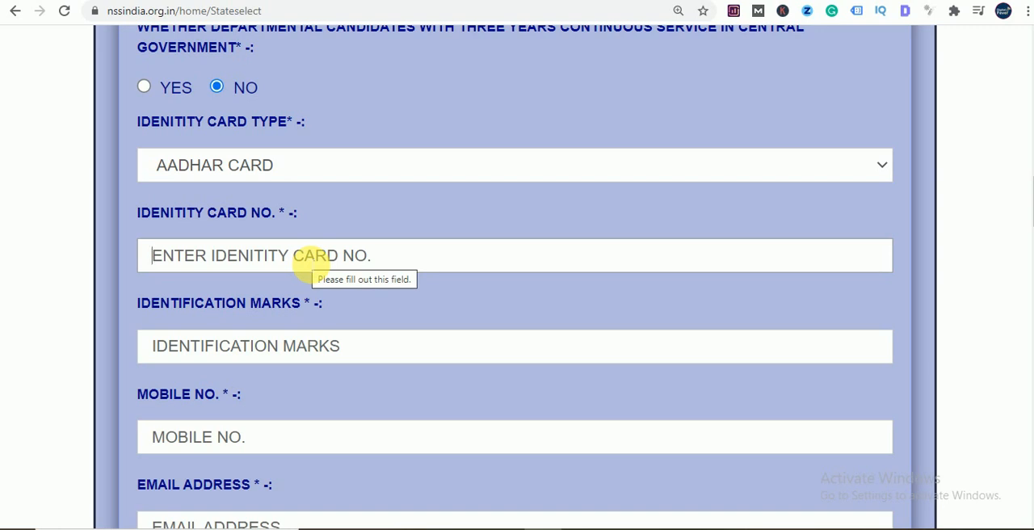
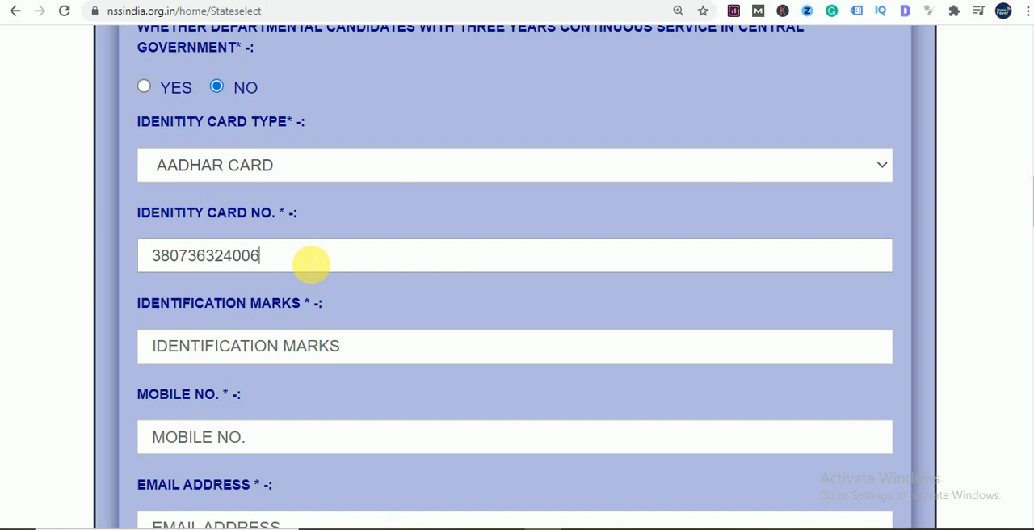
- Fill in the applicant's identification mark, and use the saved autofill entry for the mobile number and e-mail address
scroll(334, 249, "down", 2)
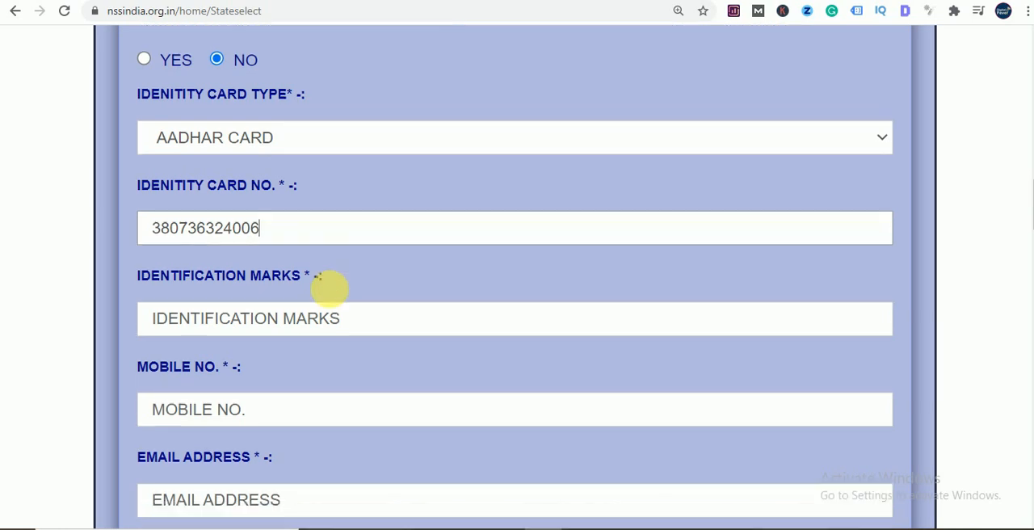
left_click(365, 287)
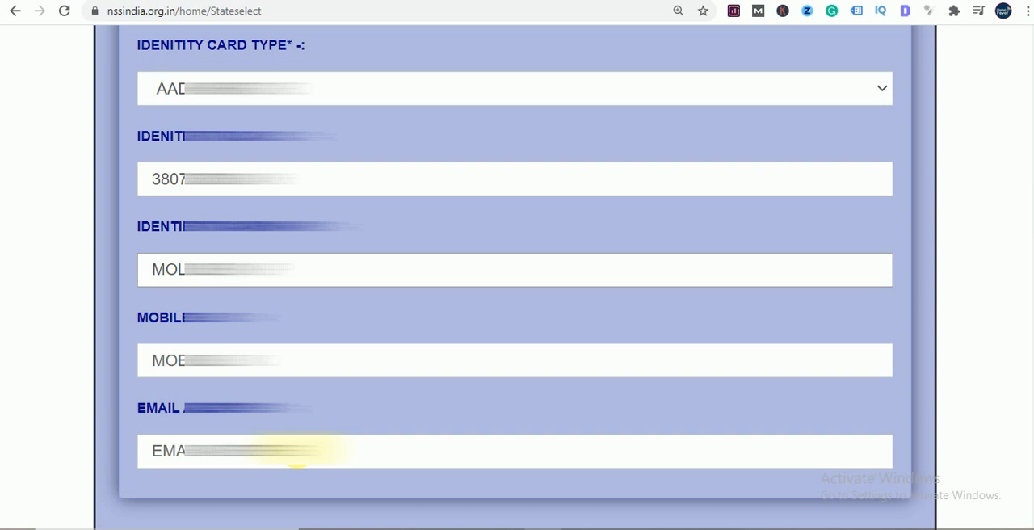
left_click(279, 372)
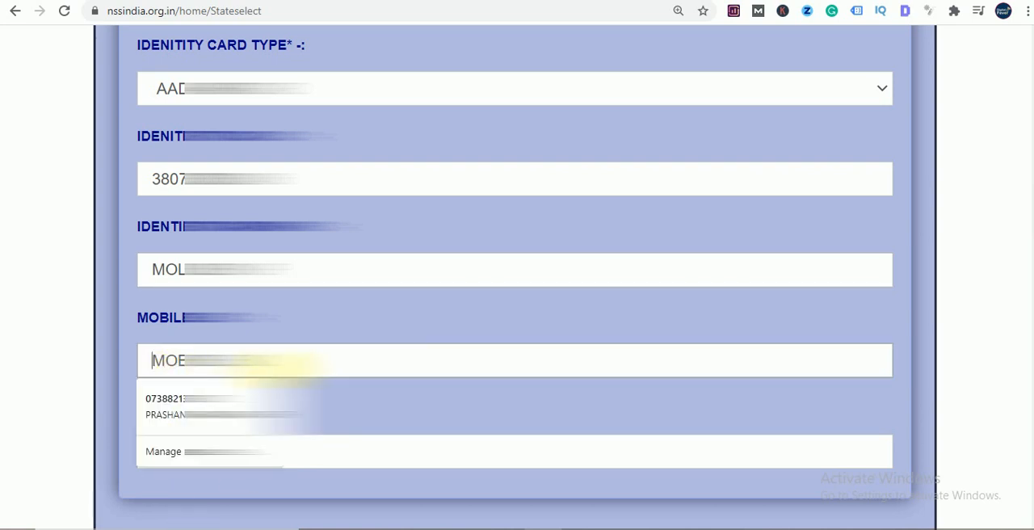
left_click(275, 399)
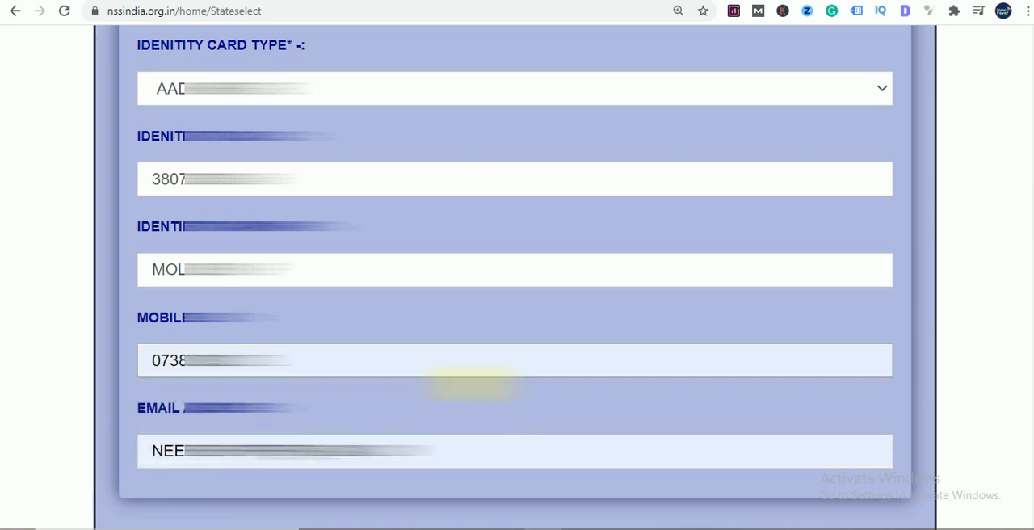
- In the Matriculation row of the educational qualifications, enter the school R A GIRLS INTER COLLEGE, exam year 2002 and the roll number
scroll(491, 404, "down", 2)
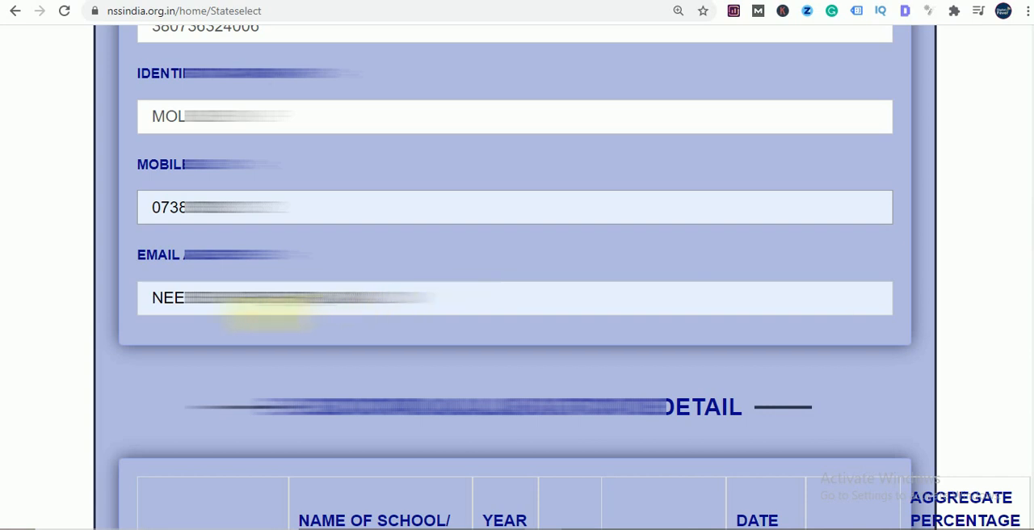
scroll(484, 323, "down", 4)
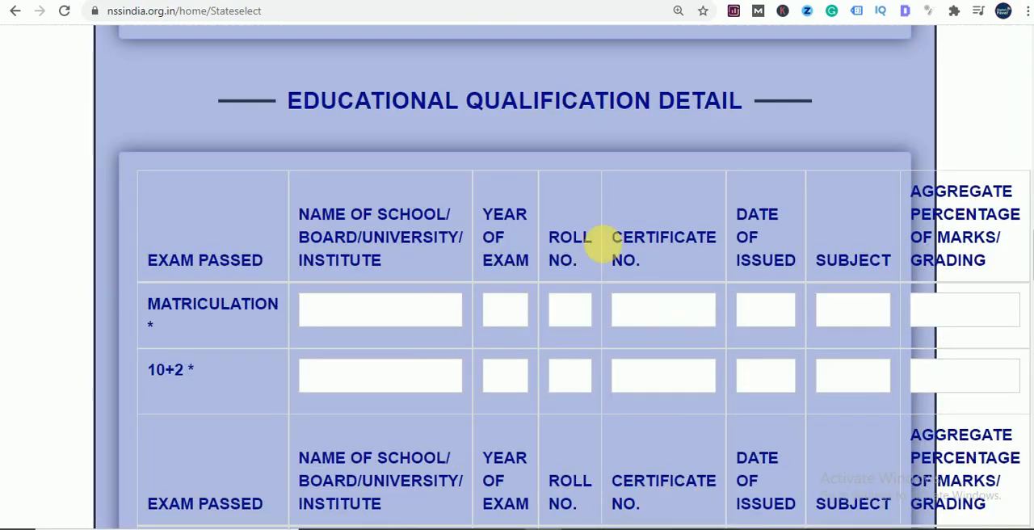
scroll(472, 355, "down", 1)
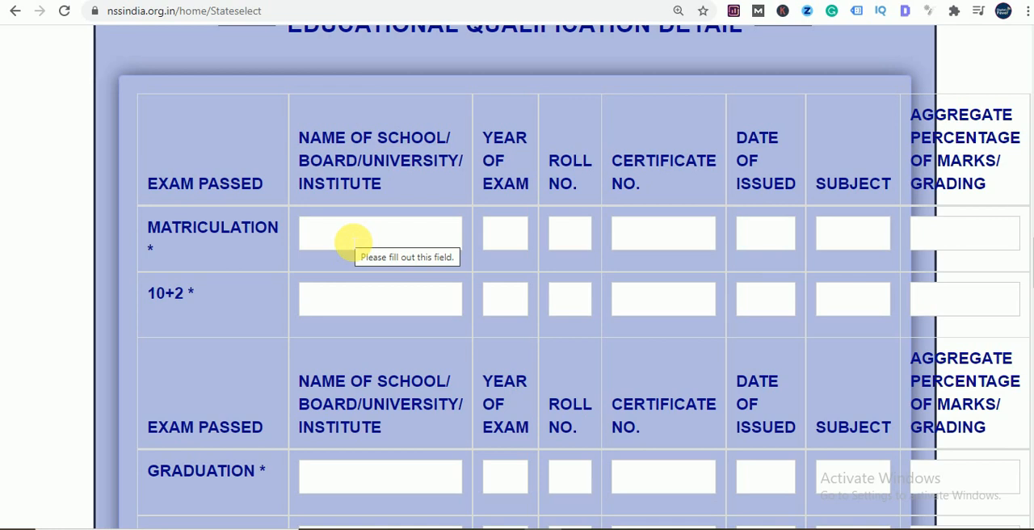
scroll(353, 242, "down", 5)
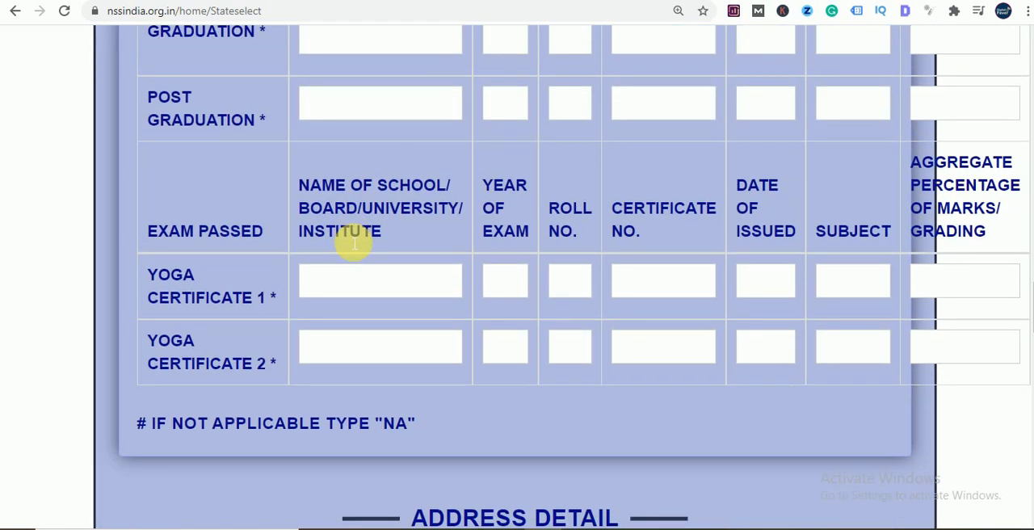
scroll(293, 230, "up", 2)
left_click(343, 202)
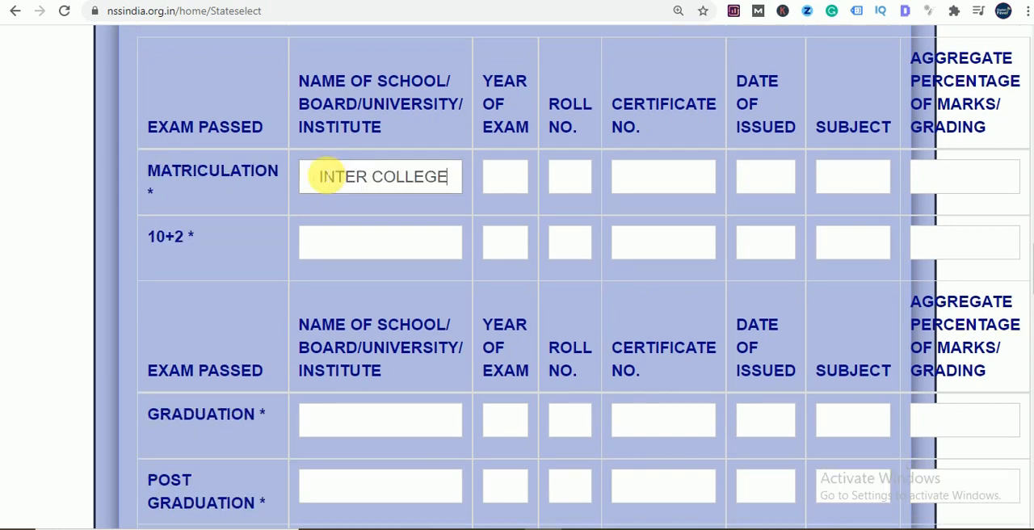
left_click(513, 179)
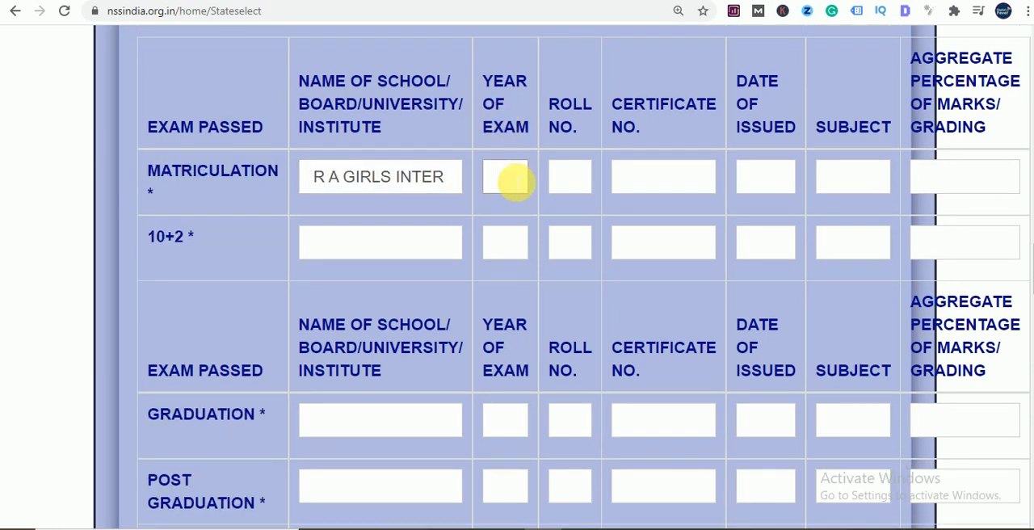
type("2002")
left_click(589, 185)
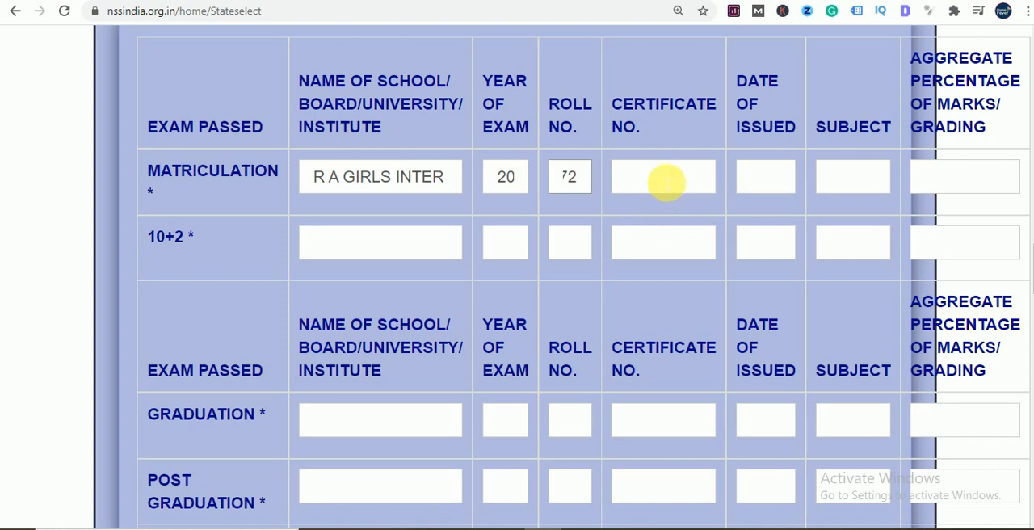
- Enter the certificate number in the Matriculation row, correcting the first entry
left_click(665, 183)
type("4563")
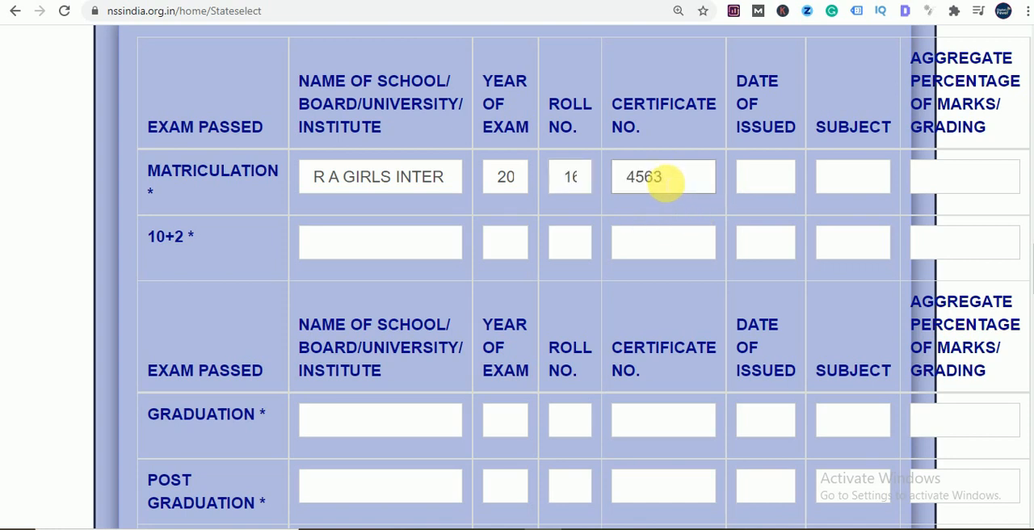
left_click_drag(670, 179, 606, 179)
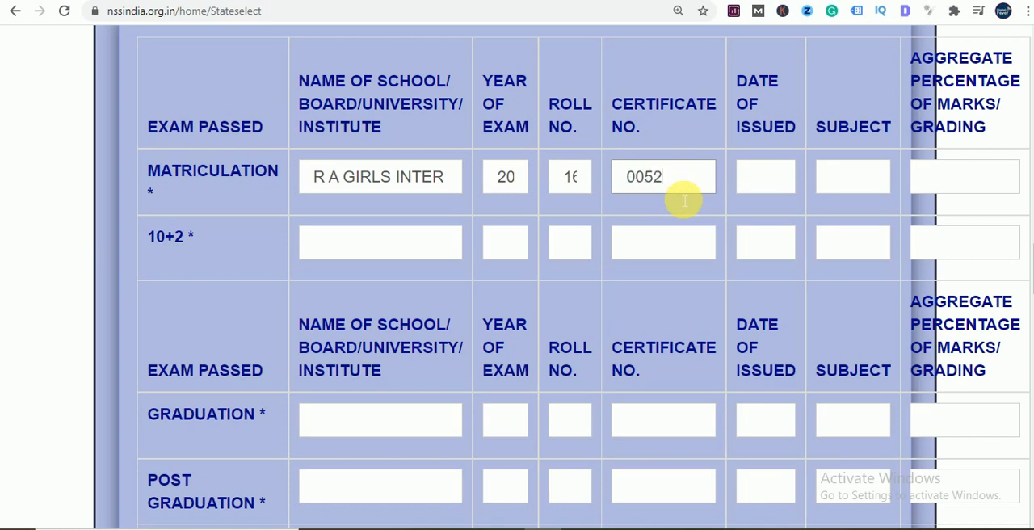
- Set the Matriculation issue date to 21/06/2002 and enter the subjects Hindi, English, Math and Science
left_click(759, 182)
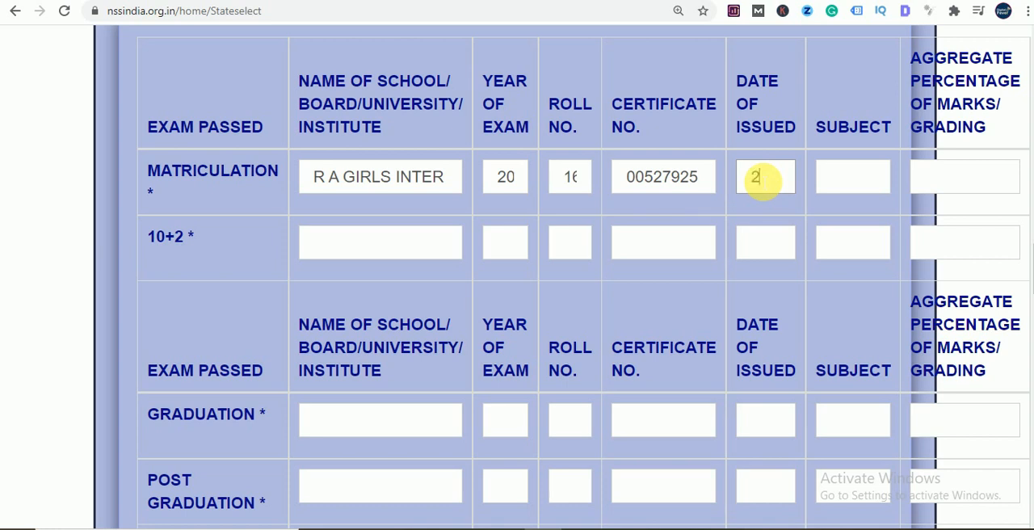
type("/06/2002")
left_click(848, 180)
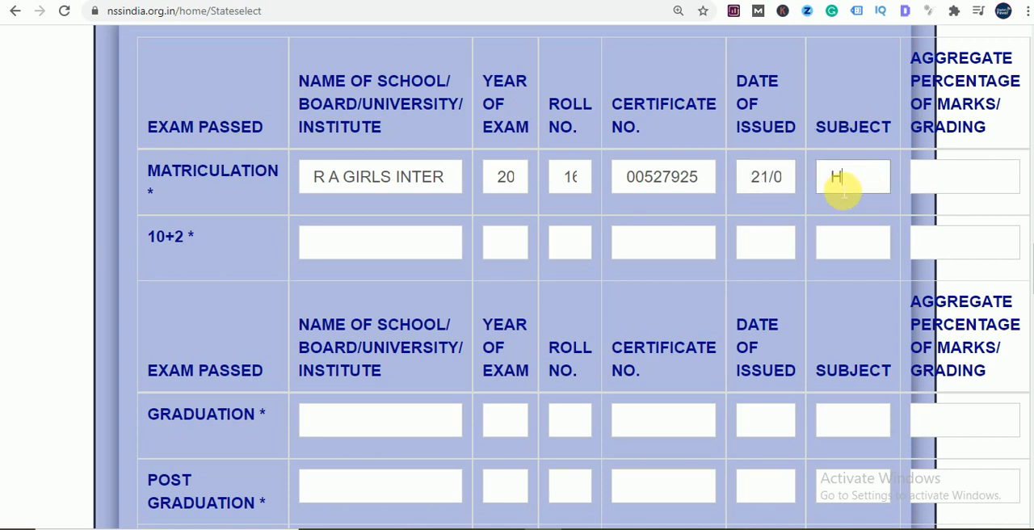
type("HINDI,")
type("EN")
type("GLISH ,")
type(" MATH S")
type("C")
type("IENCE")
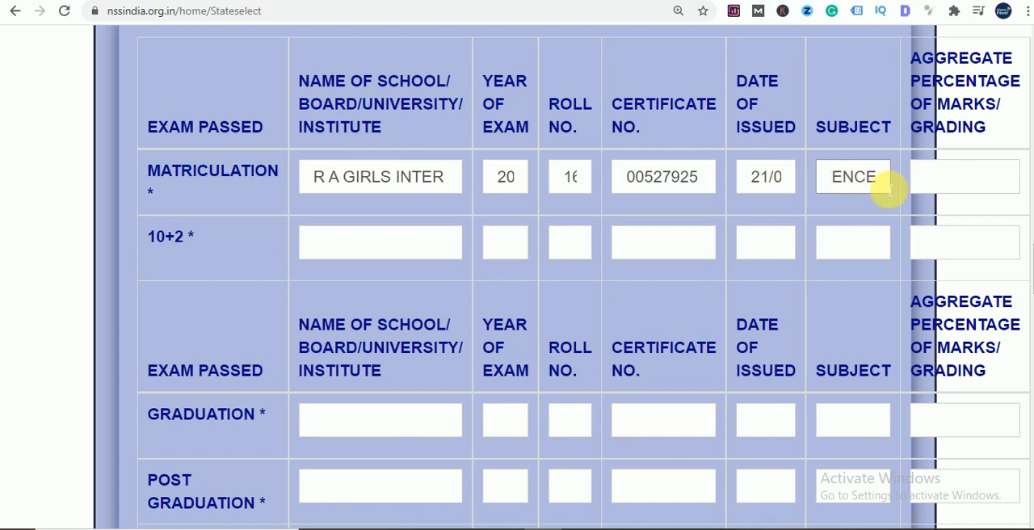
type(",")
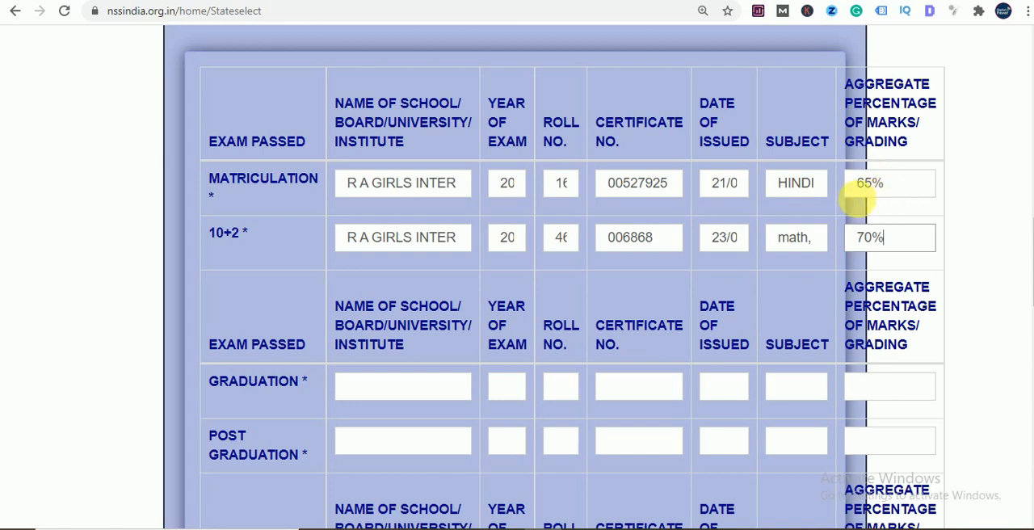
- In the Graduation row, enter CSJM as the university and 2007 as the year of exam
scroll(870, 178, "down", 1)
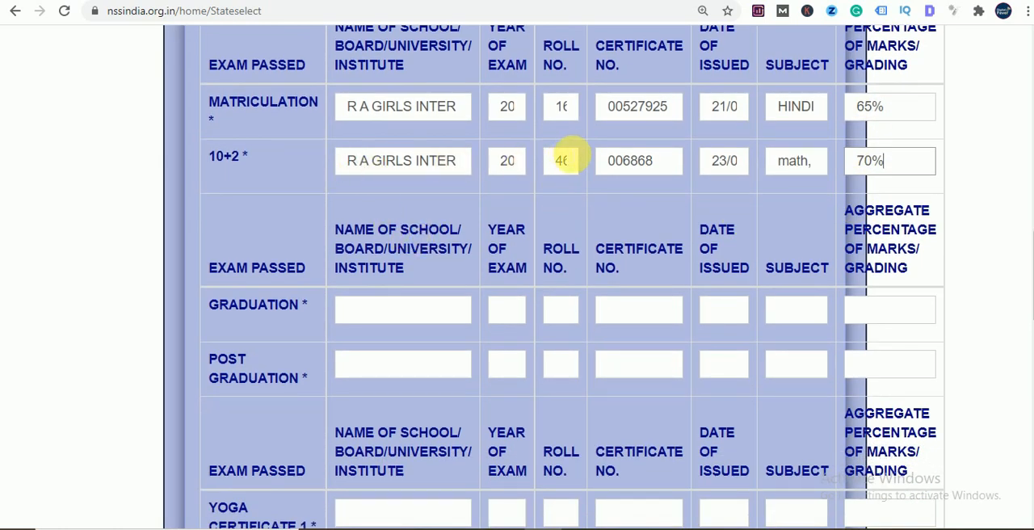
left_click(861, 166)
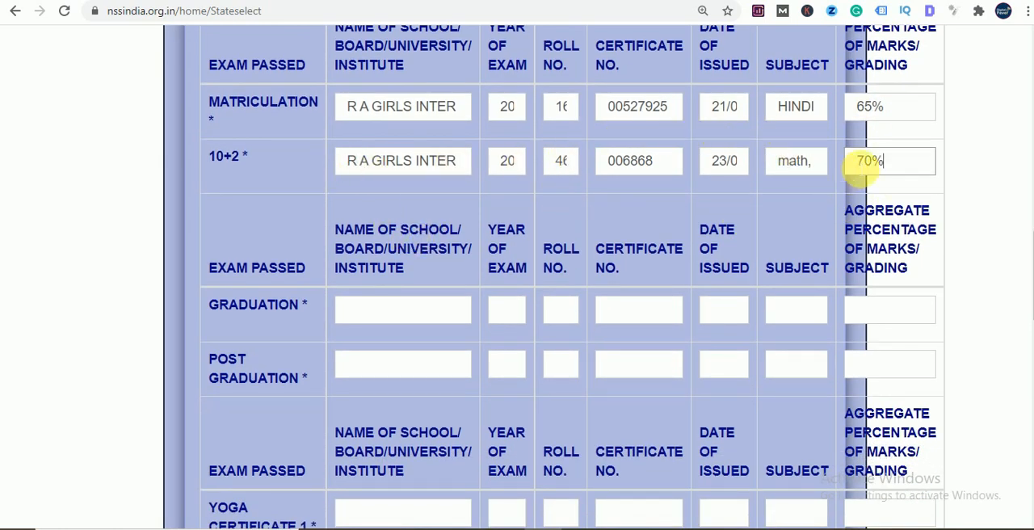
scroll(558, 257, "down", 1)
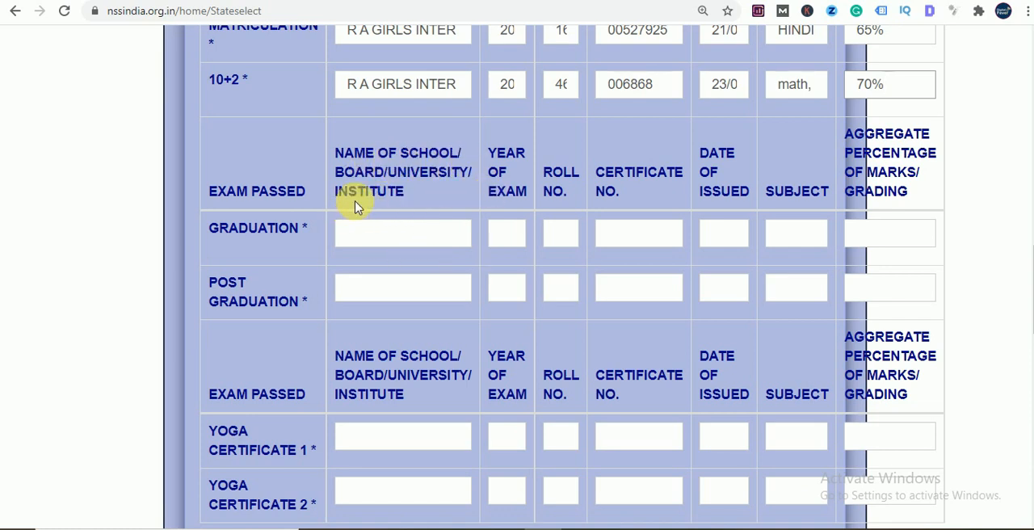
left_click(358, 235)
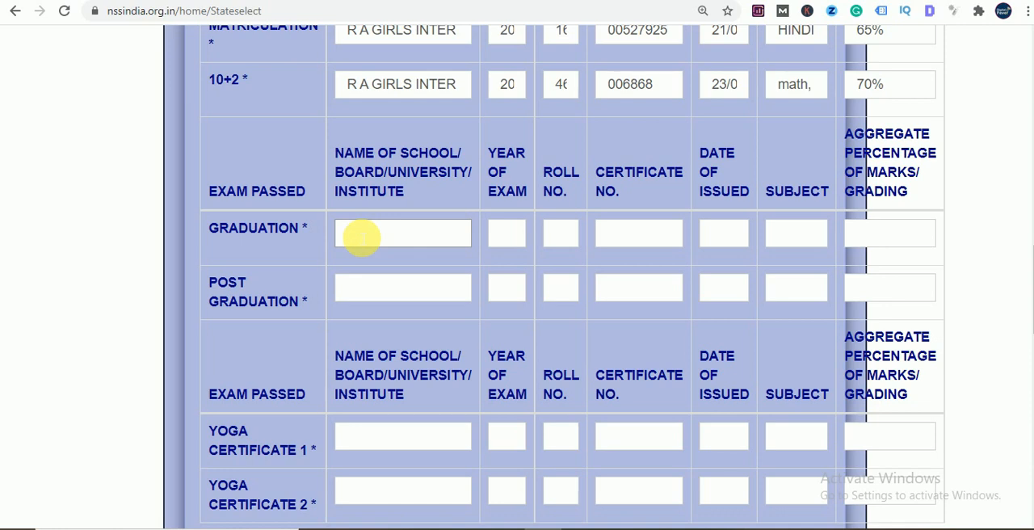
type("CSJM")
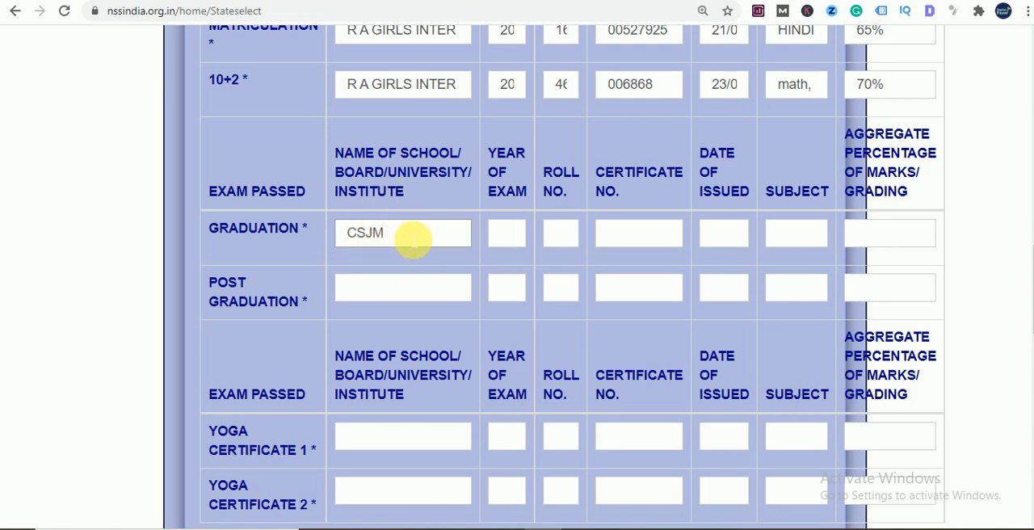
left_click(508, 234)
type("200")
type("7")
- Enter the roll number and certificate number in the Graduation row
left_click(566, 237)
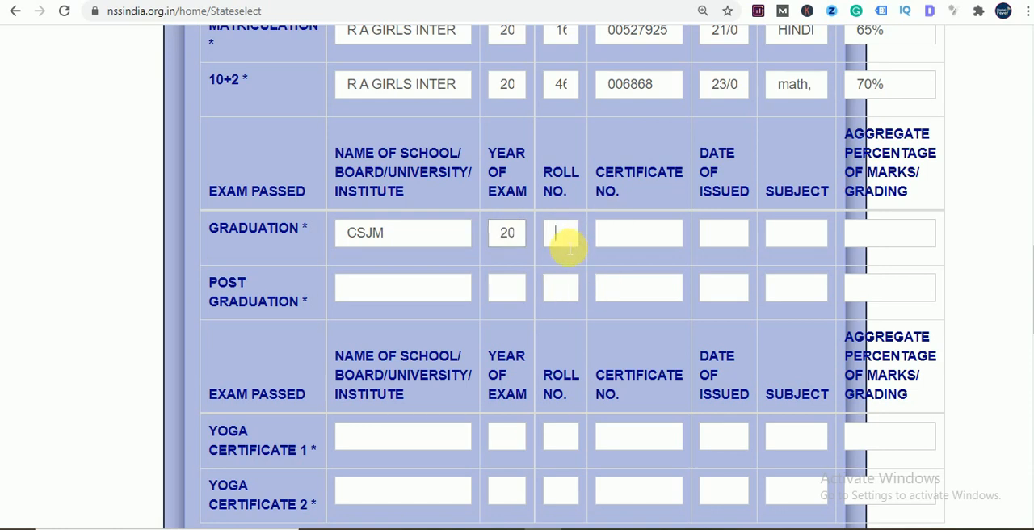
left_click(629, 240)
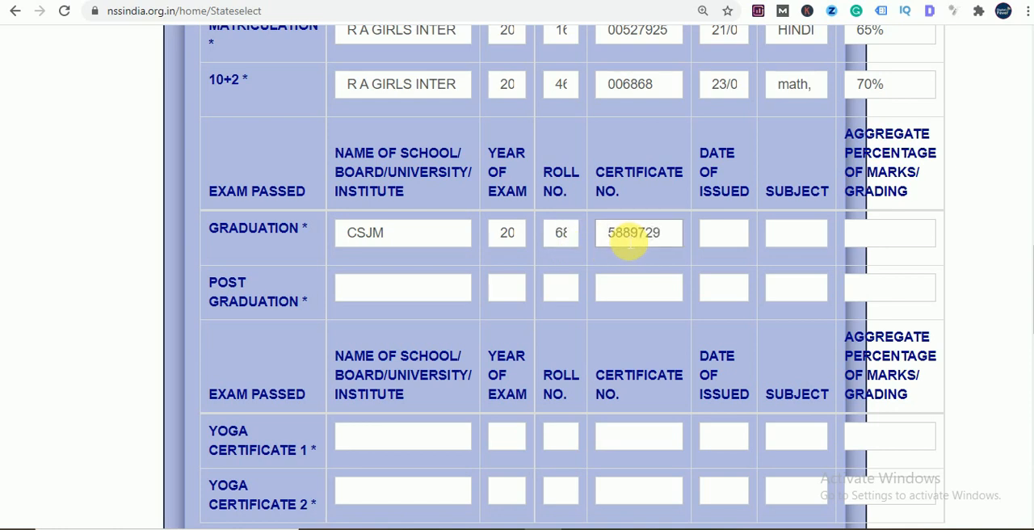
- In the Graduation row, enter the date of issue and the subjects HINDI, ENG
left_click(735, 235)
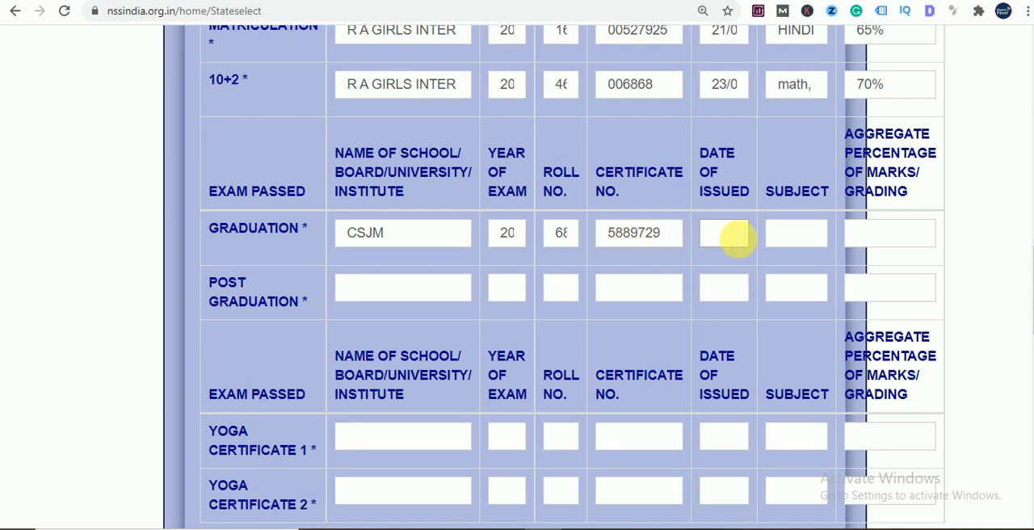
type("77/007")
left_click(778, 235)
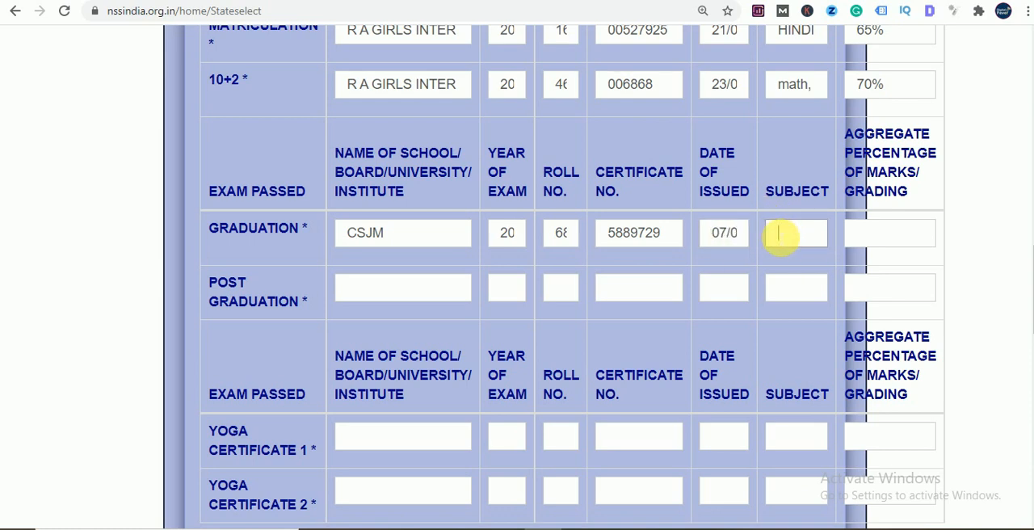
type("HINDI")
type(", ")
type("E")
type("NG")
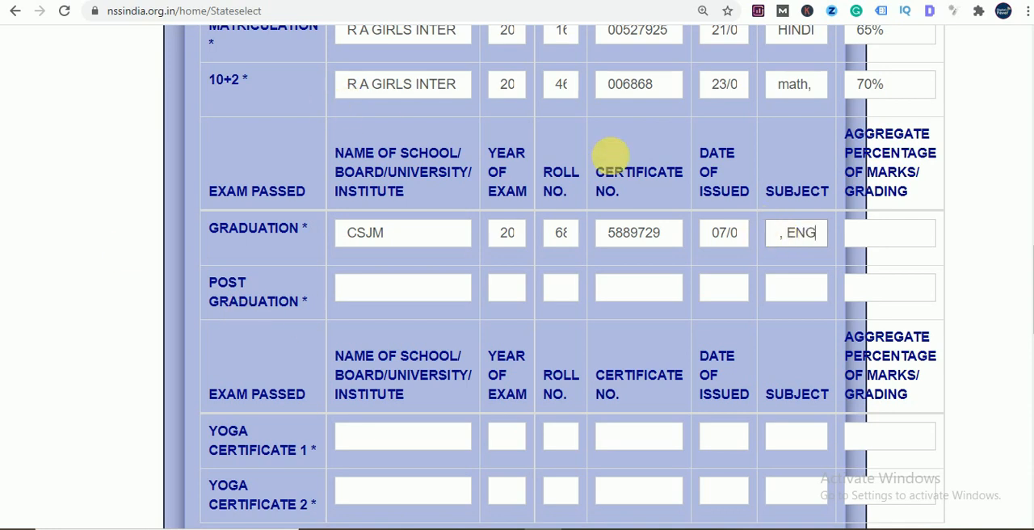
- Set the aggregate percentage of marks in the Graduation row to 62%
left_click(888, 240)
type("62%")
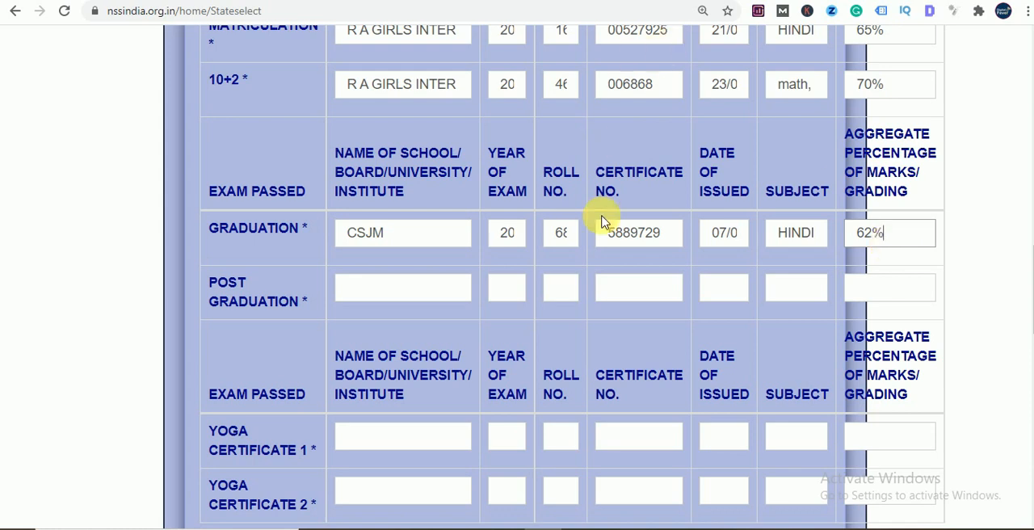
- Enter CSJM as the university in the Post Graduation row
left_click(420, 298)
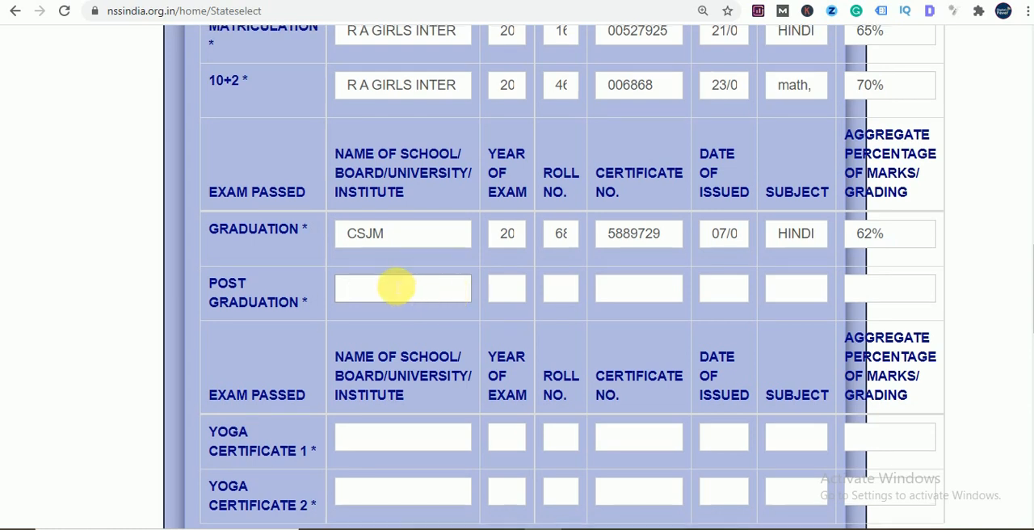
scroll(404, 291, "up", 10)
scroll(371, 294, "up", 2)
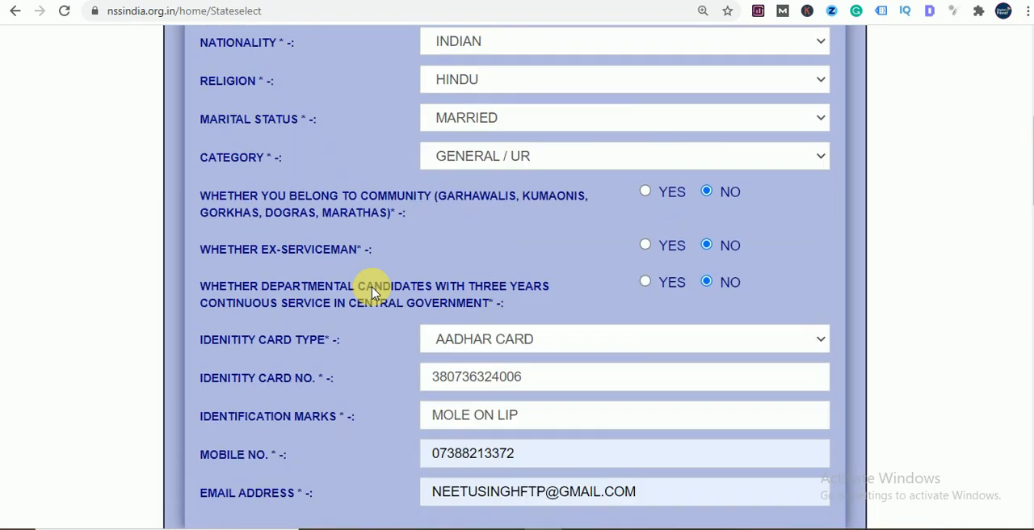
scroll(372, 294, "down", 6)
scroll(368, 294, "down", 4)
left_click(369, 293)
scroll(369, 293, "down", 3)
scroll(359, 295, "up", 3)
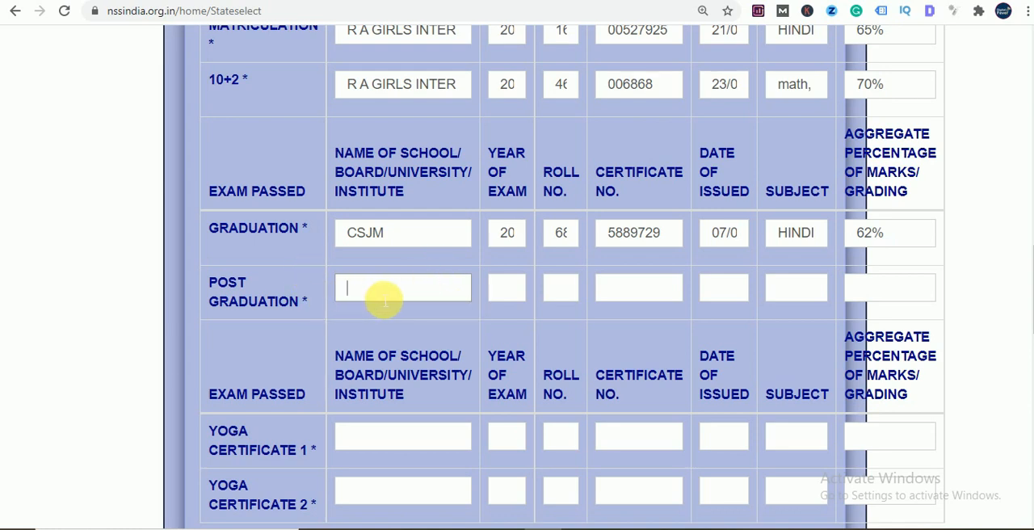
type("CSJM")
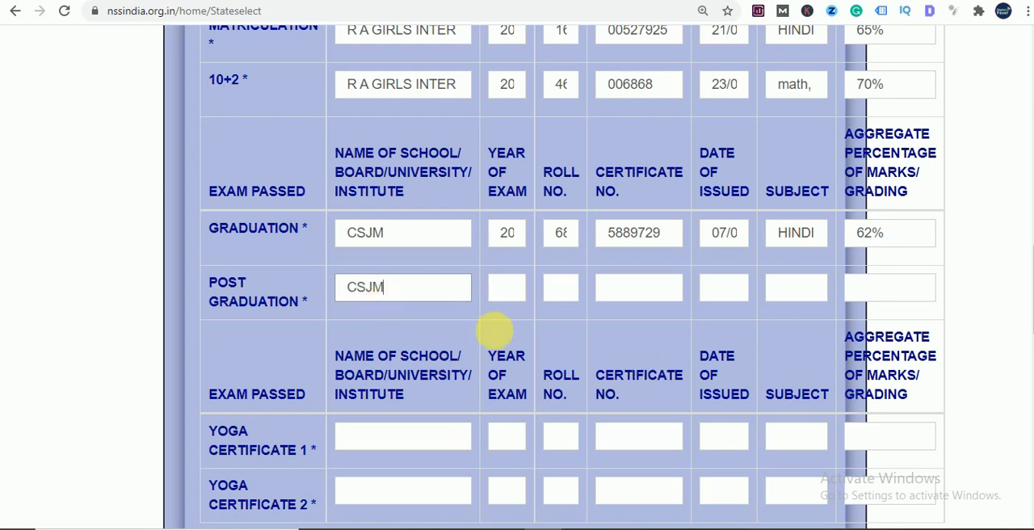
scroll(358, 268, "down", 3)
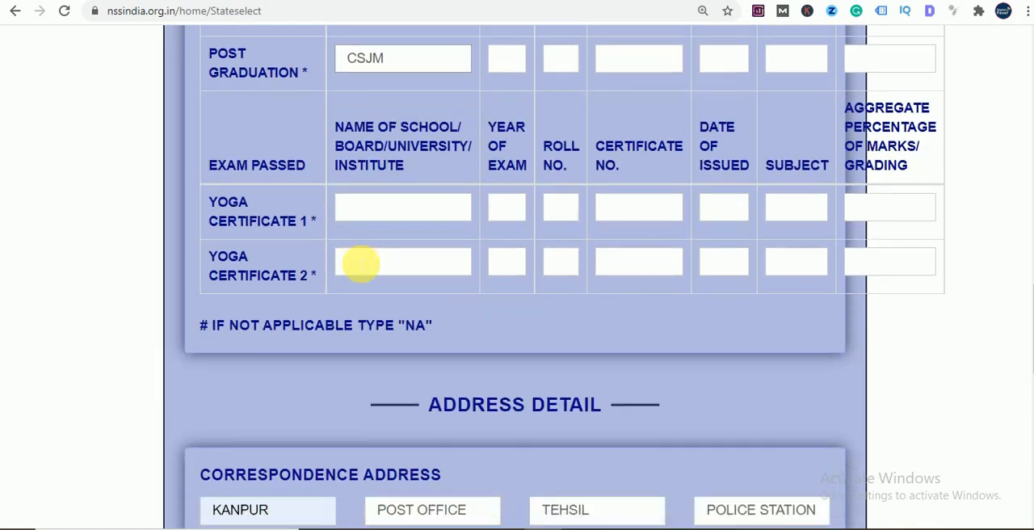
left_click(388, 213)
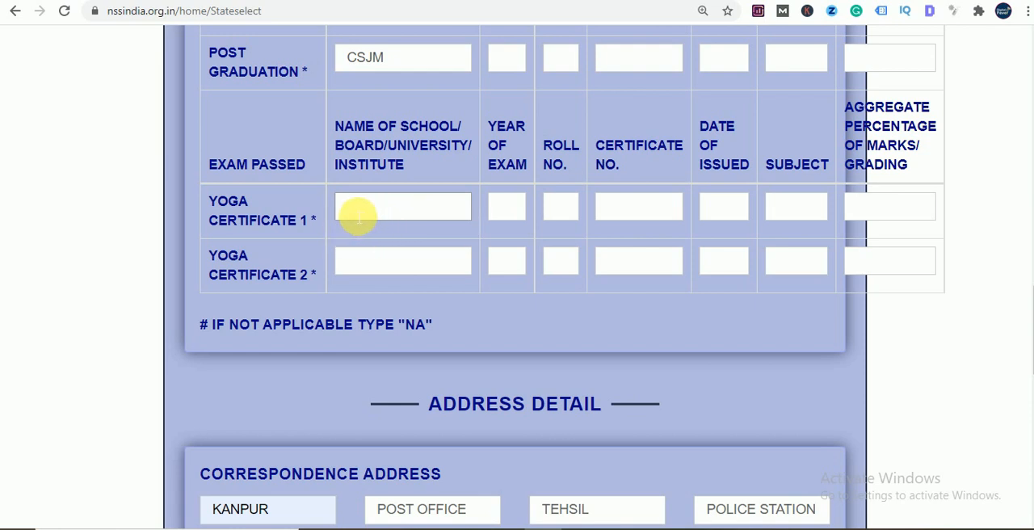
left_click(509, 210)
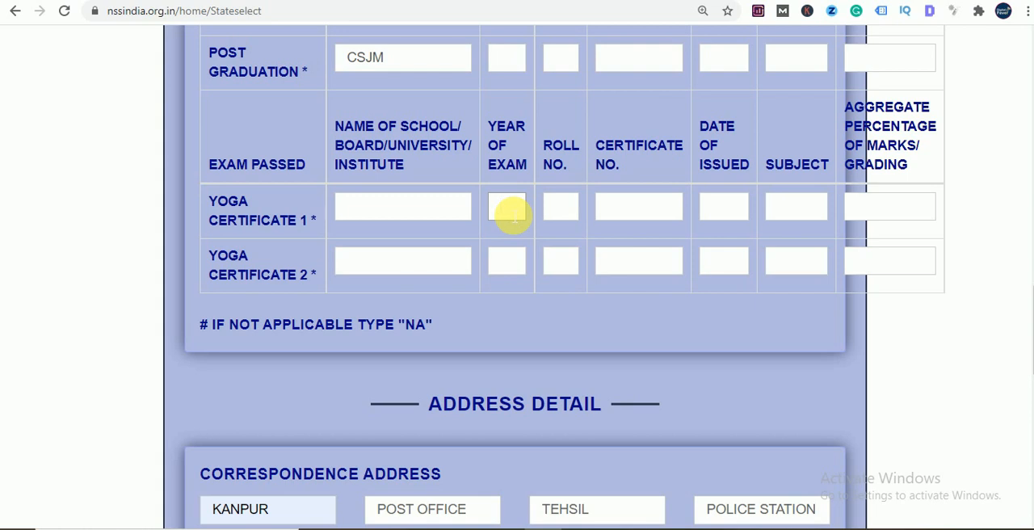
left_click(568, 208)
left_click(630, 210)
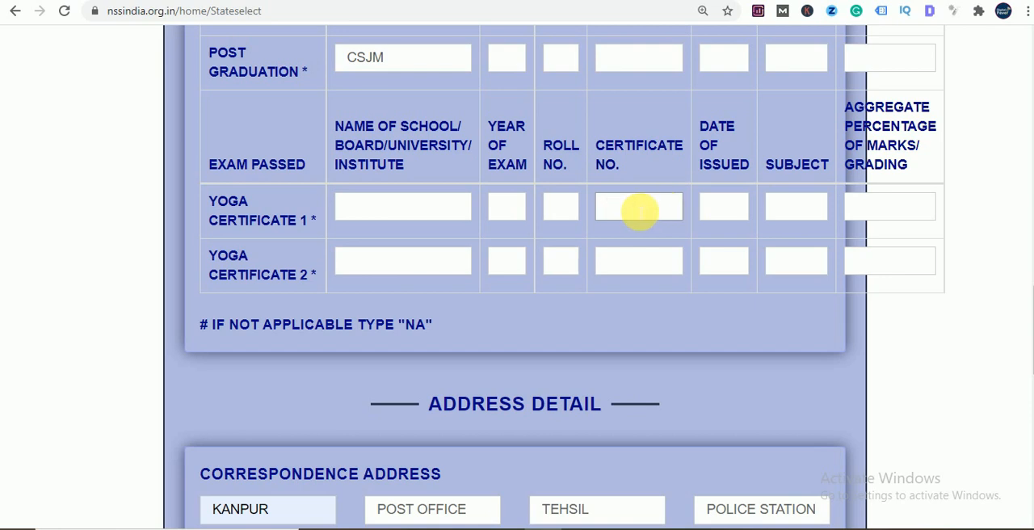
left_click(733, 208)
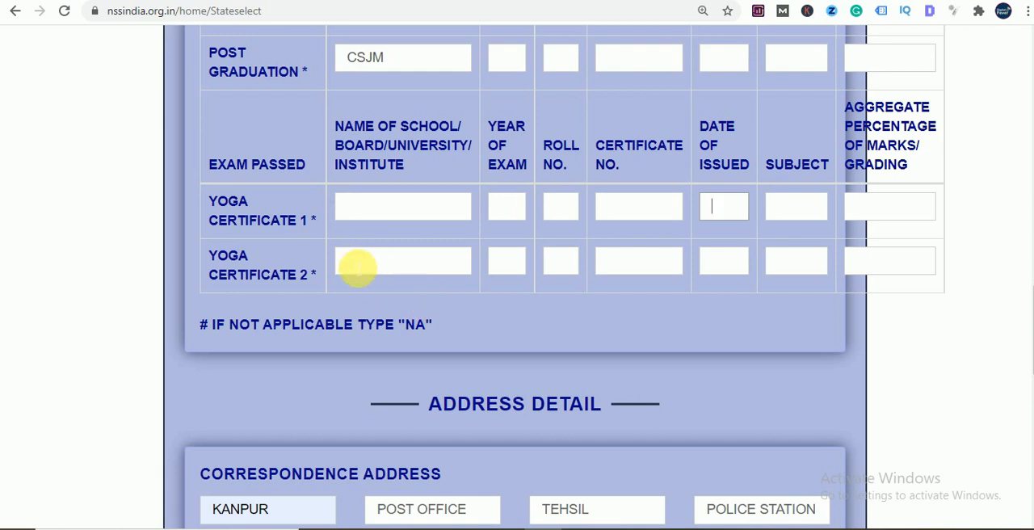
- In the Yoga Certificate 2 row, enter NA for the institute, year of exam, roll number and certificate number
scroll(362, 274, "down", 1)
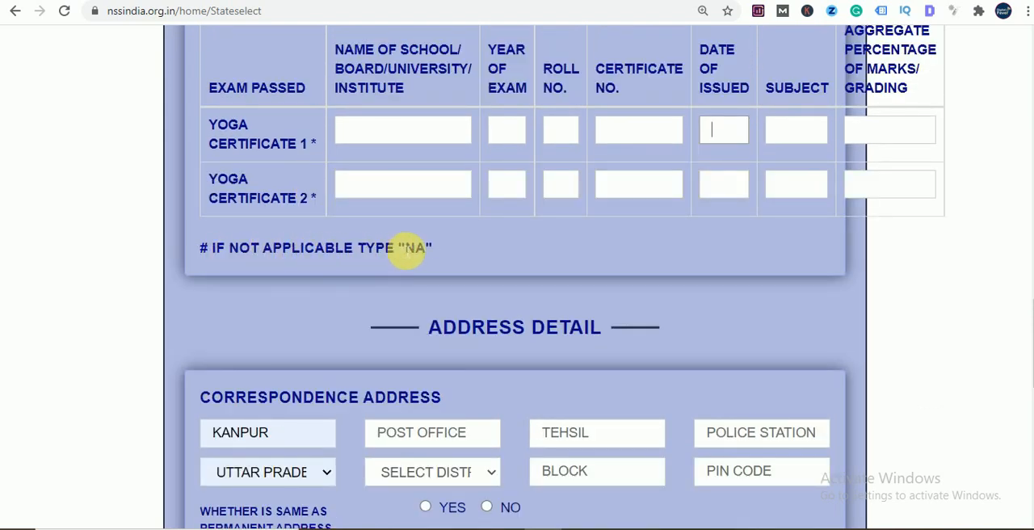
left_click(410, 192)
type("NA")
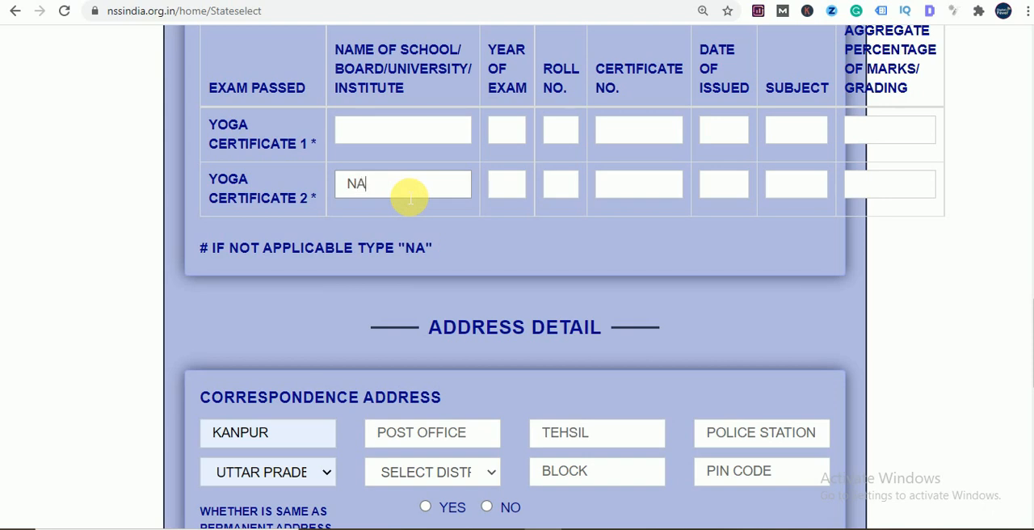
left_click(502, 186)
type("NA")
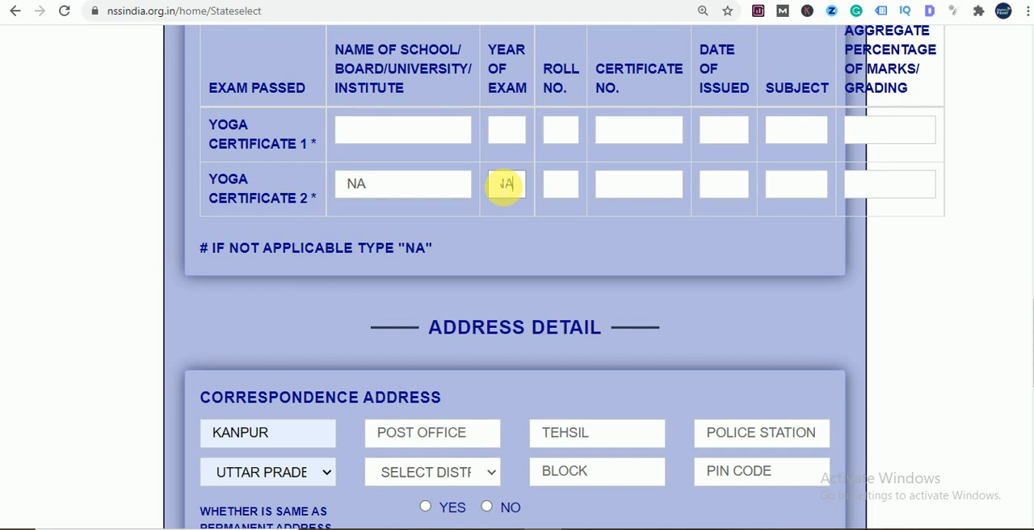
left_click(572, 184)
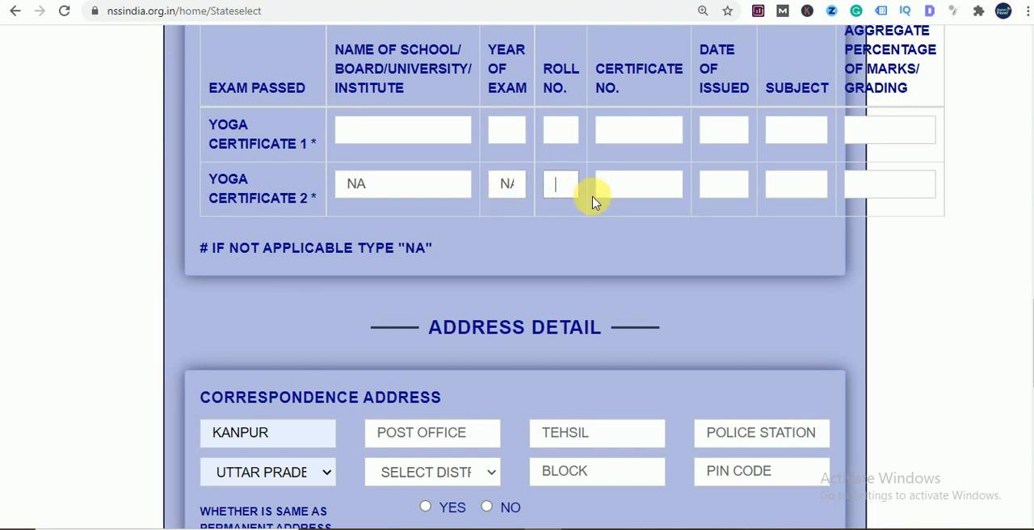
type("NA")
left_click(640, 199)
- Complete the Yoga Certificate 2 row with NA for the date of issue, subject and aggregate percentage
type("NA")
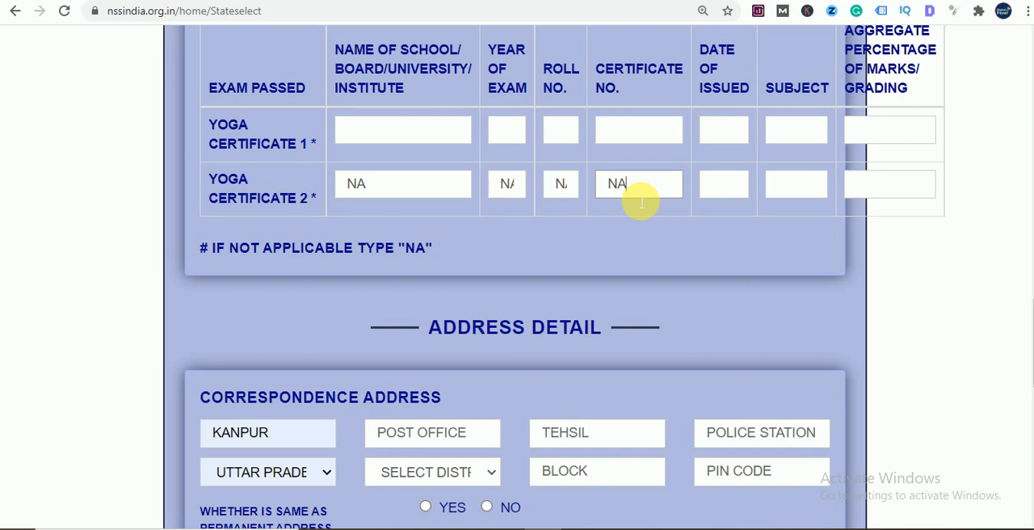
left_click(727, 192)
type("NA")
left_click(801, 202)
type("NA")
left_click(875, 186)
type("NA")
- Enter the applicant's post office in the correspondence address
scroll(549, 223, "down", 3)
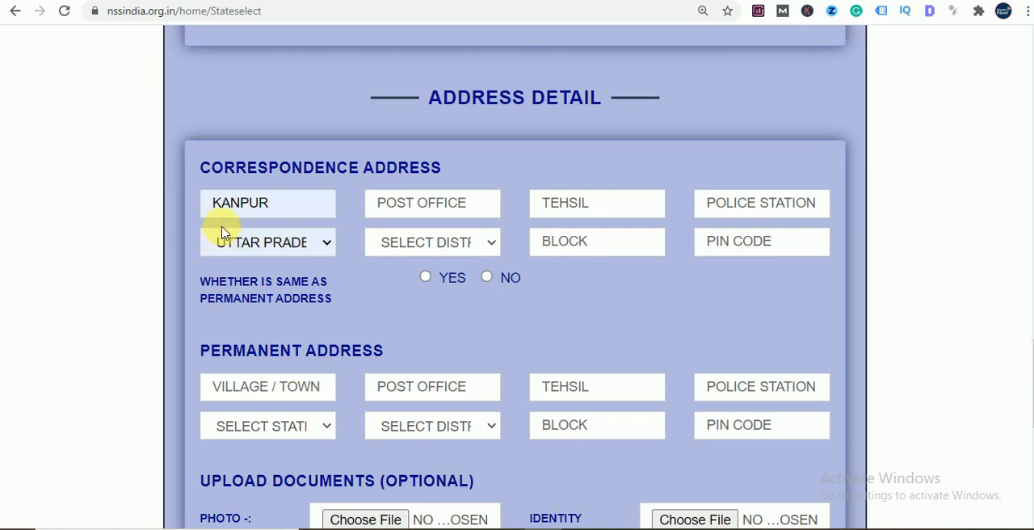
mouse_move(276, 214)
left_mouse_down()
mouse_move(251, 222)
mouse_move(267, 217)
left_mouse_up()
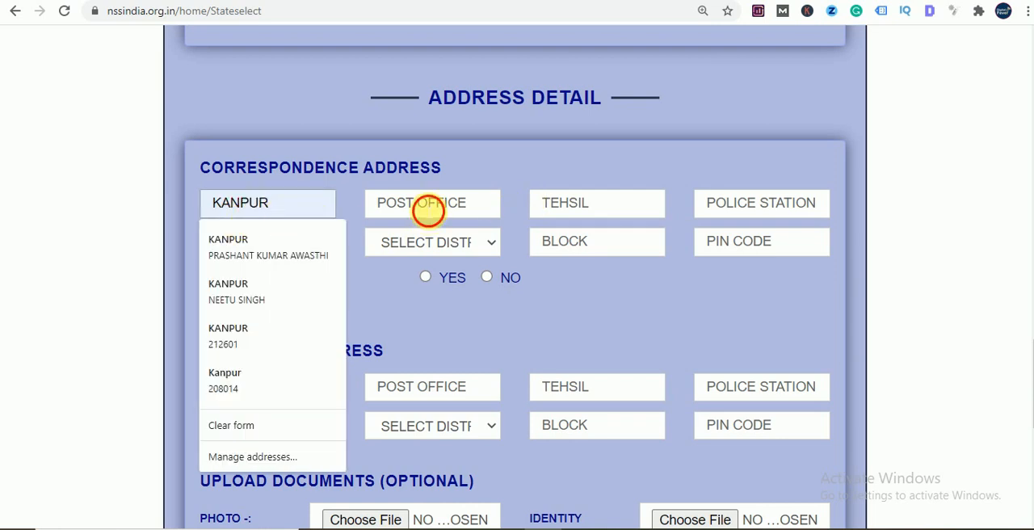
left_click(427, 203)
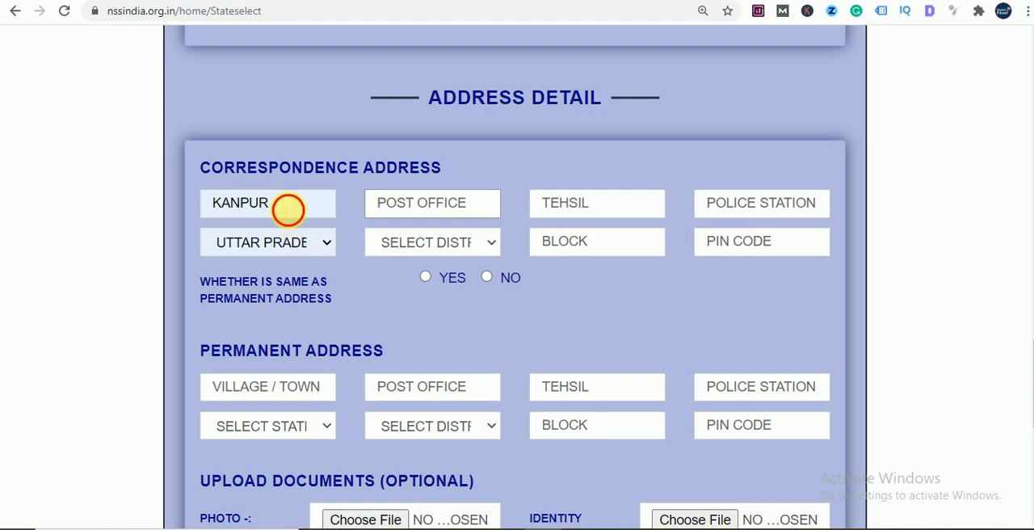
left_click(296, 212)
left_click(143, 214)
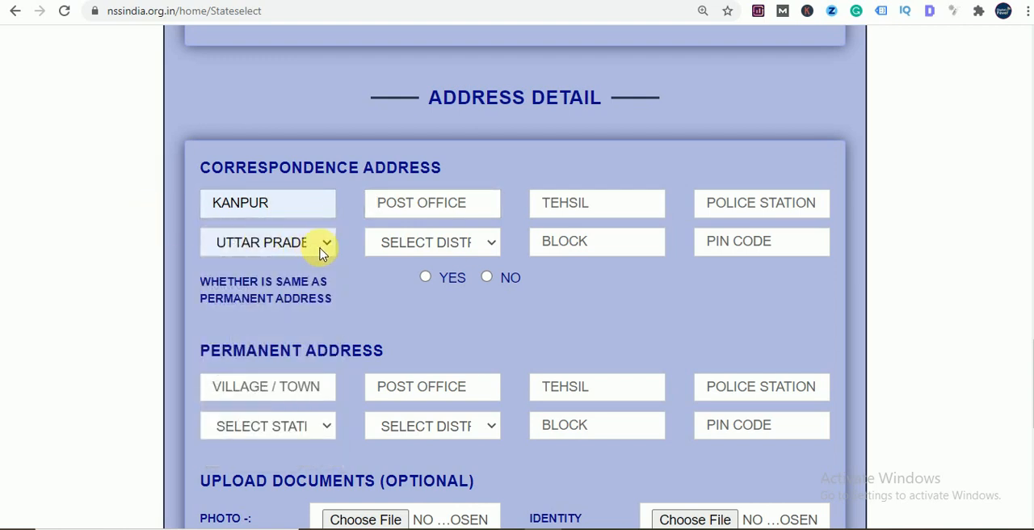
left_click(445, 204)
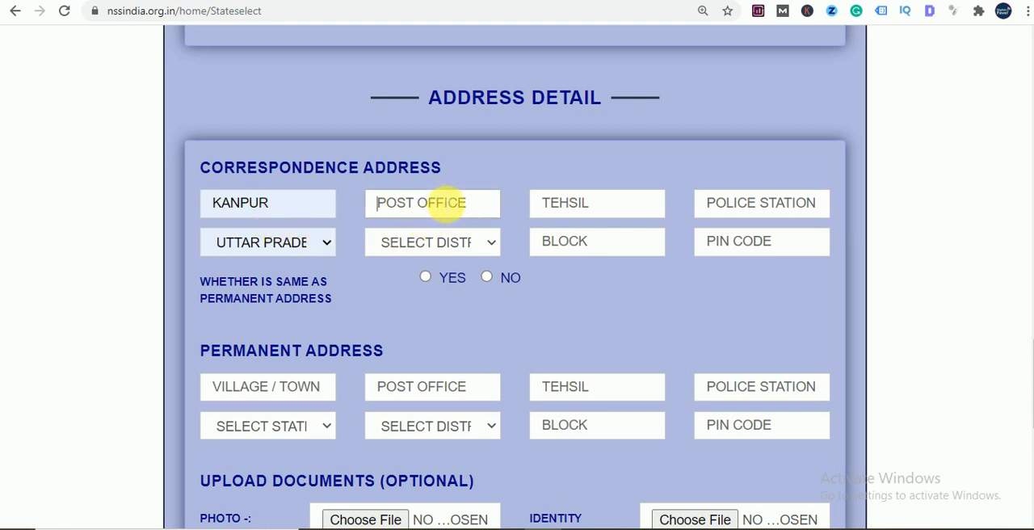
type("KANPUR")
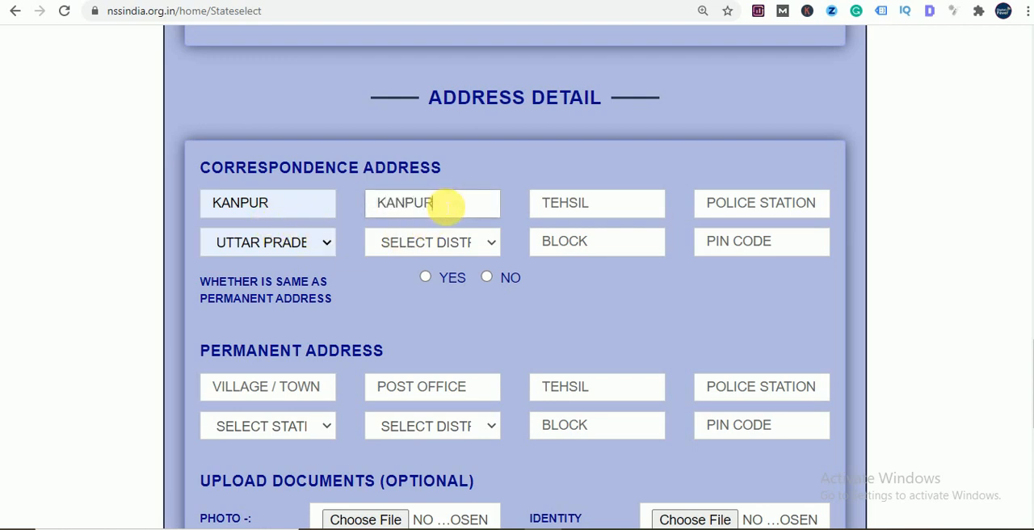
- Select the applicant's district in the correspondence address
left_click(441, 243)
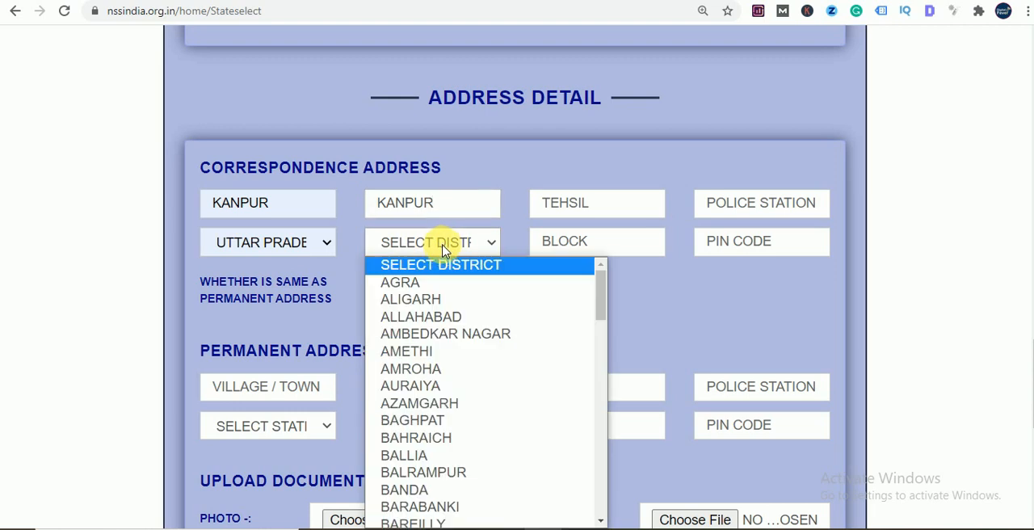
key("f")
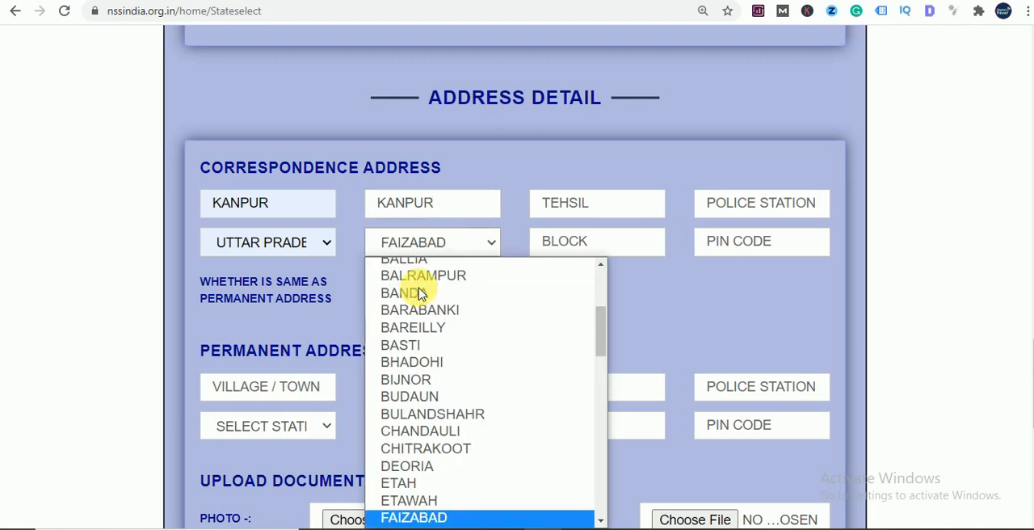
key("k")
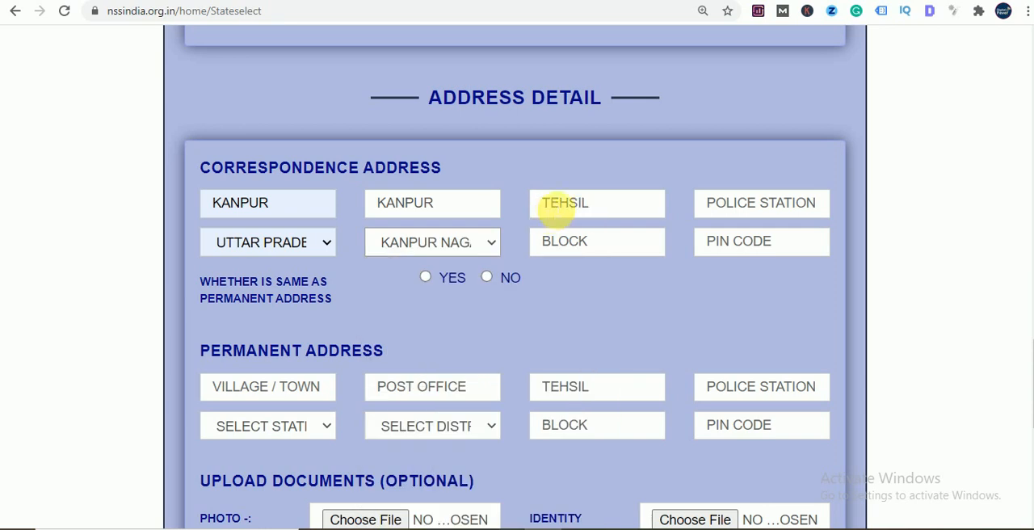
- Fill in the tehsil and block of the correspondence address
left_click(559, 210)
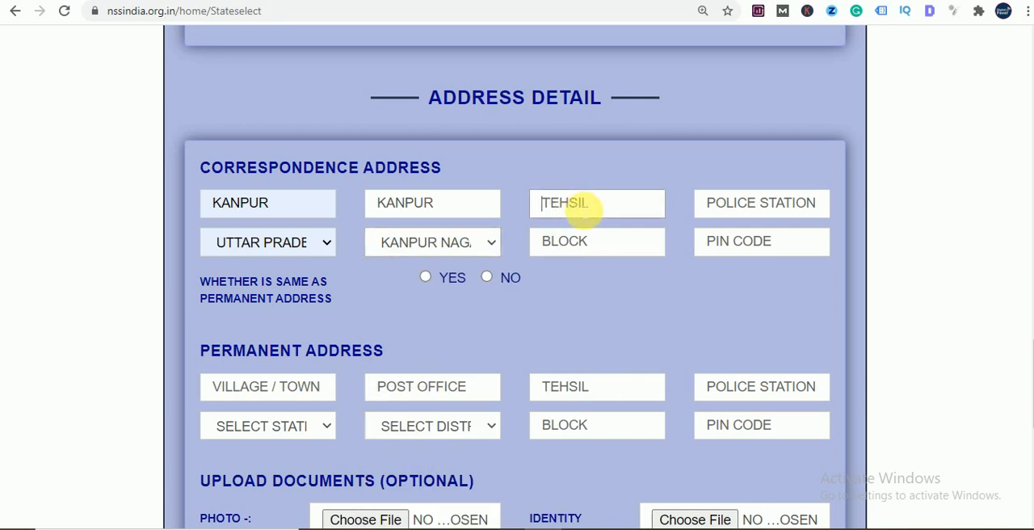
type("KANPUR")
left_click(595, 243)
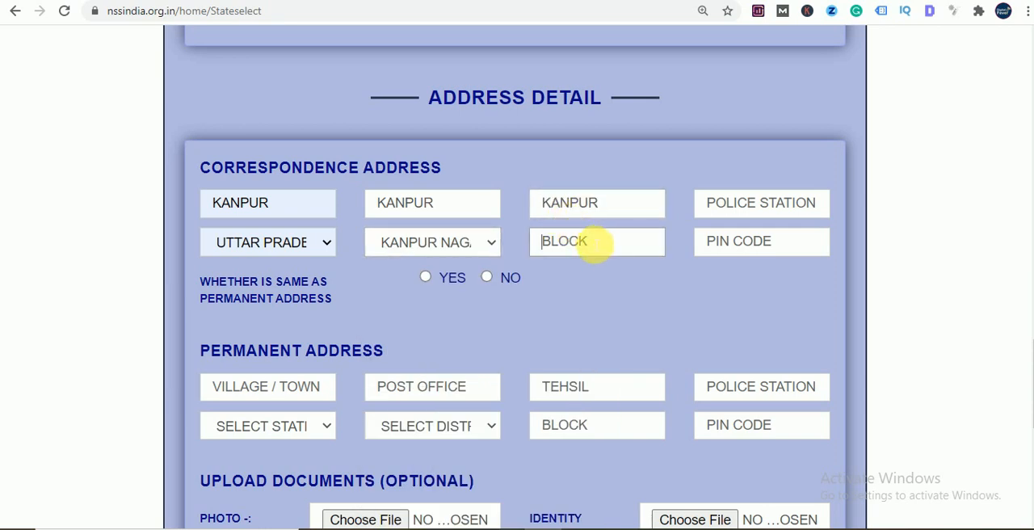
type("KANPUR")
- Fill in the police station and postal code of the correspondence address
left_click(756, 214)
type("KANPUR")
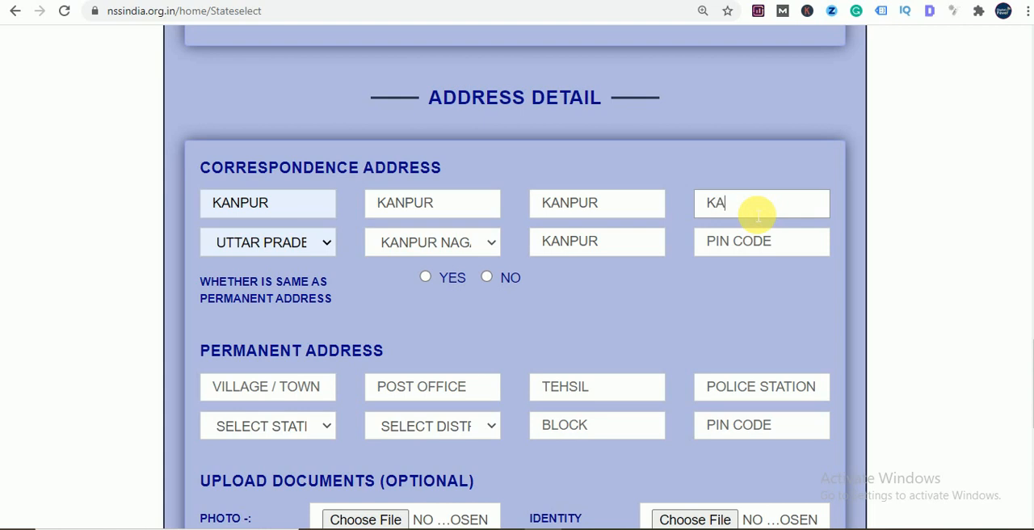
left_click(729, 246)
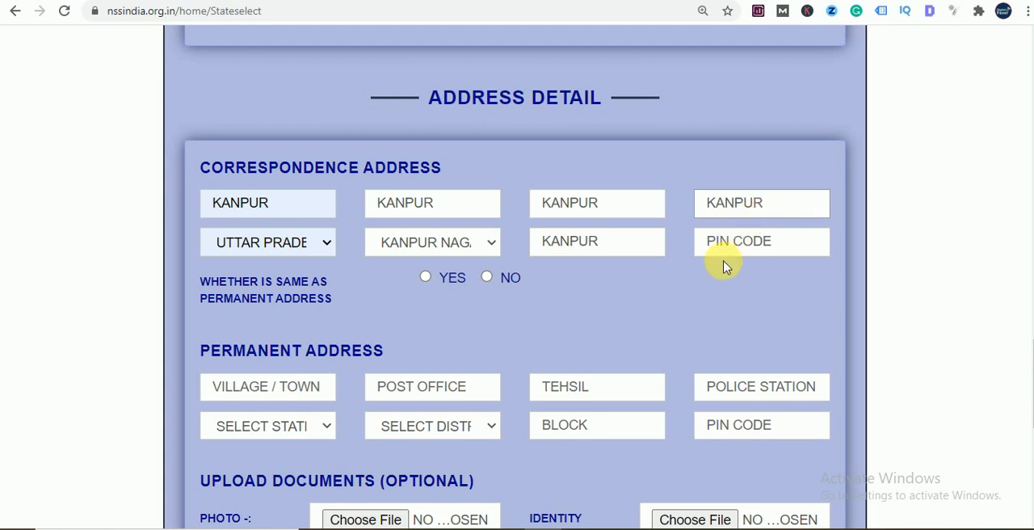
type("20802")
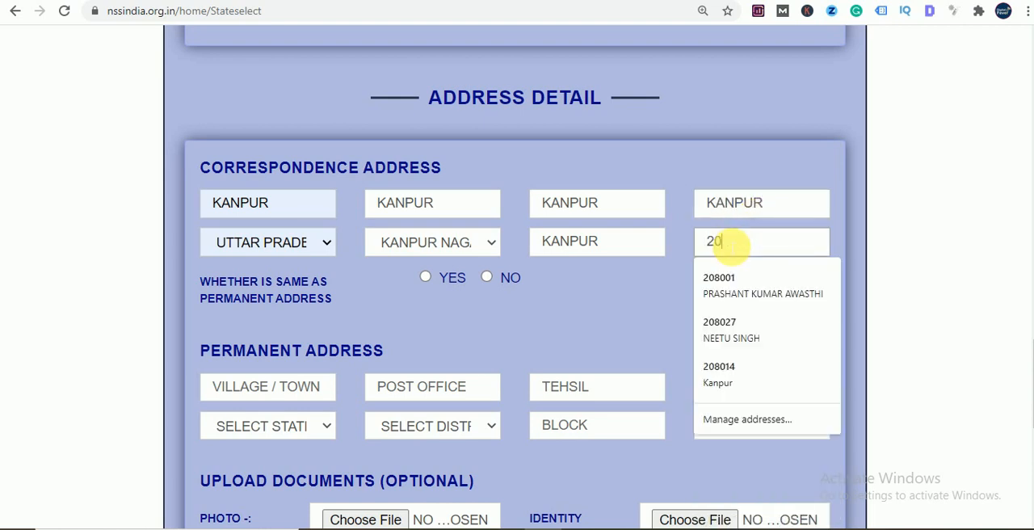
left_click(573, 284)
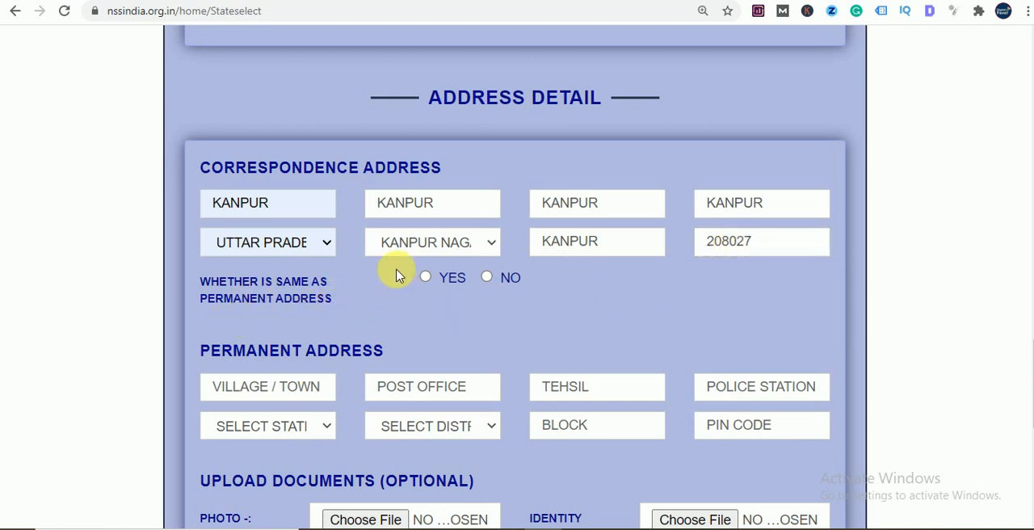
scroll(396, 277, "down", 1)
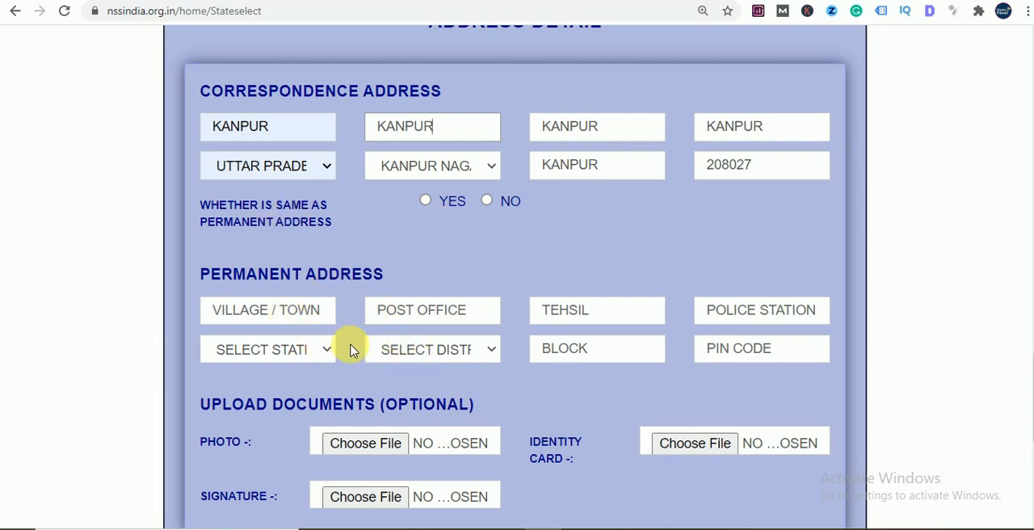
left_click(255, 321)
left_click(475, 283)
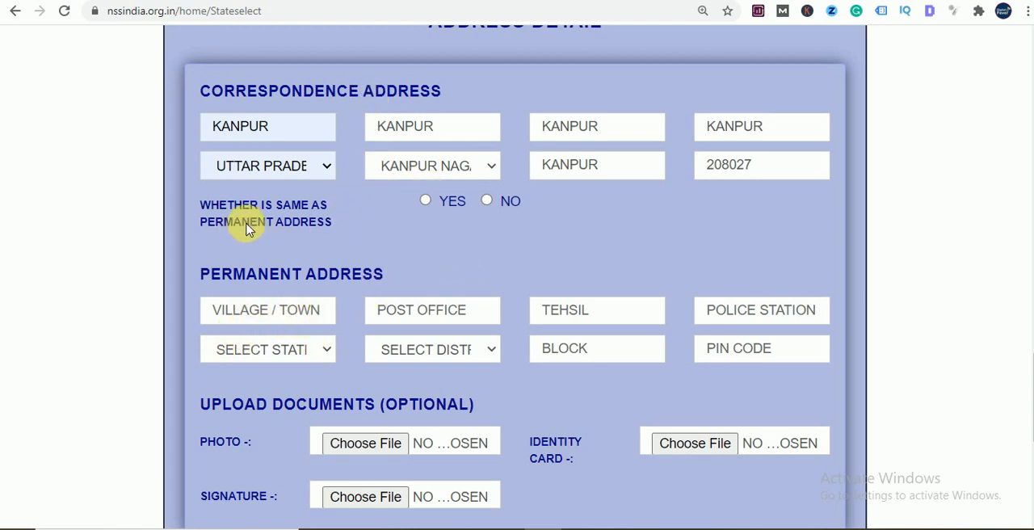
- Mark the correspondence address as the same as the permanent address
left_click(422, 202)
scroll(427, 275, "down", 1)
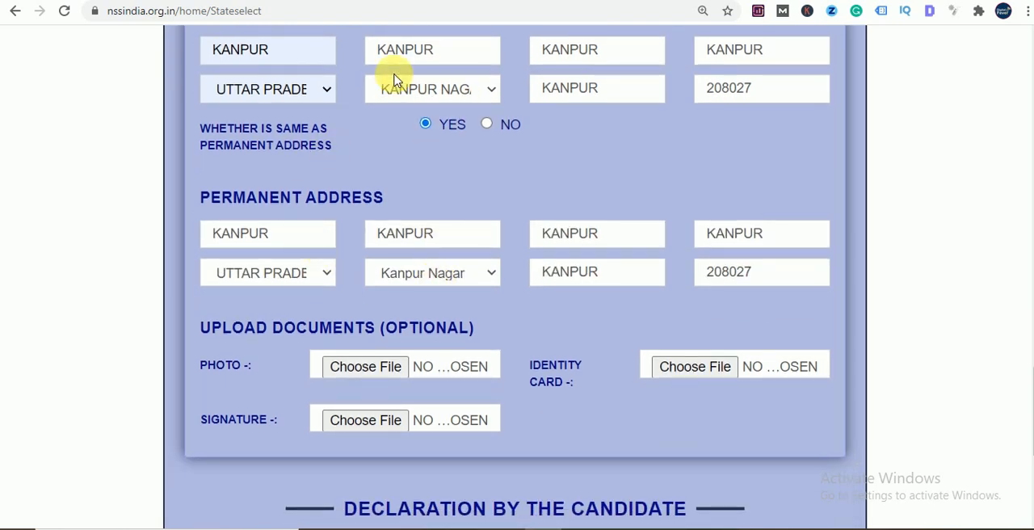
- Attach the applicant's photo file from the my document folder to the photo upload
scroll(413, 251, "down", 2)
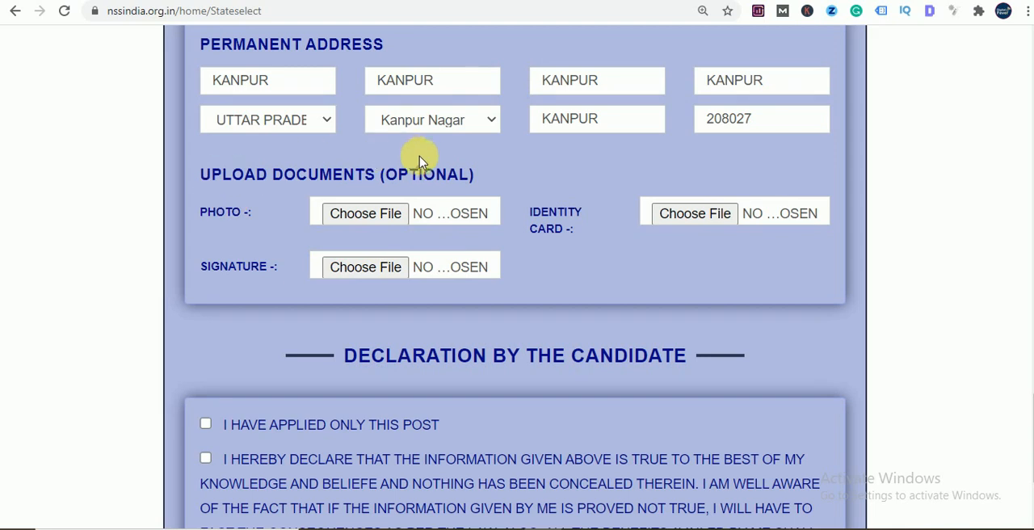
left_click(383, 220)
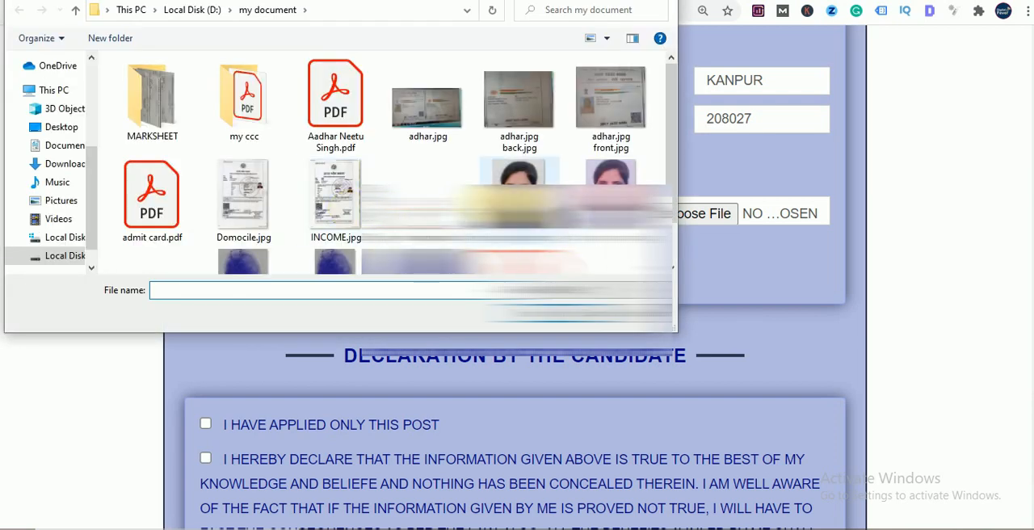
double_click(508, 206)
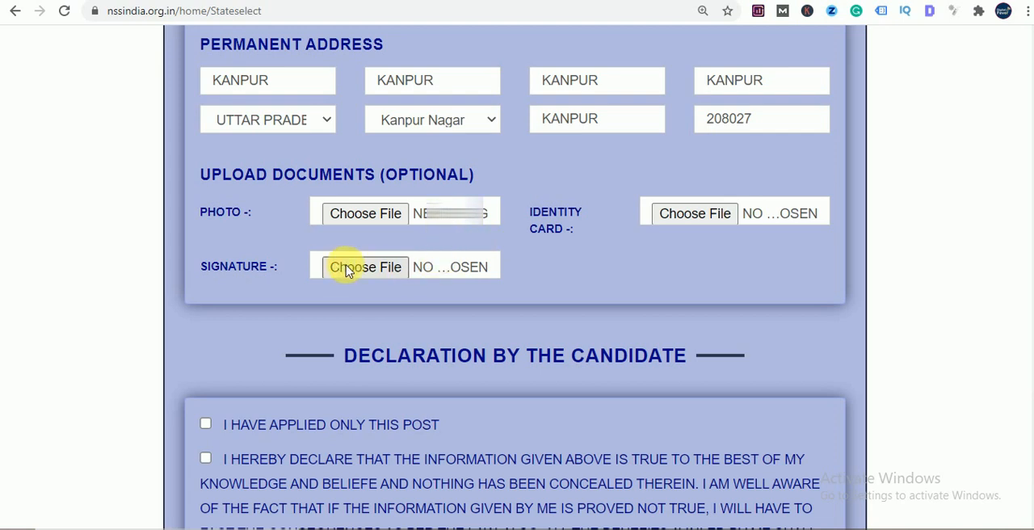
- Attach sign.jpg from the my document folder as the applicant's signature
scroll(323, 242, "down", 1)
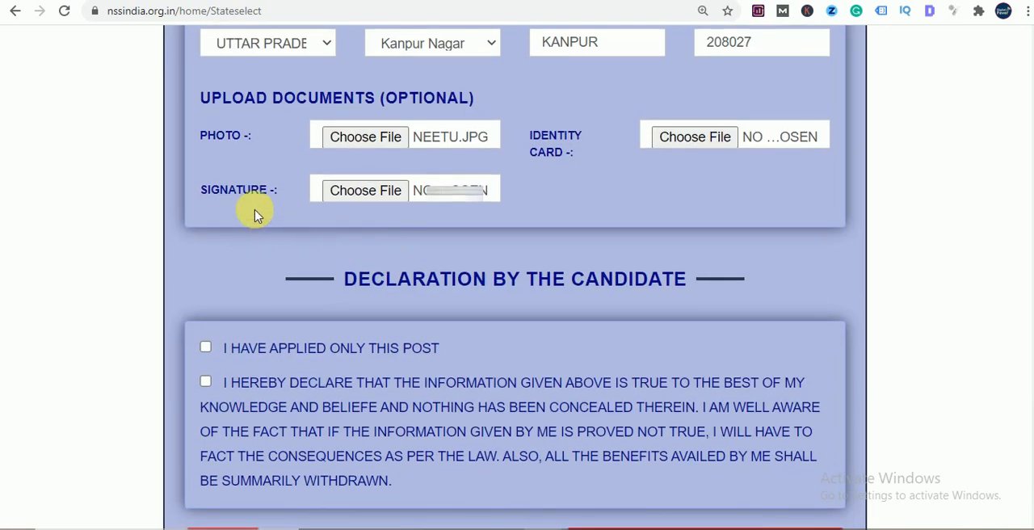
left_click(359, 191)
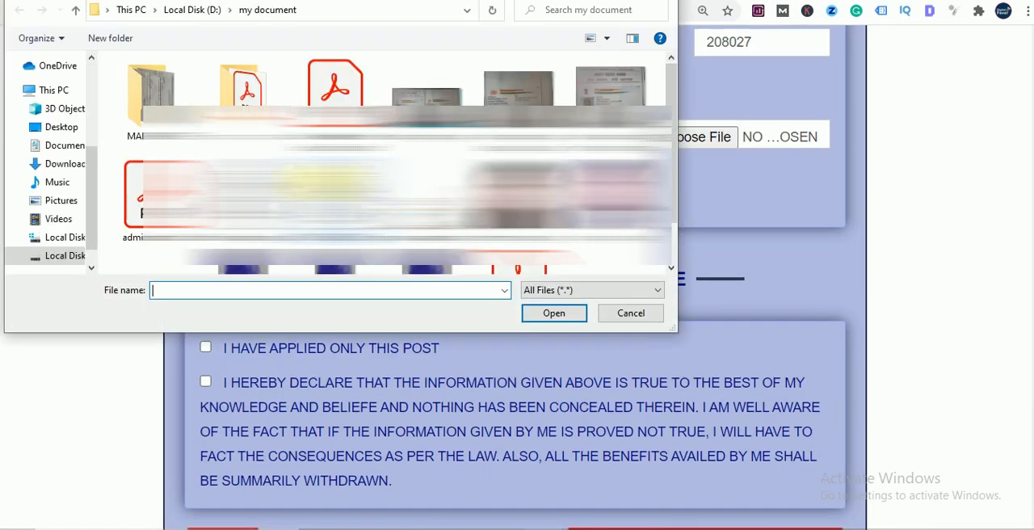
double_click(162, 234)
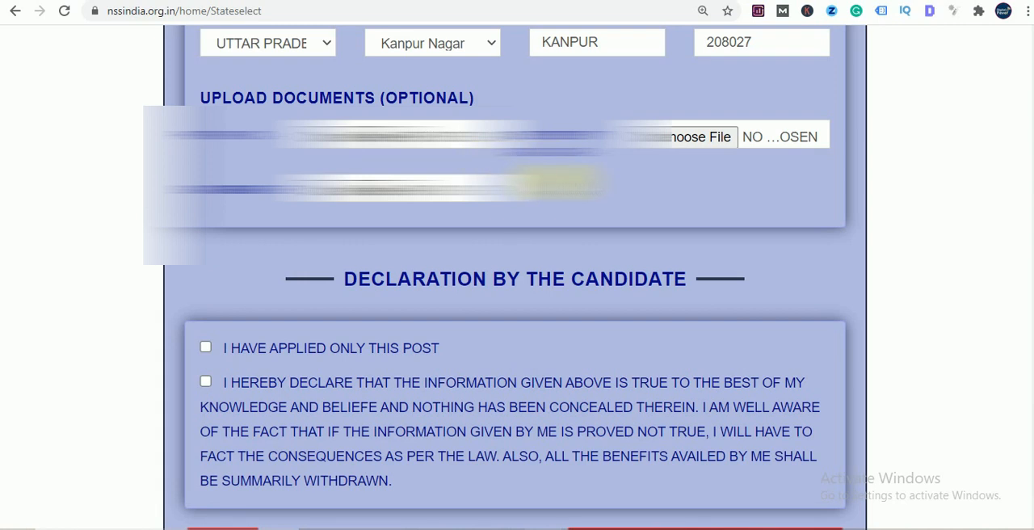
- Attach the applicant's identity card JPG from the my document folder to the identity card upload
scroll(557, 186, "up", 1)
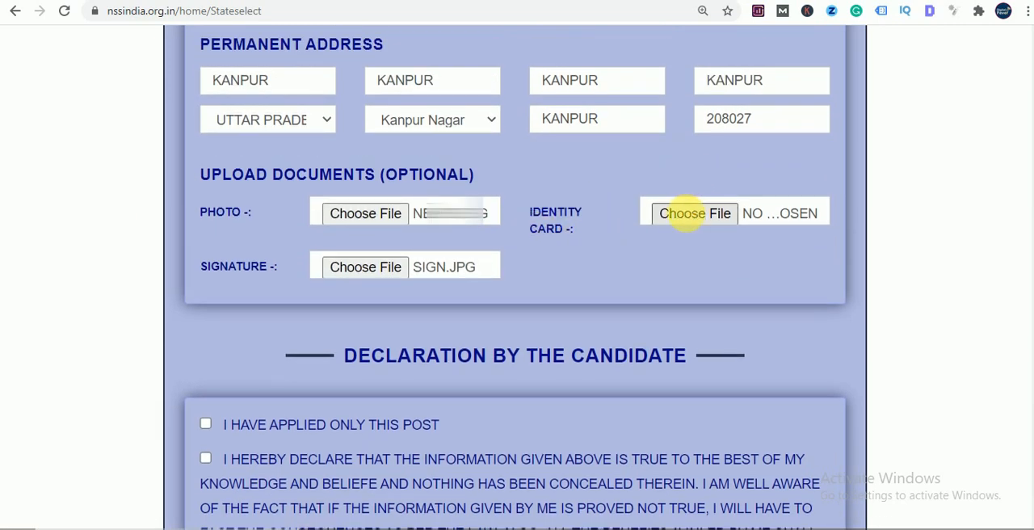
left_click(685, 214)
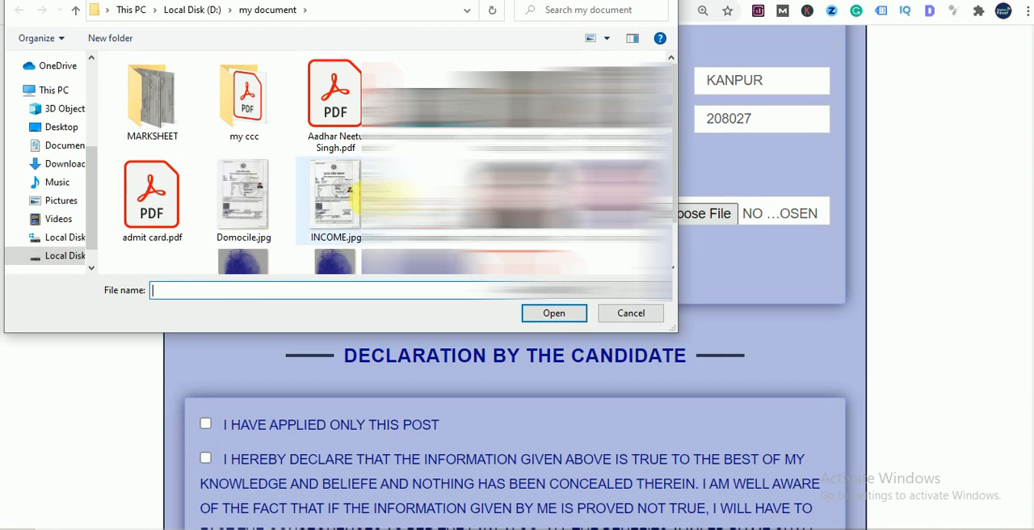
scroll(517, 202, "down", 1)
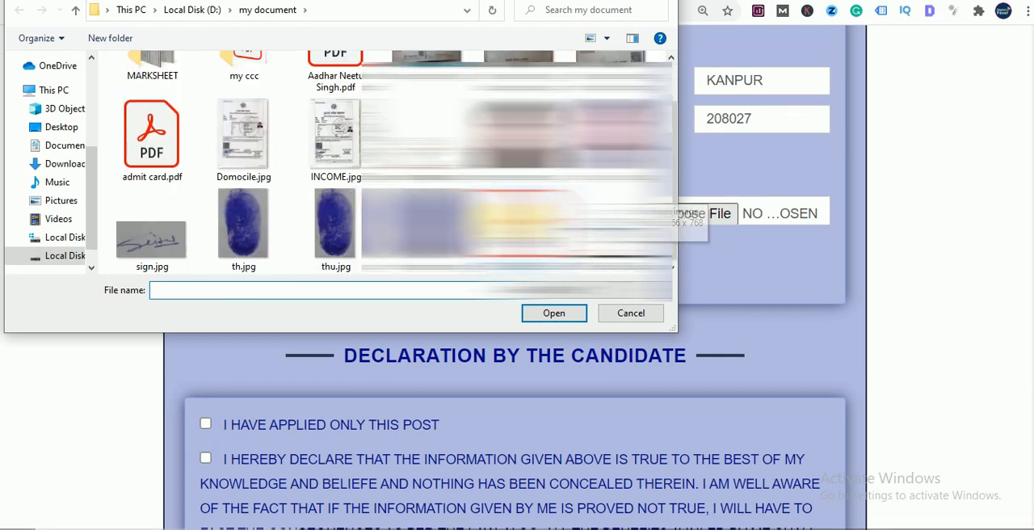
double_click(517, 219)
- Accept both candidate declarations: having applied only for this post and the truthfulness of the given information
scroll(674, 254, "down", 1)
scroll(652, 249, "up", 3)
scroll(626, 231, "down", 1)
scroll(626, 232, "down", 1)
scroll(622, 223, "down", 2)
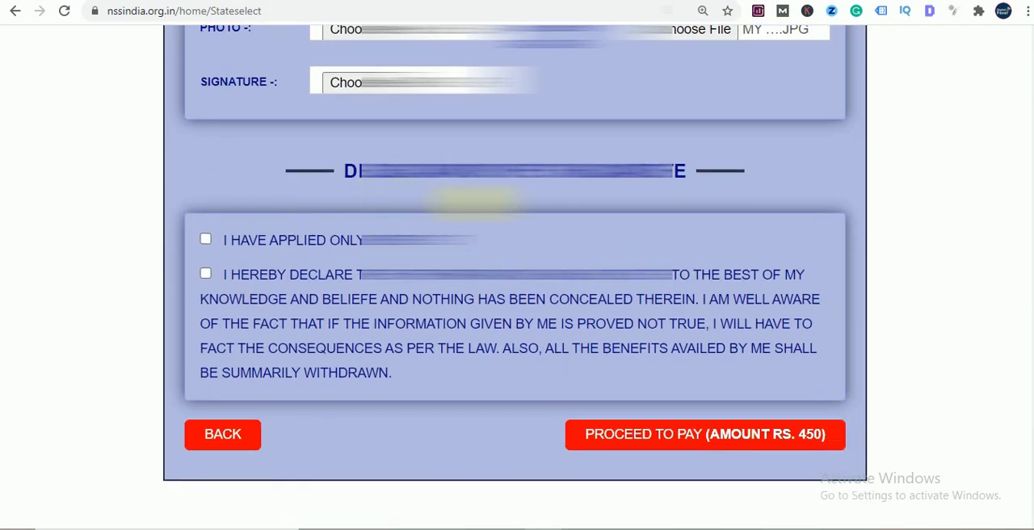
left_click(206, 240)
left_click(205, 273)
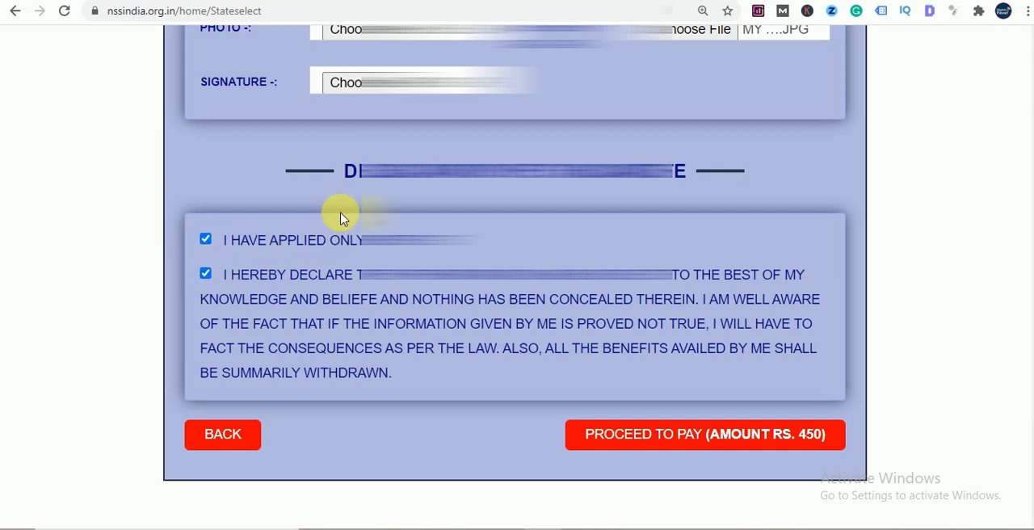
- Review the filled-in form from the declarations back up through the address, qualification and personal details
scroll(339, 218, "up", 1)
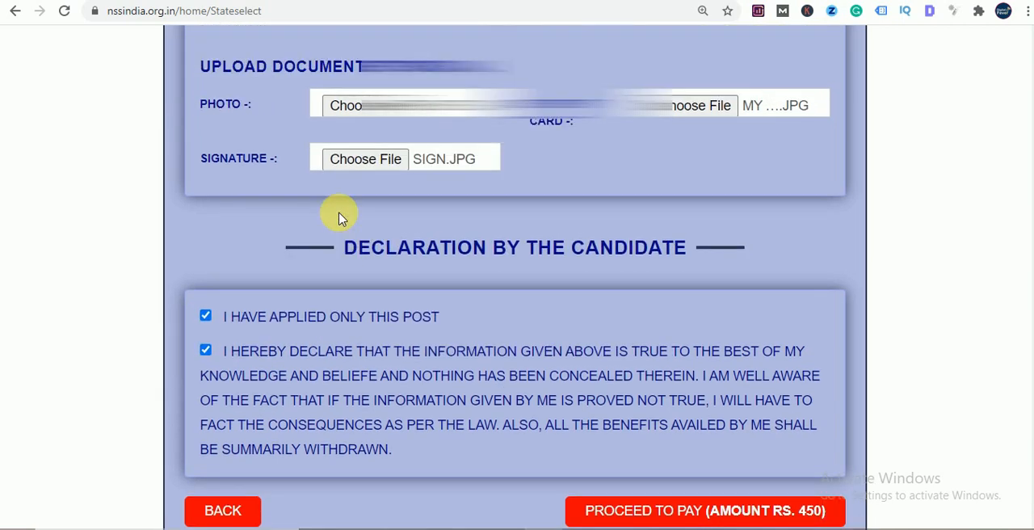
scroll(381, 239, "down", 1)
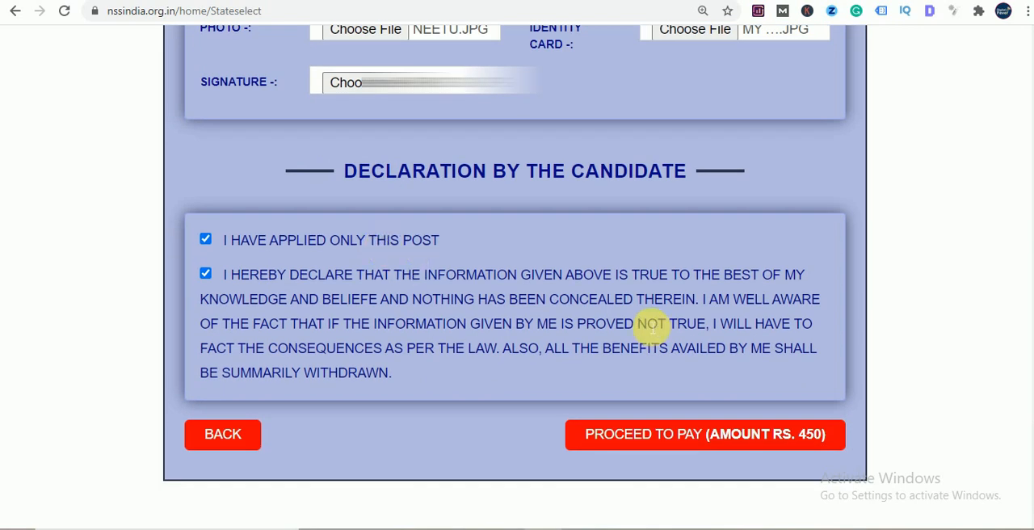
scroll(643, 326, "up", 1)
scroll(642, 326, "up", 9)
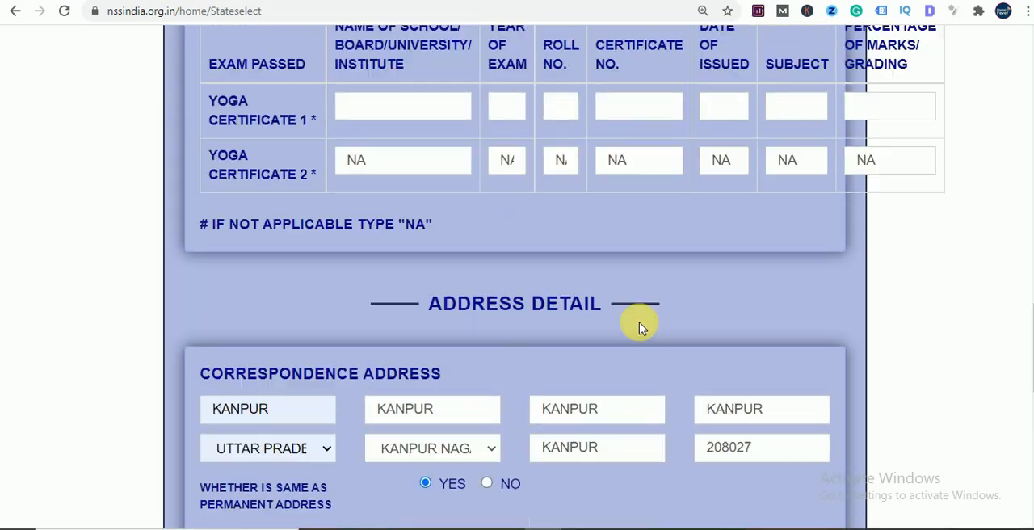
scroll(638, 327, "up", 6)
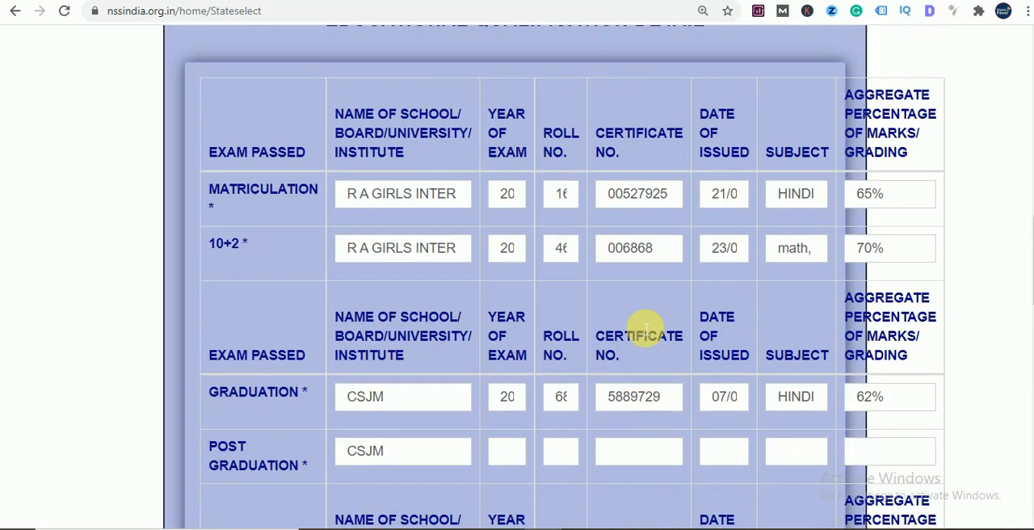
scroll(630, 324, "up", 5)
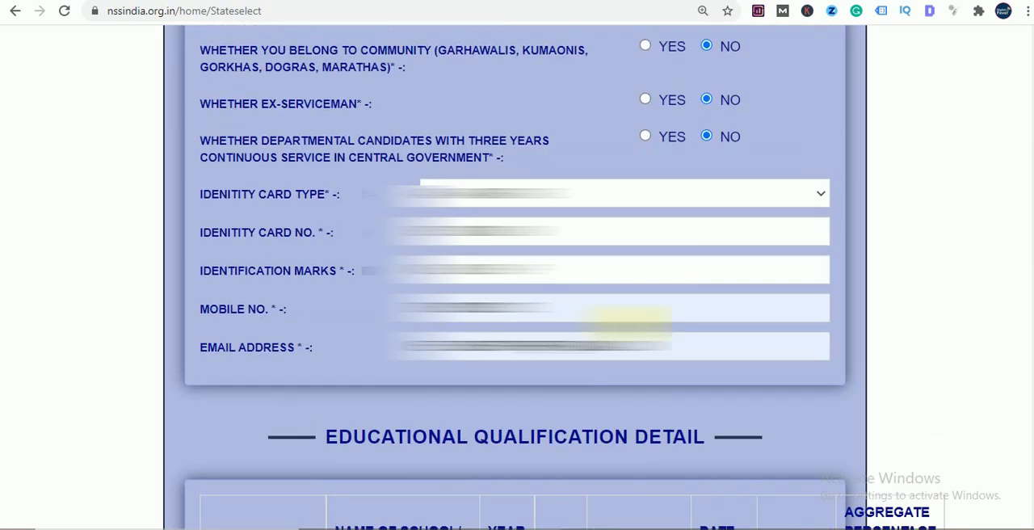
scroll(626, 323, "up", 4)
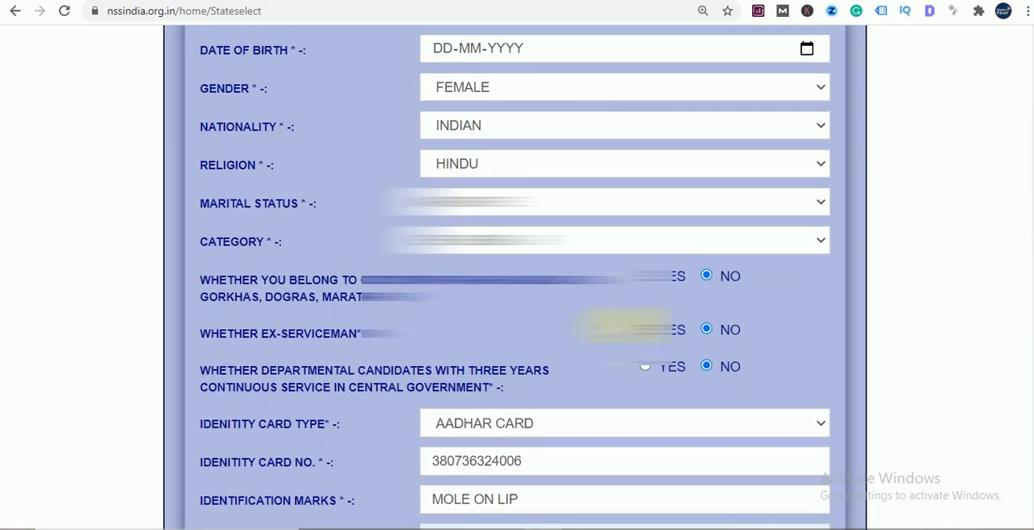
scroll(621, 323, "up", 3)
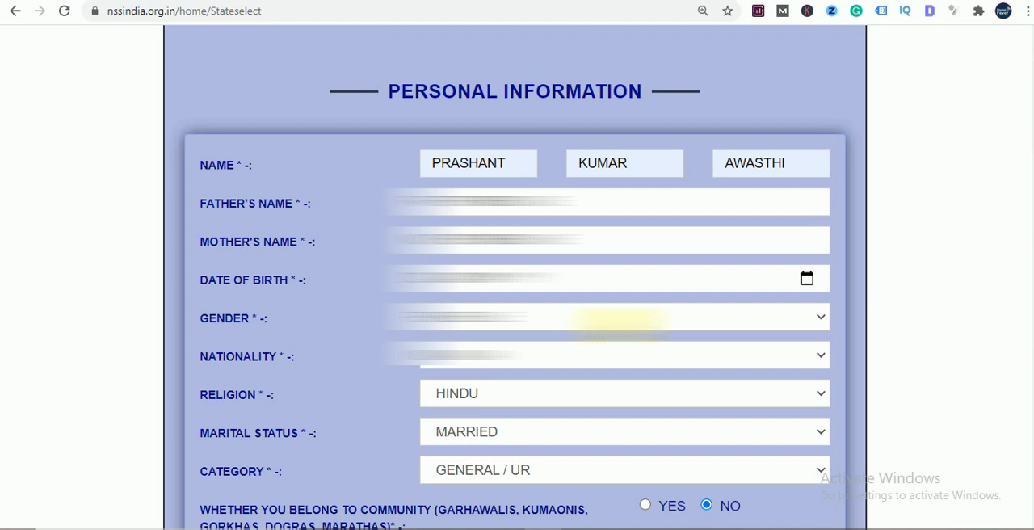
- Replace the applicant's first and last name in the personal information and clear the middle name
scroll(598, 325, "down", 5)
scroll(580, 327, "up", 5)
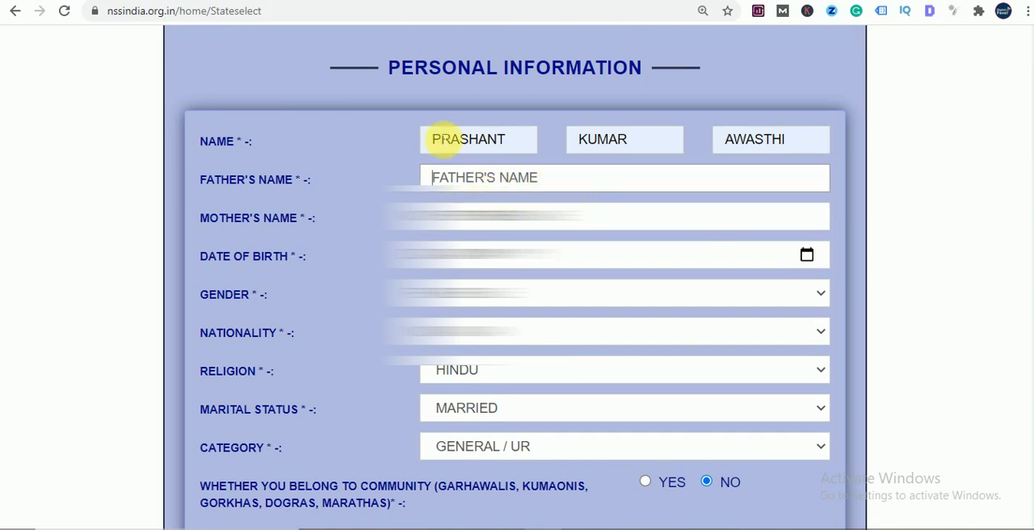
left_click(483, 139)
double_click(527, 143)
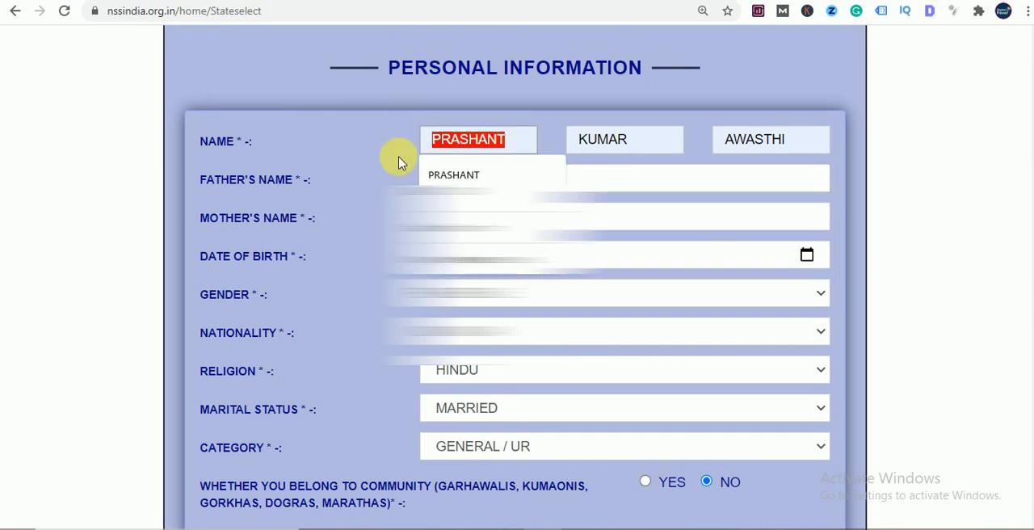
type("NEETU")
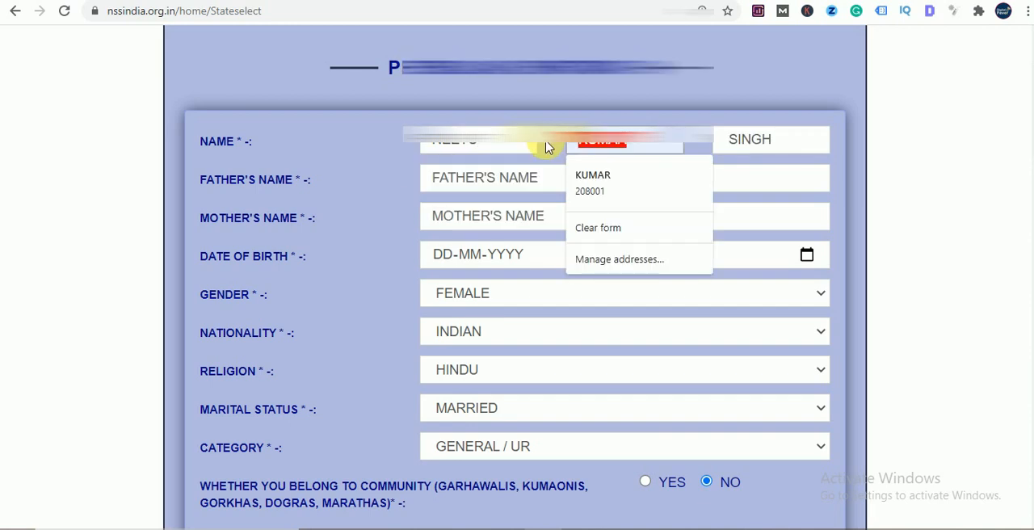
key("BackSpace")
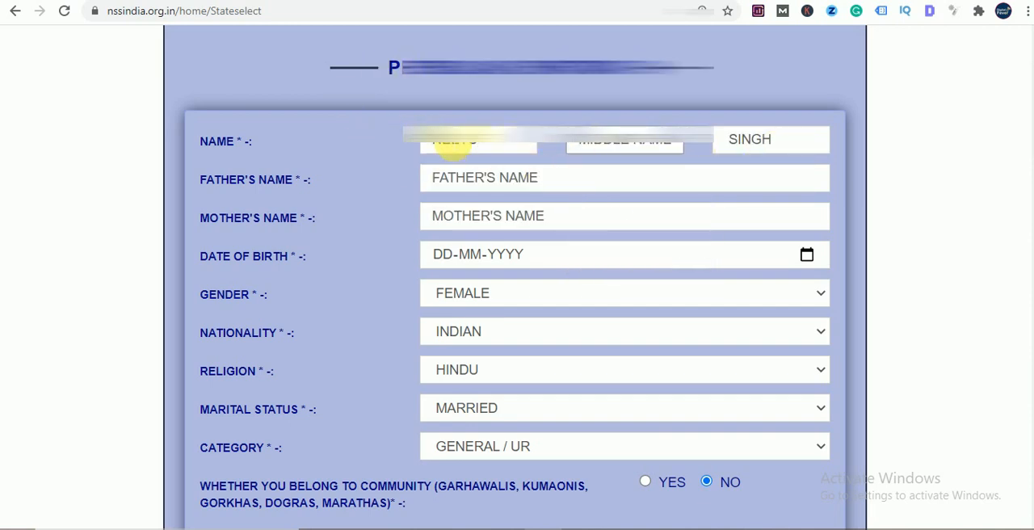
- Check the personal information section for entries that are still missing, from the name to the contact details
scroll(541, 201, "up", 1)
scroll(559, 204, "up", 1)
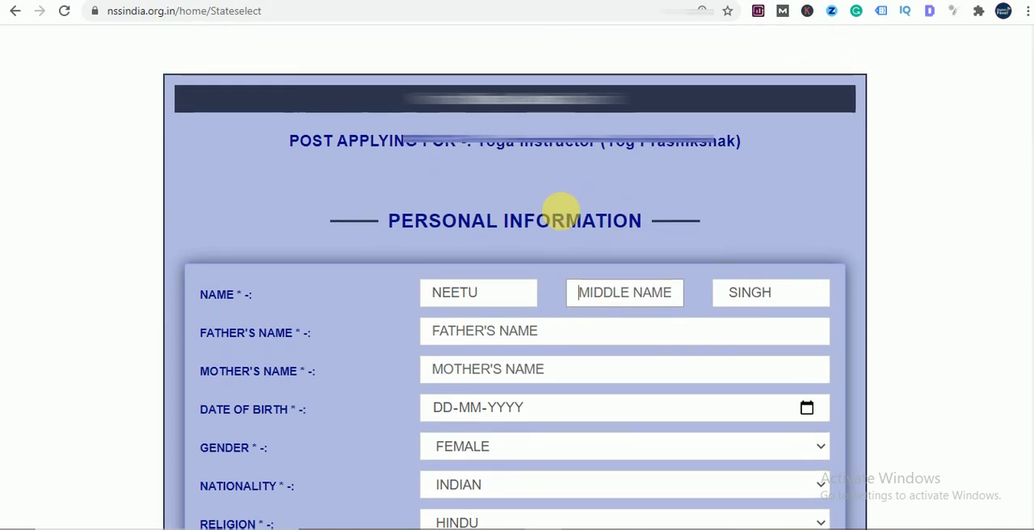
scroll(559, 218, "down", 3)
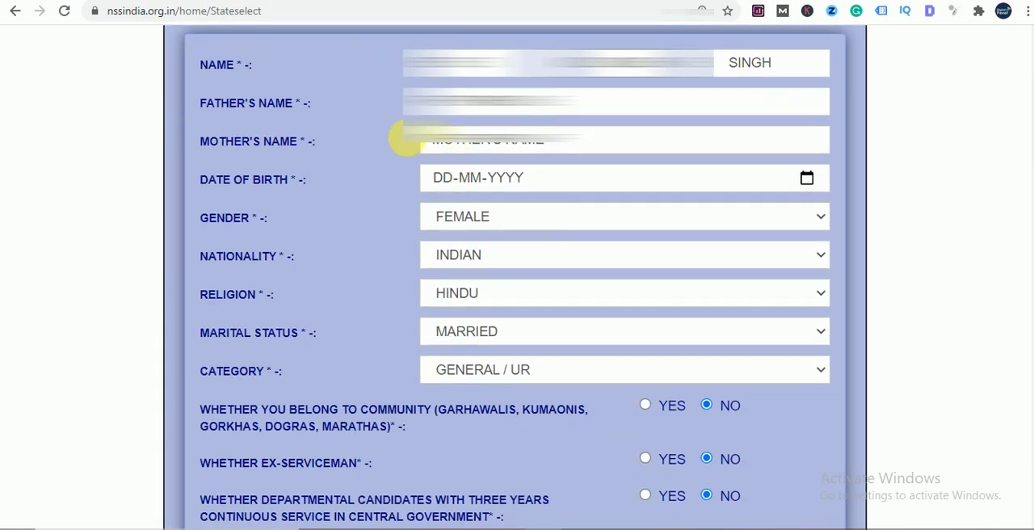
scroll(656, 208, "down", 1)
scroll(656, 208, "up", 1)
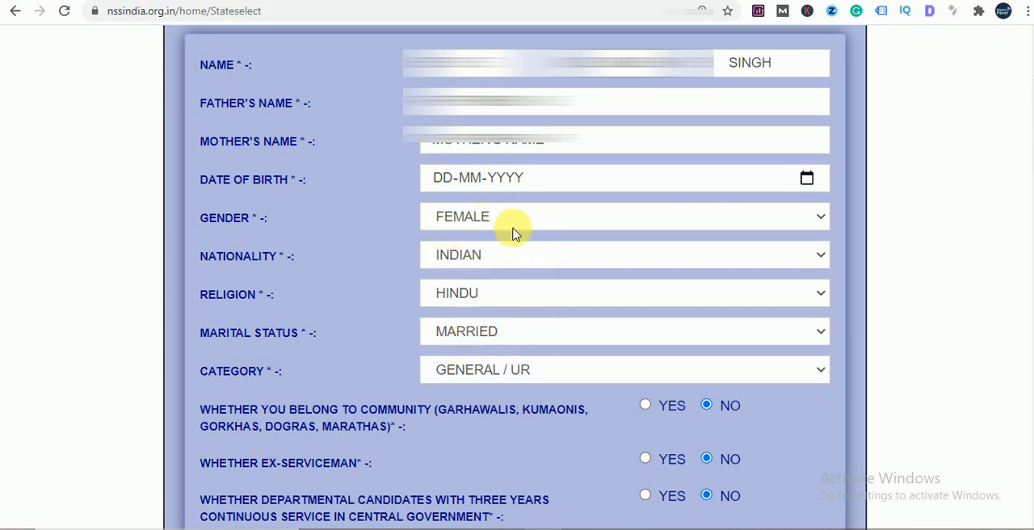
scroll(520, 352, "down", 2)
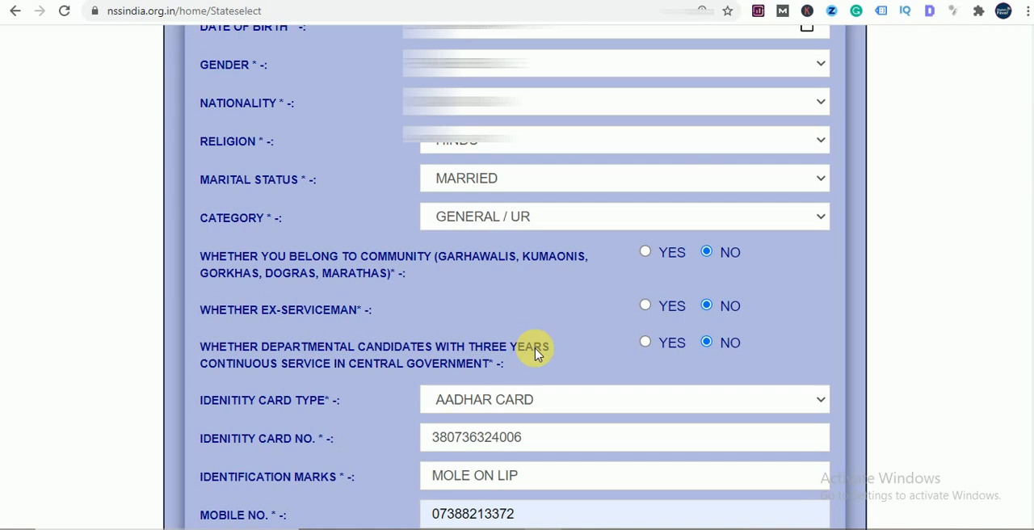
scroll(520, 350, "down", 1)
scroll(517, 345, "up", 5)
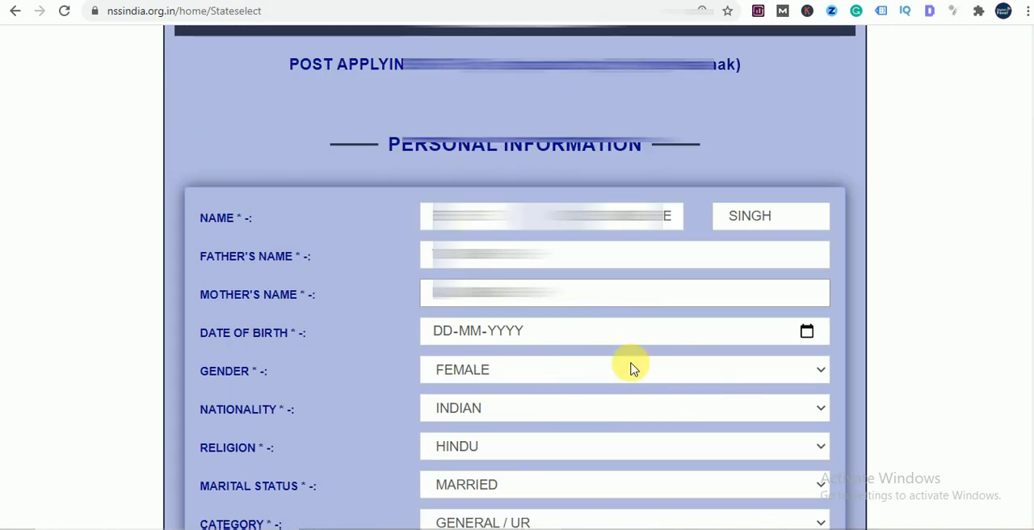
- Try to enter the applicant's date of birth in the personal information
left_click(805, 331)
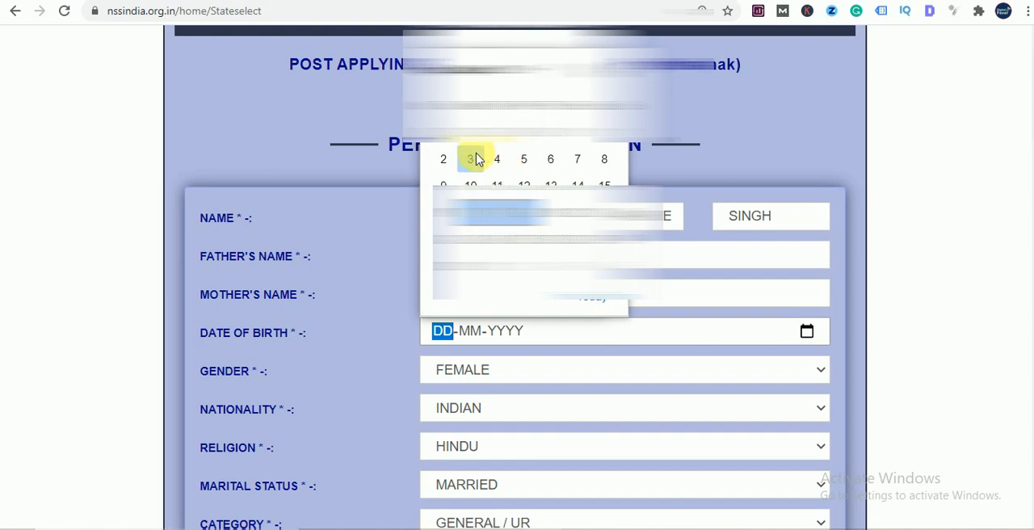
left_click(470, 160)
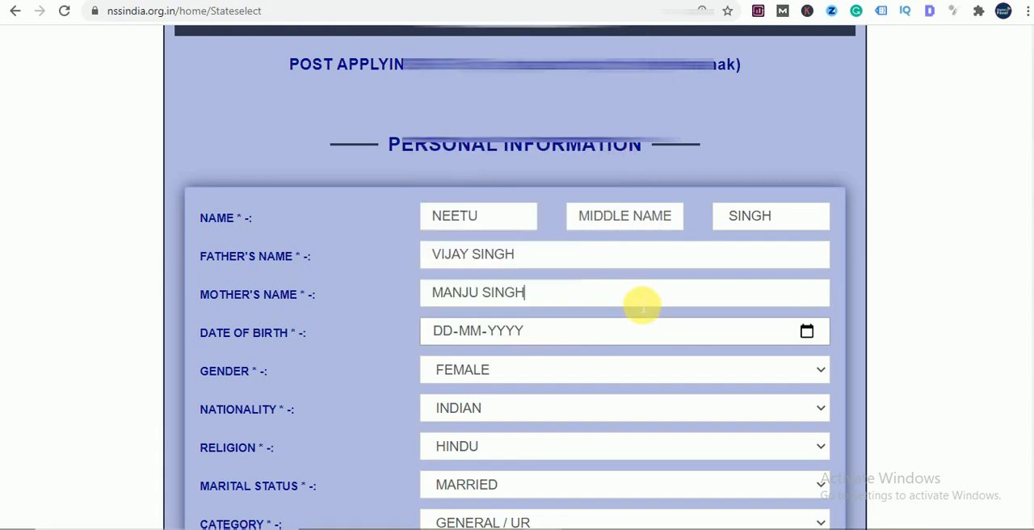
left_click(442, 333)
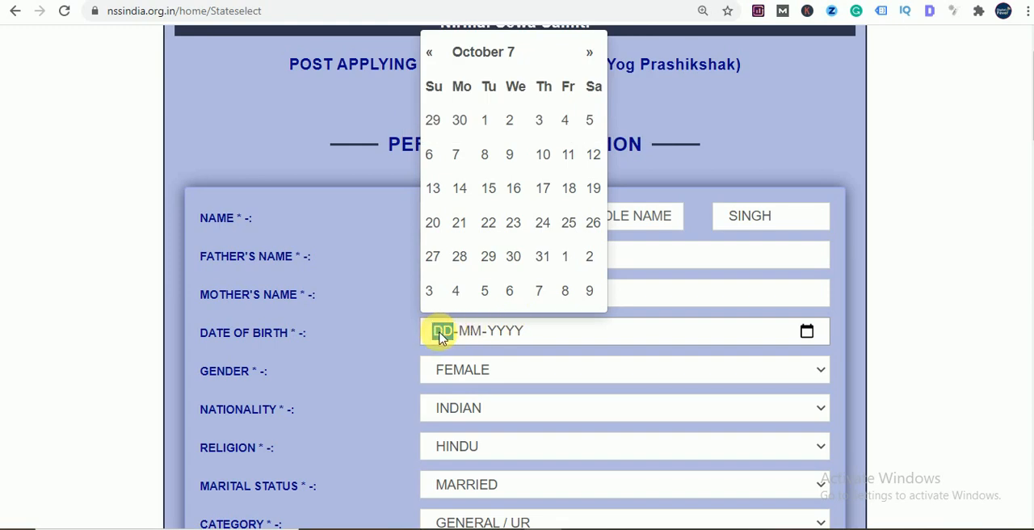
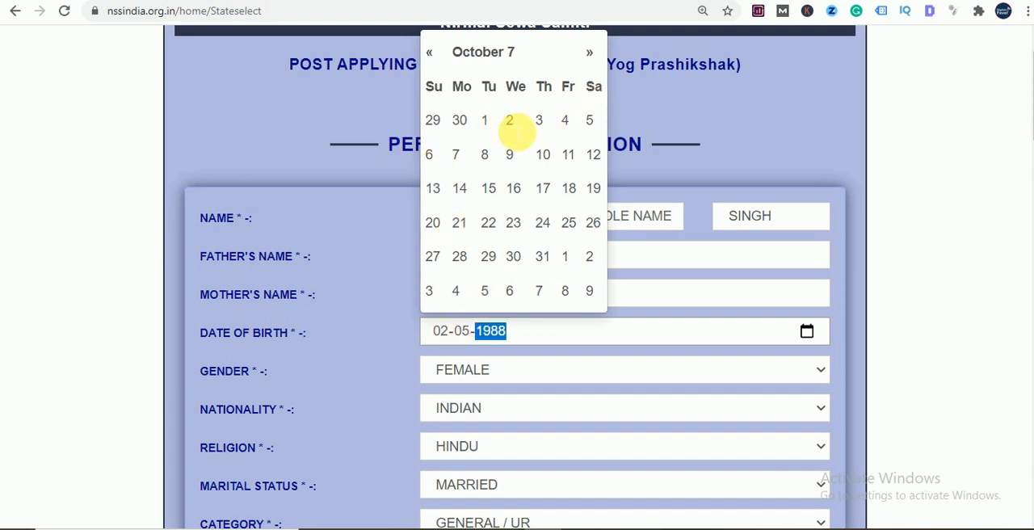
left_click(808, 335)
left_click(807, 333)
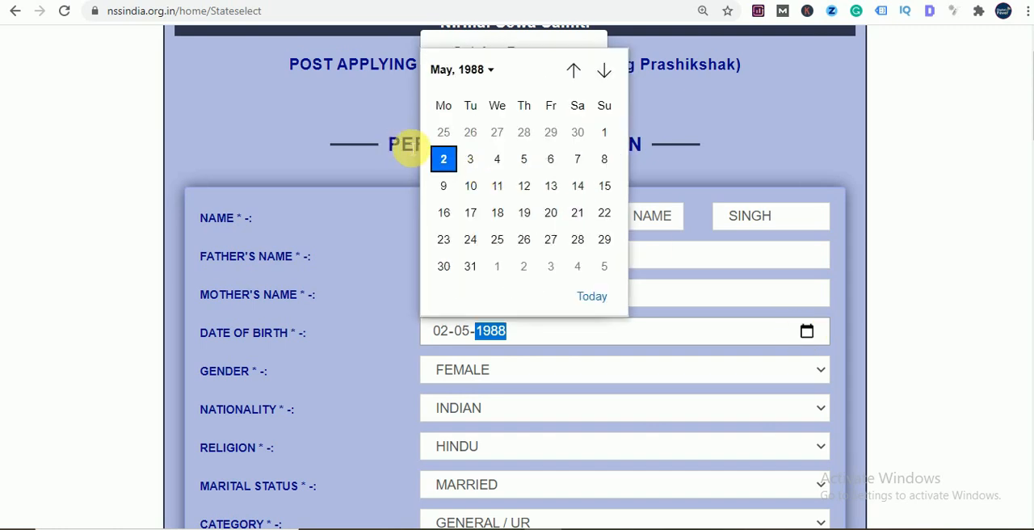
left_click(449, 161)
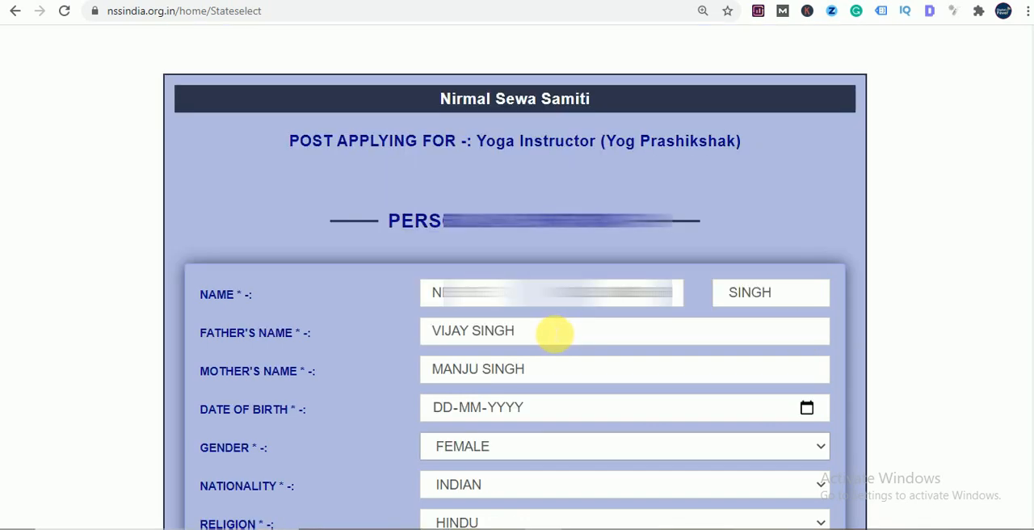
- Try to enter the applicant's full date of birth directly in the date field of the personal information
scroll(554, 335, "down", 1)
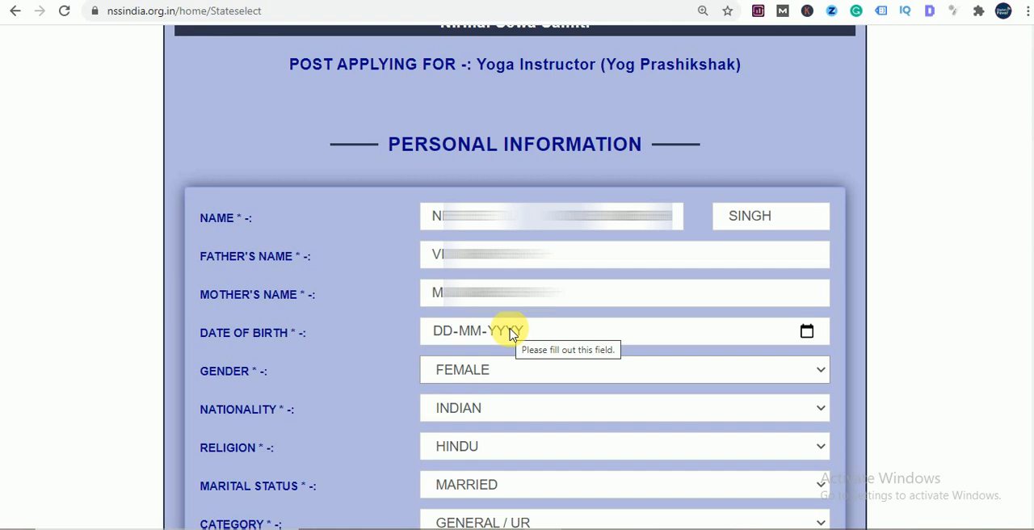
left_click(543, 332)
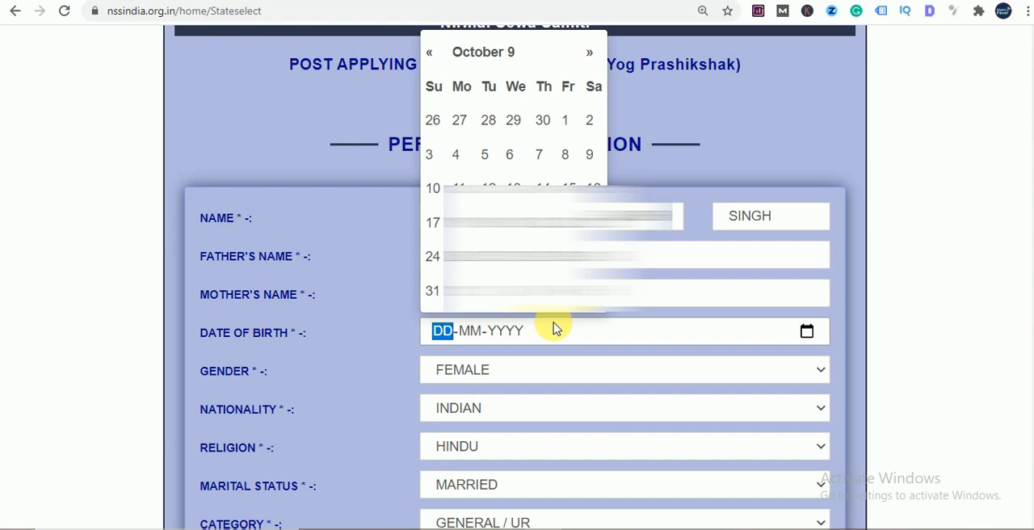
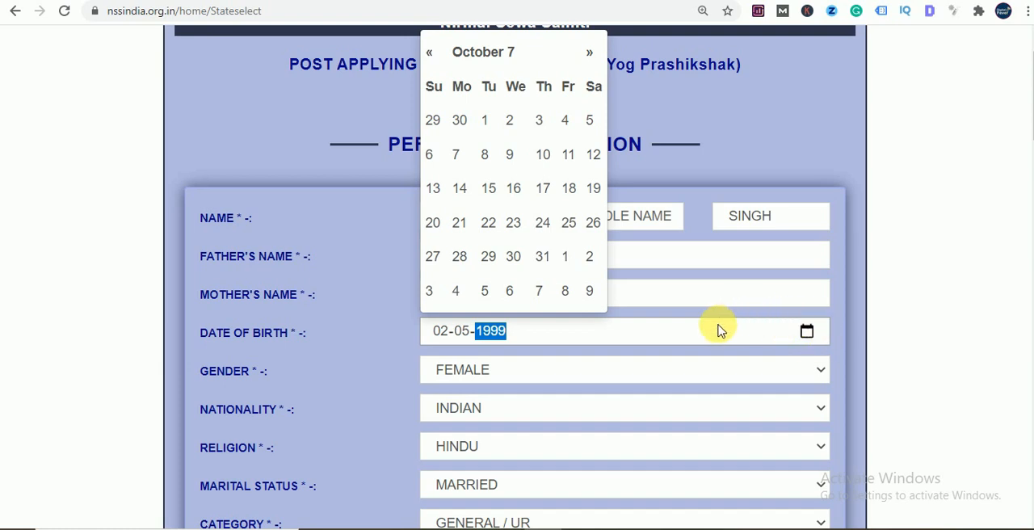
- Try to choose the applicant's date of birth from the date field's calendar
left_click(806, 334)
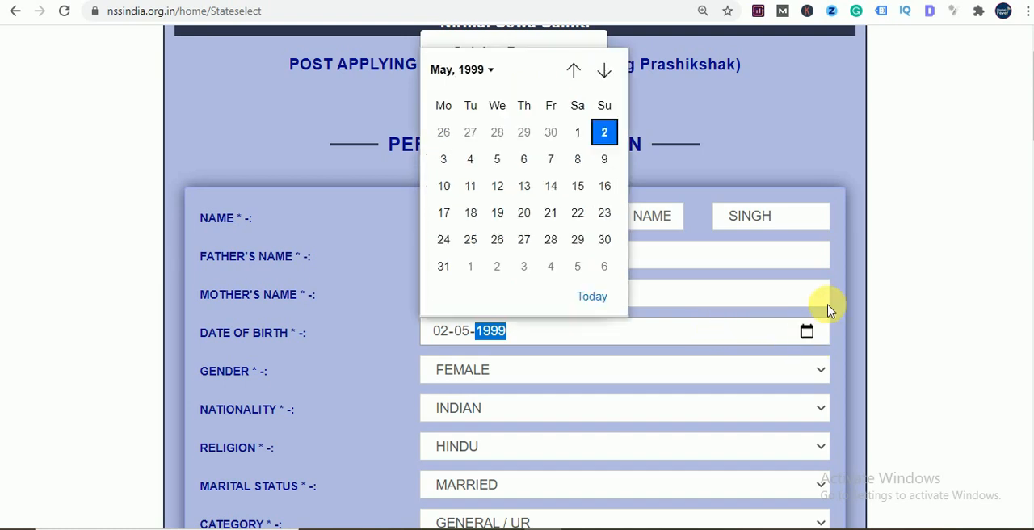
left_click(606, 132)
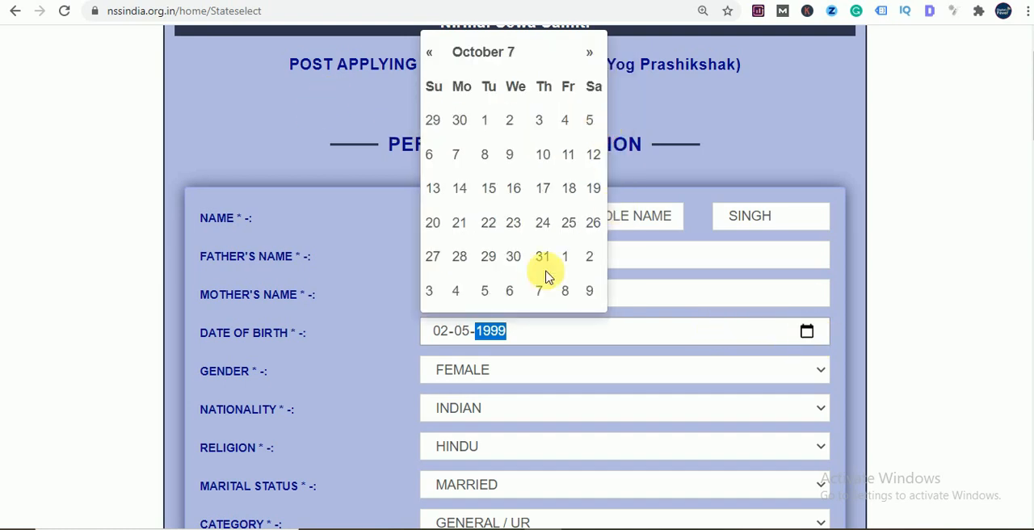
left_click(807, 332)
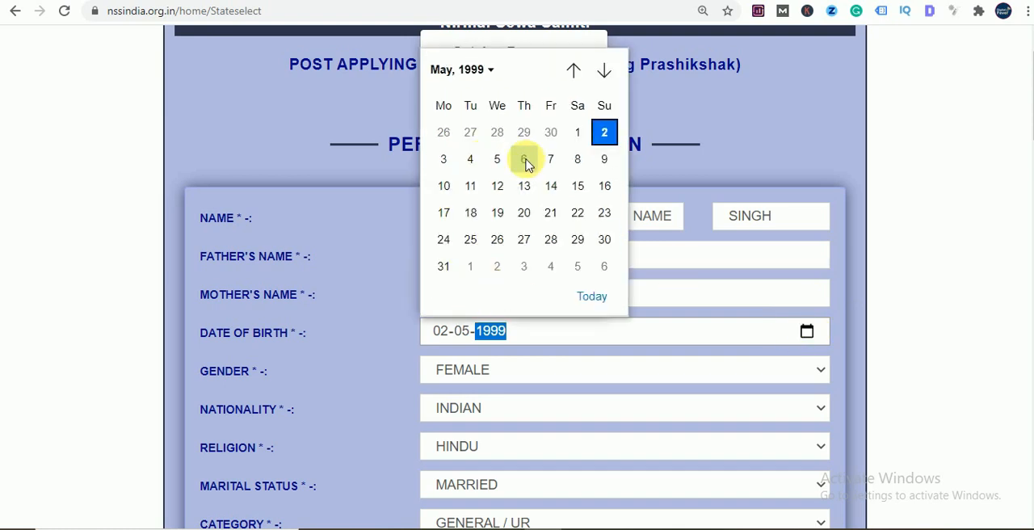
left_click(500, 164)
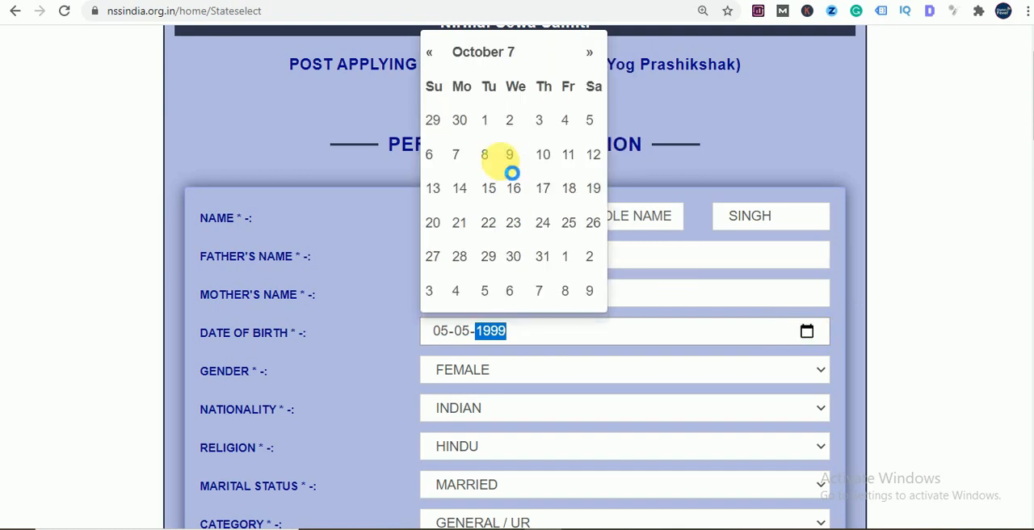
left_click(805, 332)
left_click(613, 327)
left_click(671, 314)
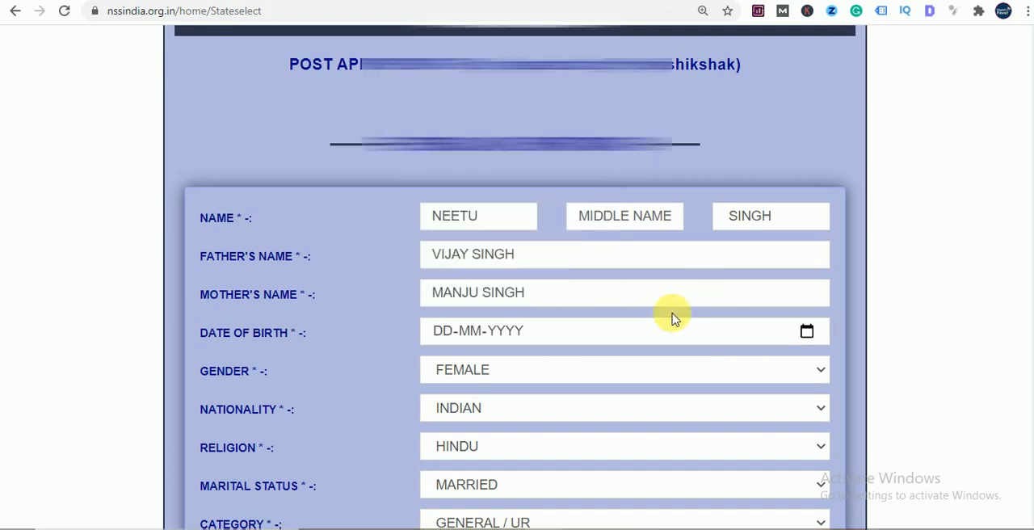
left_click(613, 337)
left_click(811, 114)
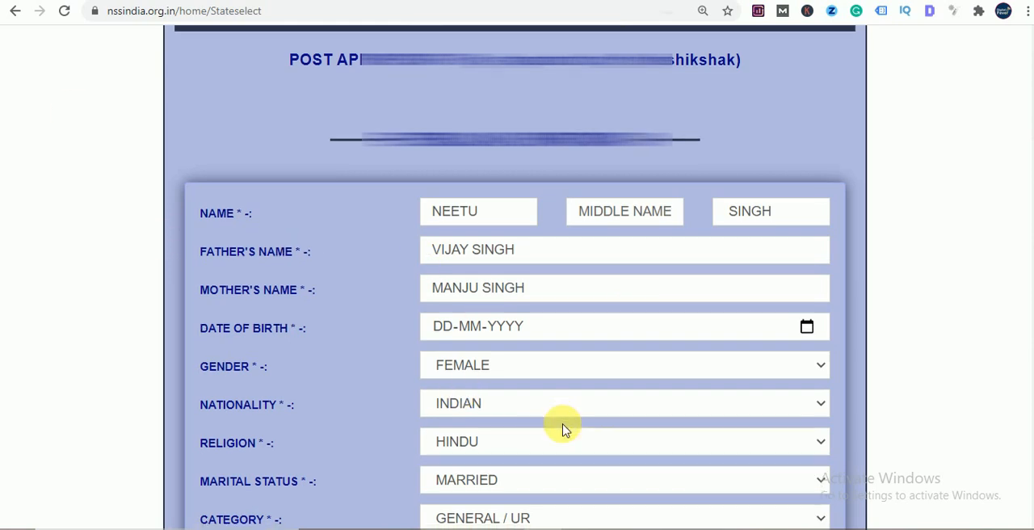
- Try to proceed to the Rs. 450 payment from the end of the application form
scroll(561, 427, "down", 13)
scroll(557, 428, "down", 12)
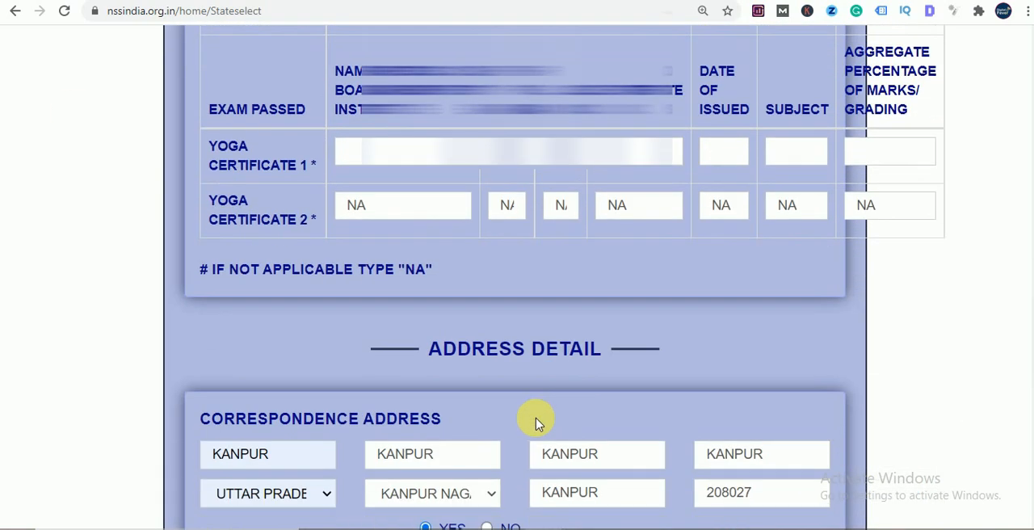
scroll(501, 418, "down", 1)
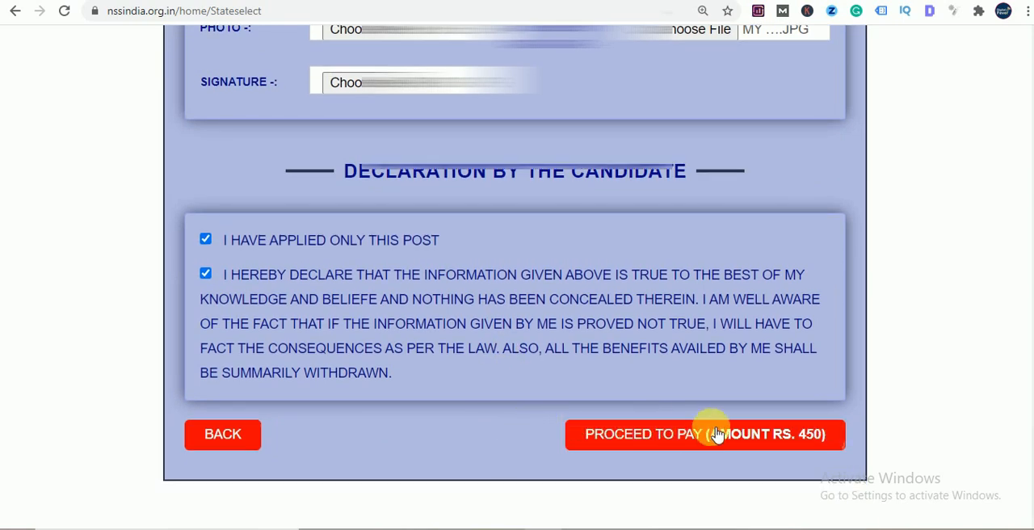
left_click(658, 447)
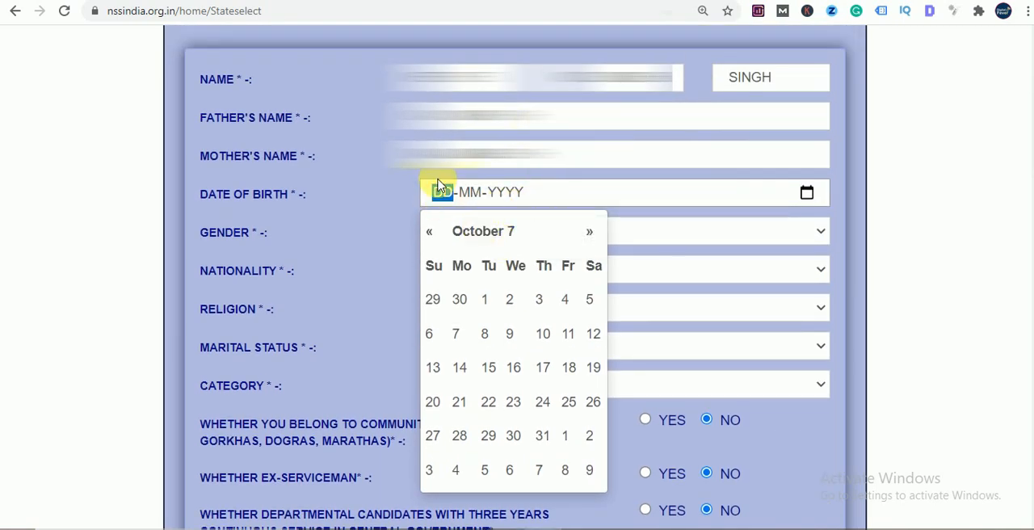
- Try to set the missing date of birth from the pop-up month calendar, moving it forward a month
left_click(515, 306)
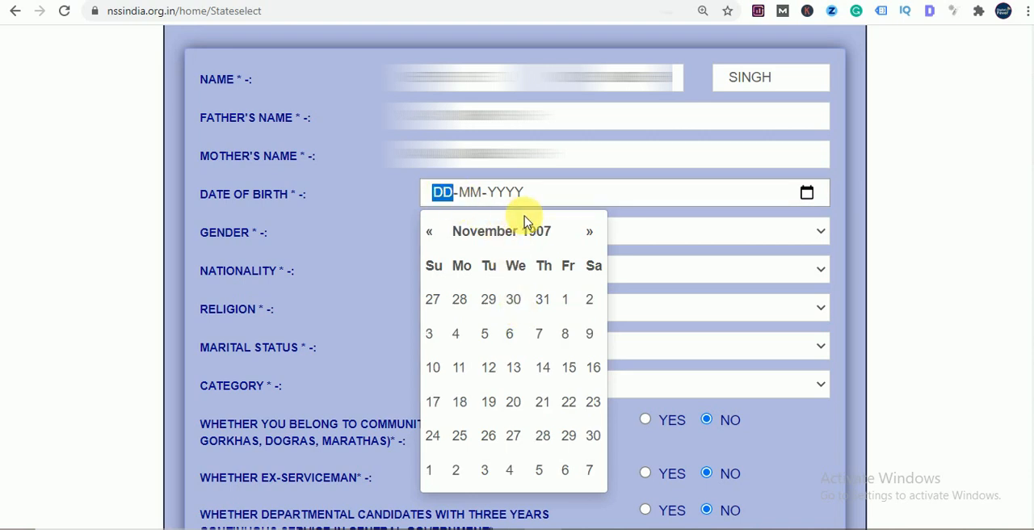
left_click(589, 231)
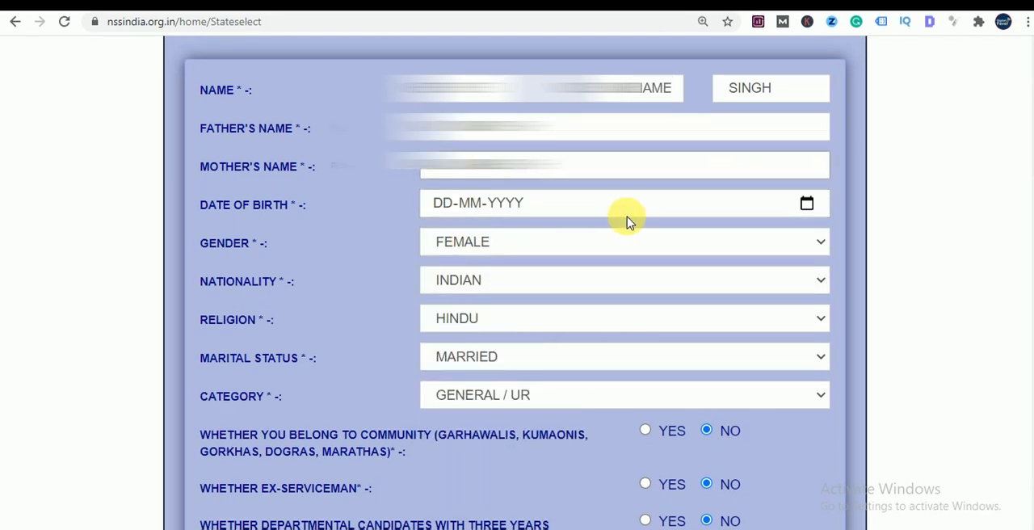
left_click(537, 202)
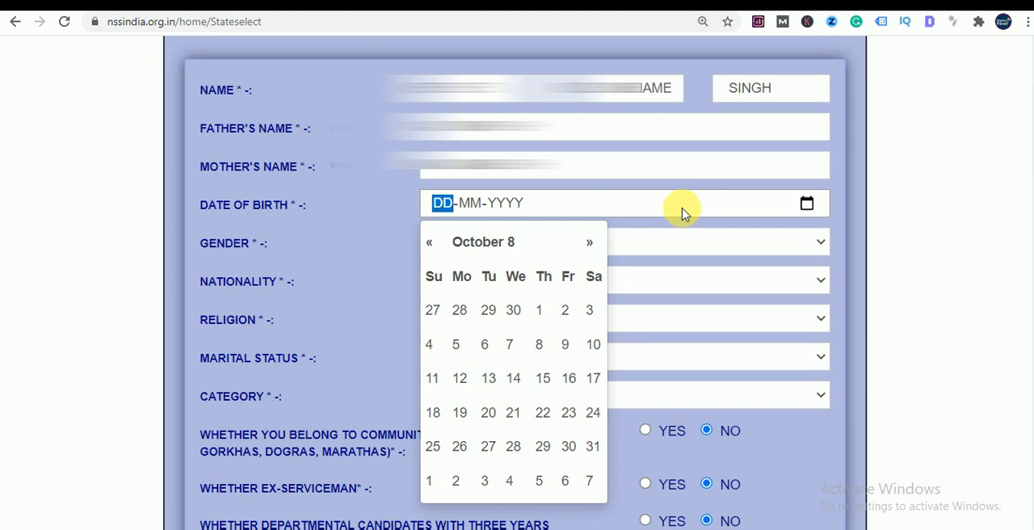
left_click(908, 247)
left_click(618, 204)
- Retry proceeding to the Rs. 450 payment below the candidate's declarations
scroll(823, 247, "down", 4)
scroll(803, 241, "up", 3)
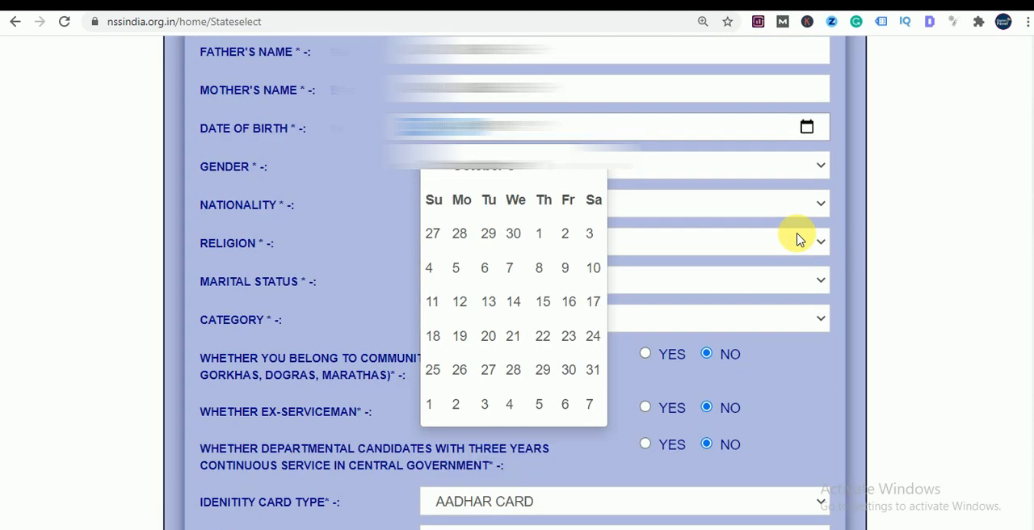
scroll(598, 307, "down", 3)
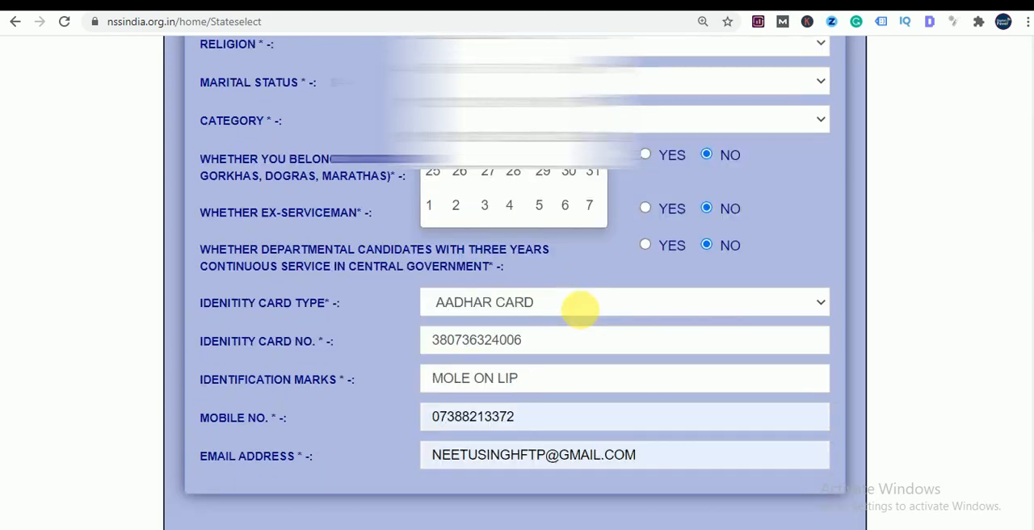
scroll(580, 309, "down", 20)
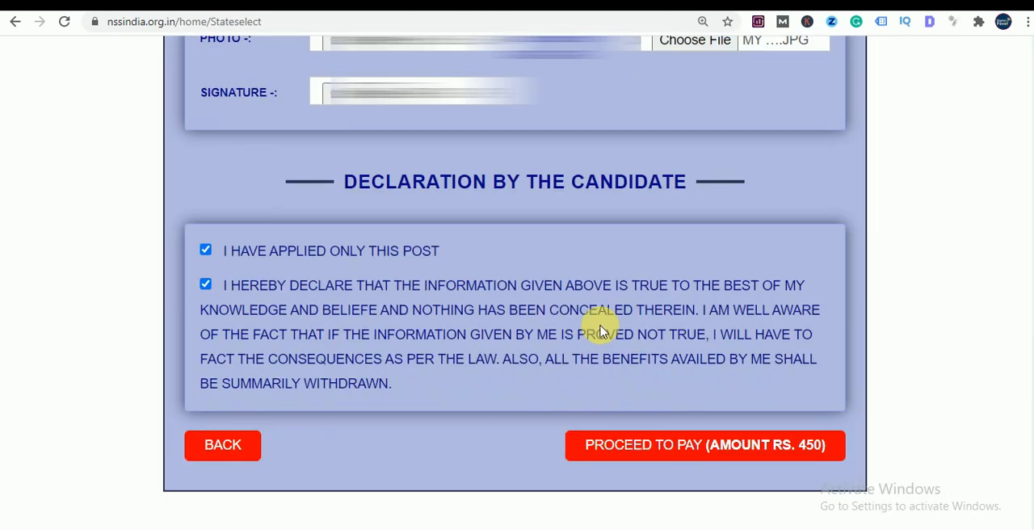
left_click(663, 452)
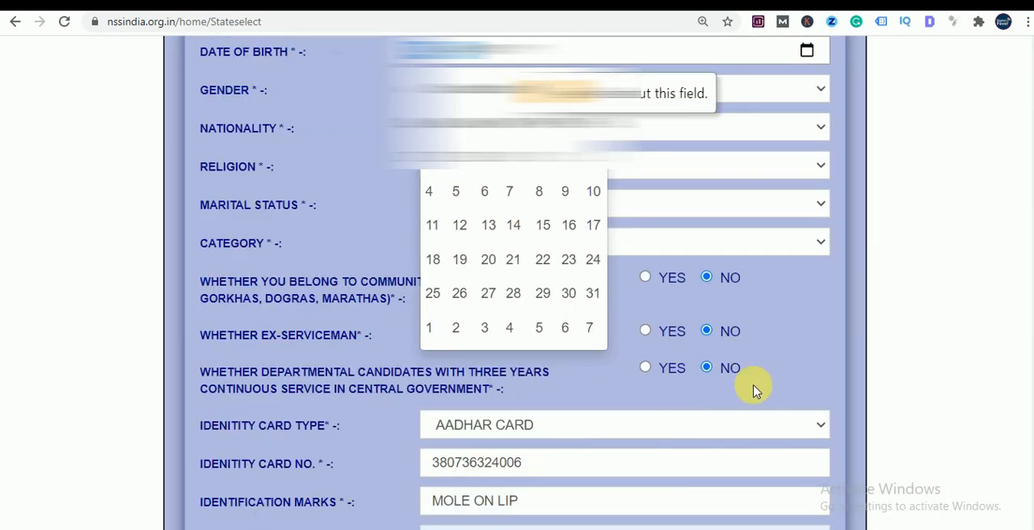
scroll(751, 393, "down", 20)
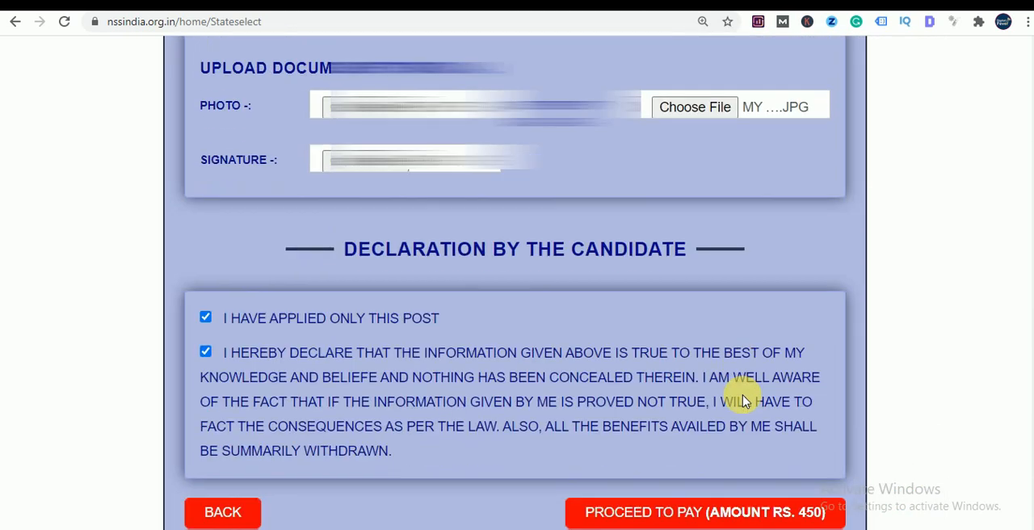
scroll(743, 402, "down", 1)
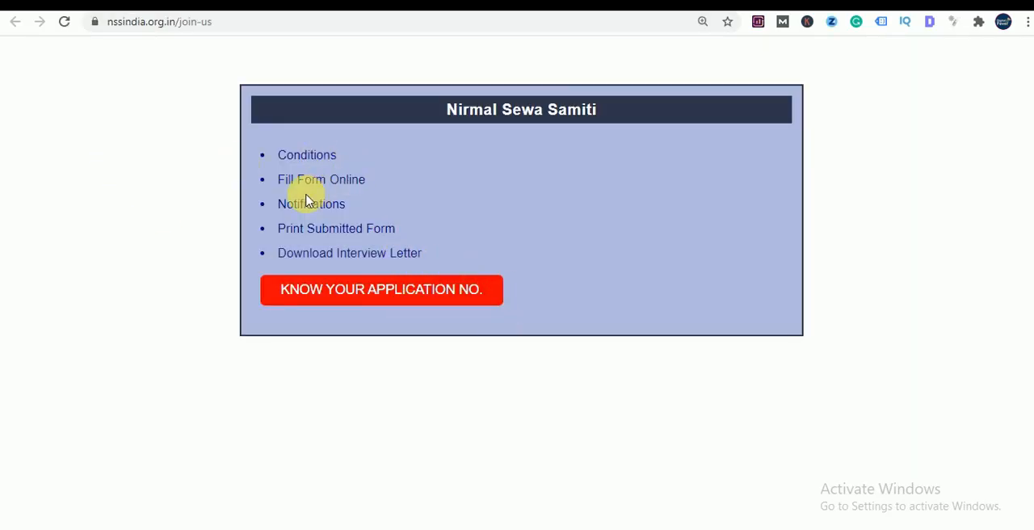
- Open the page for printing a submitted form and examine its application number and mobile number fields and submit option
left_click(323, 229)
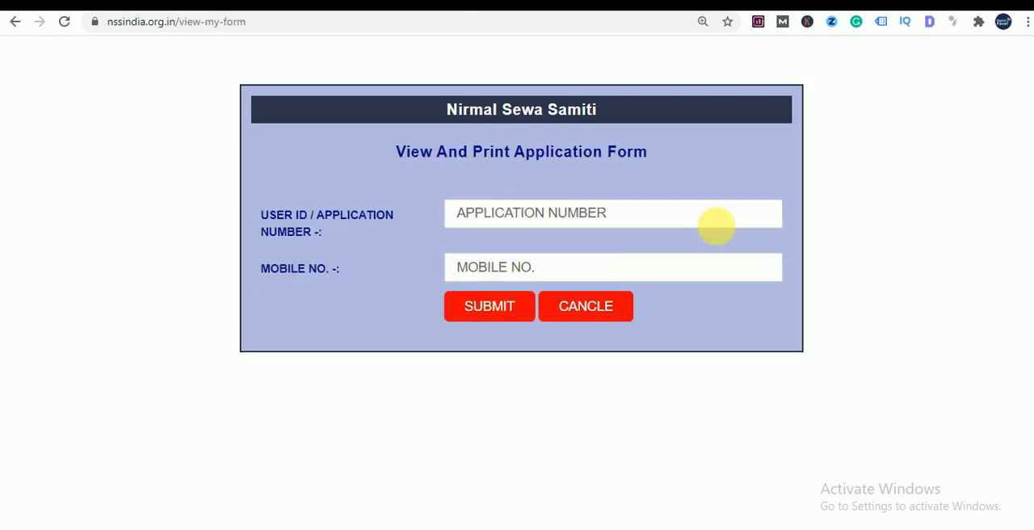
left_click(614, 224)
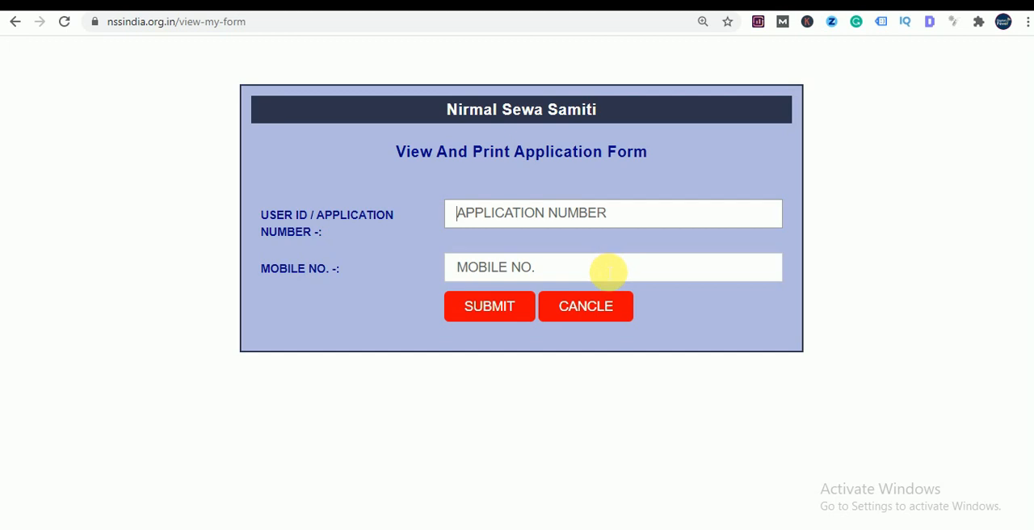
left_click(534, 278)
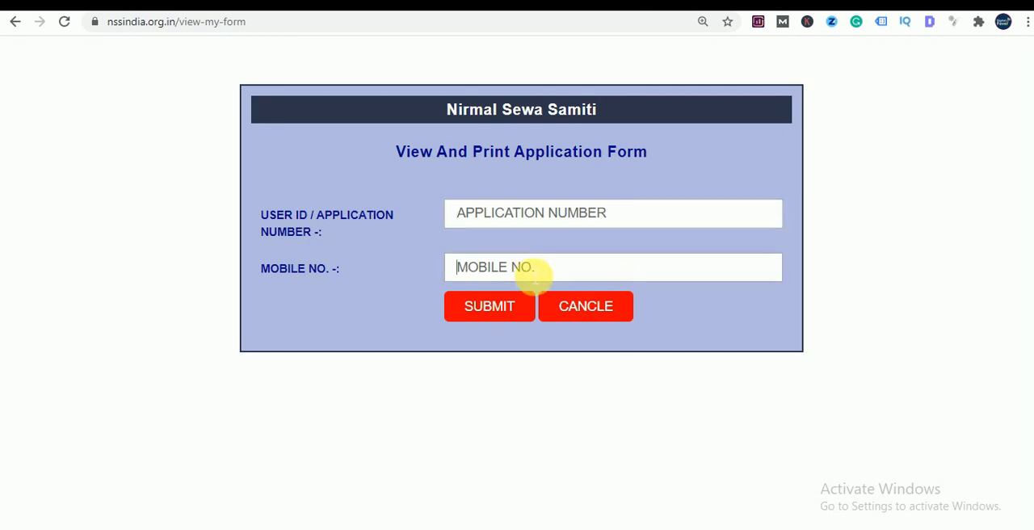
left_click(488, 307)
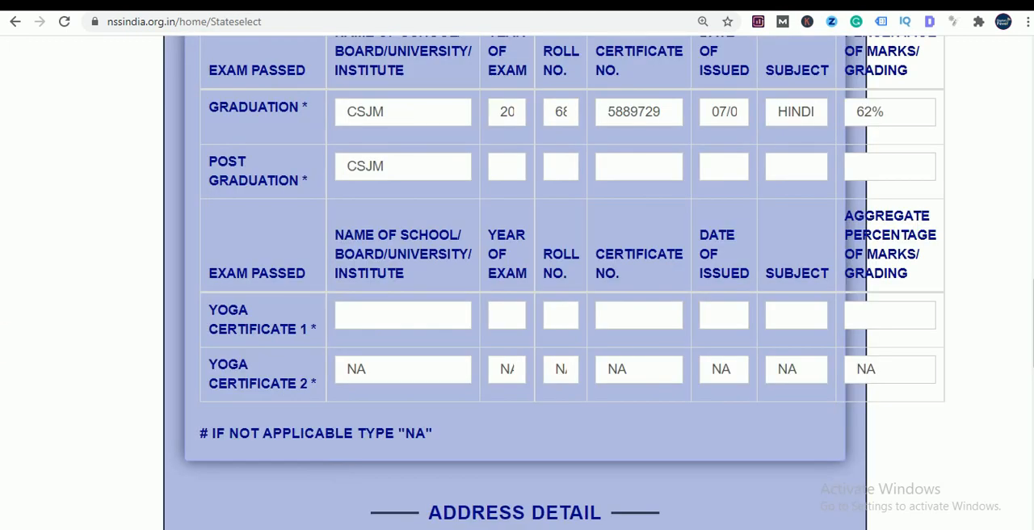
- Return to the Nirmal Sewa Samiti home page and examine its sections, including the What's New notices
left_click(47, 5)
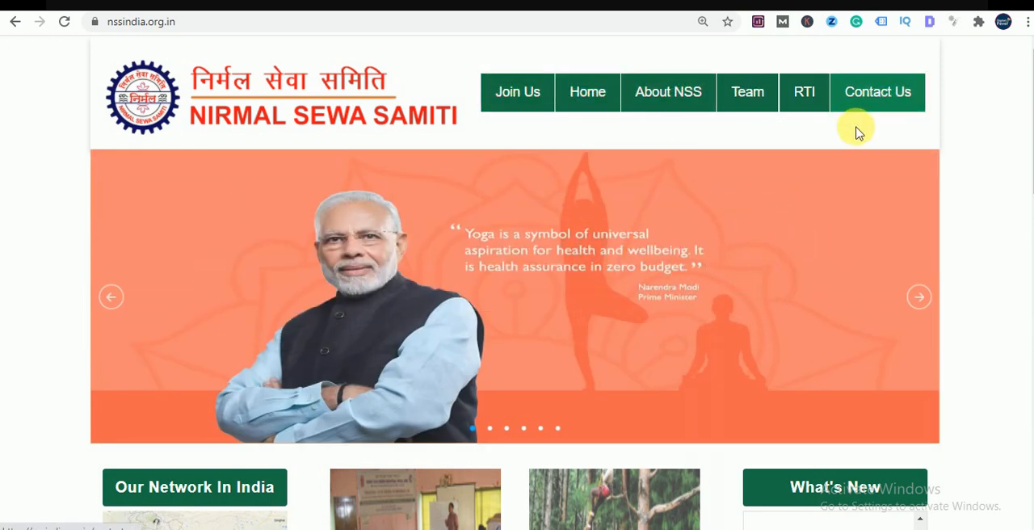
scroll(854, 131, "down", 5)
scroll(846, 138, "down", 5)
scroll(828, 135, "up", 4)
scroll(840, 157, "up", 2)
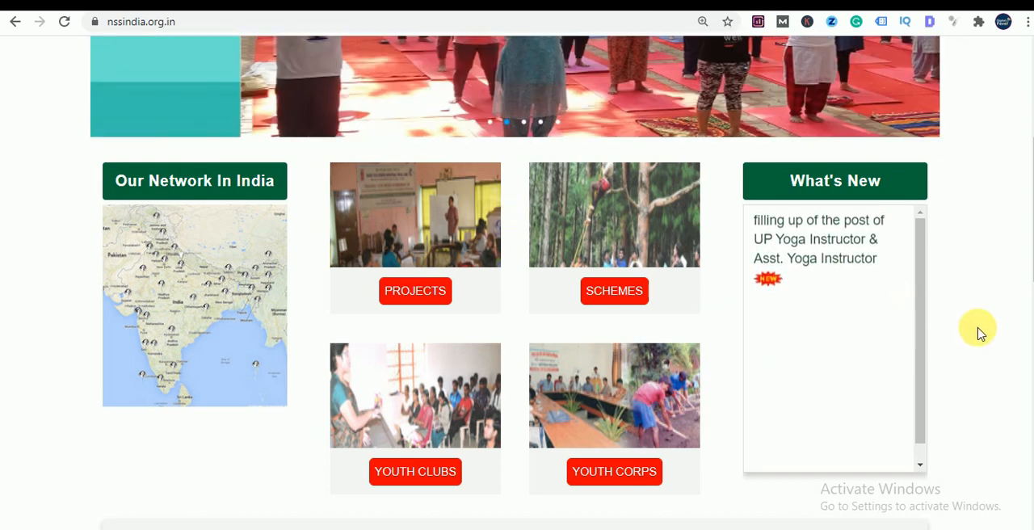
scroll(973, 329, "up", 2)
scroll(969, 332, "up", 2)
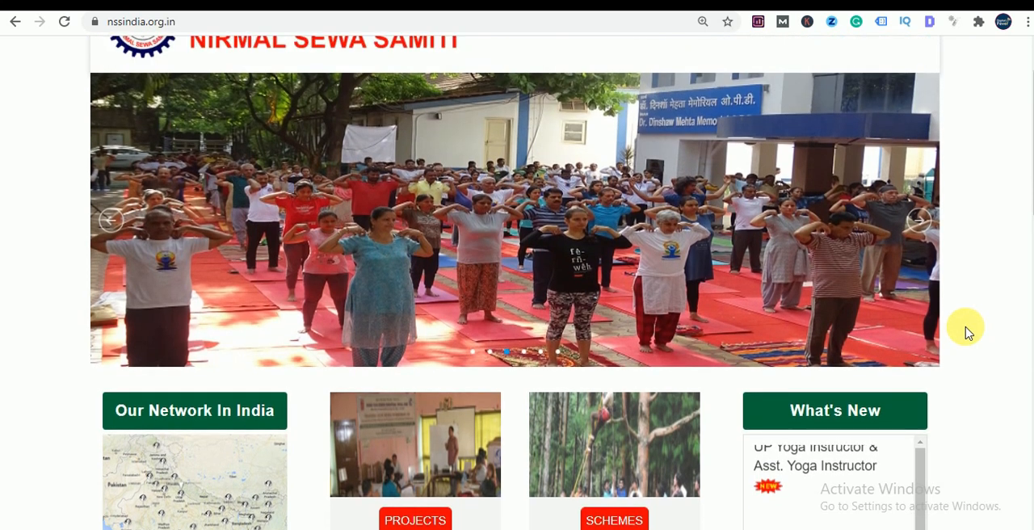
scroll(959, 331, "down", 7)
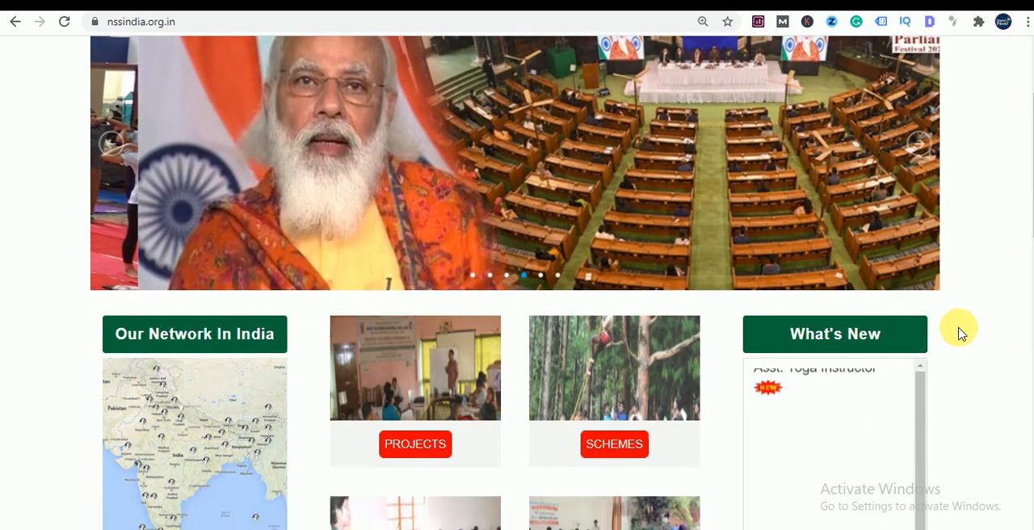
scroll(957, 334, "down", 3)
scroll(958, 335, "up", 10)
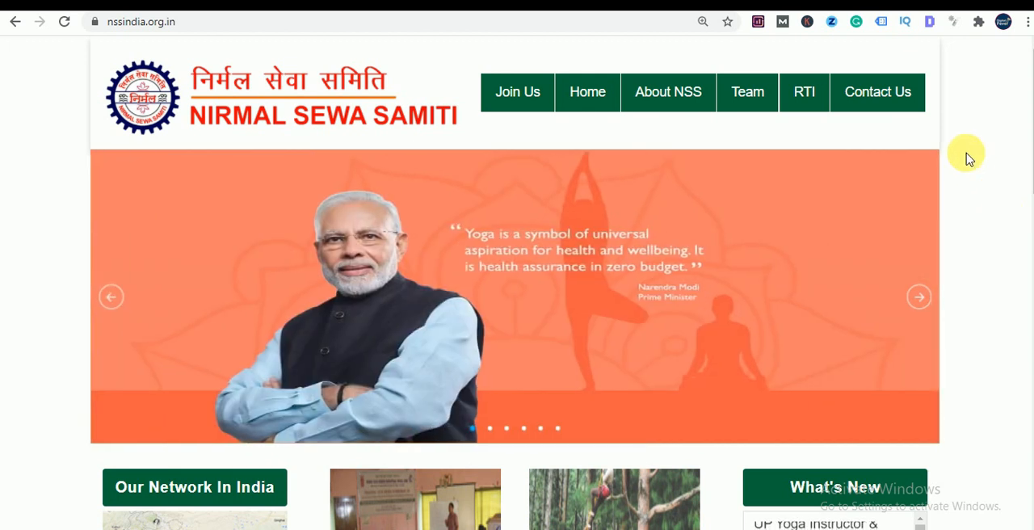
- Open the organisation's contact page and examine the office addresses and helpdesk contact details
left_click(887, 91)
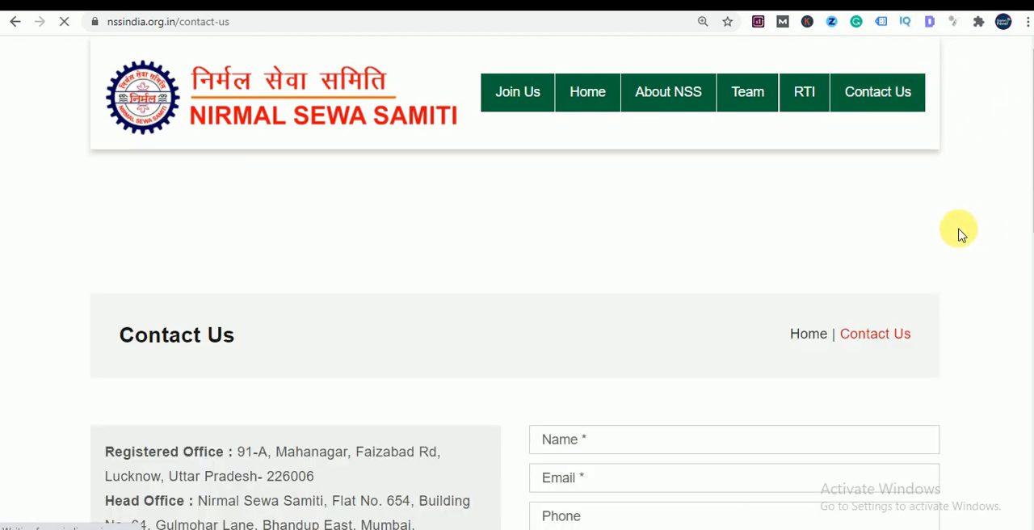
scroll(957, 232, "down", 4)
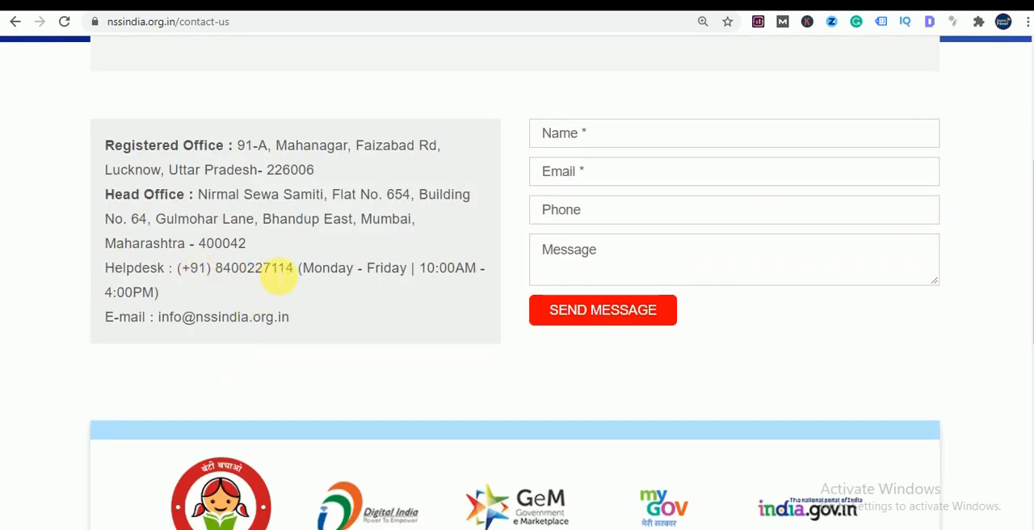
double_click(291, 169)
left_click_drag(215, 272, 291, 281)
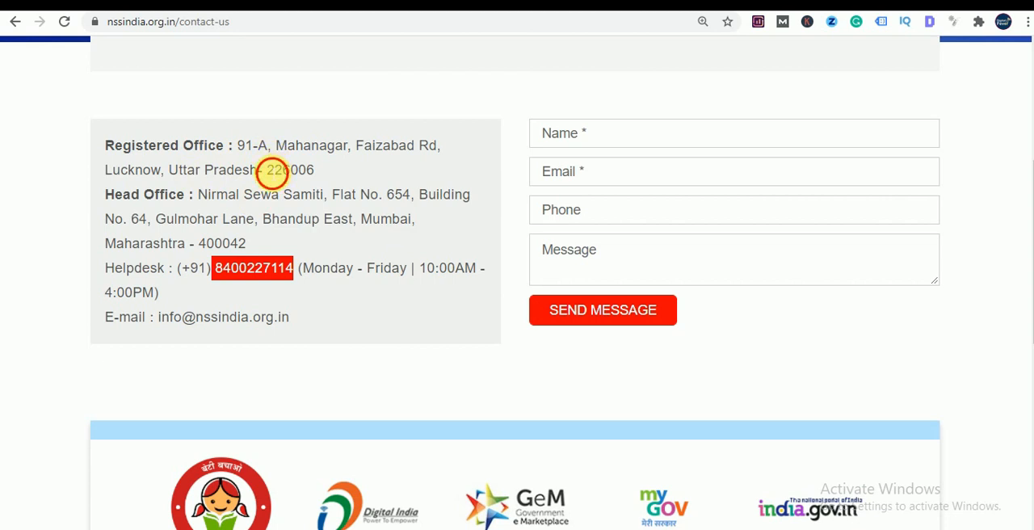
left_click_drag(272, 172, 315, 170)
scroll(387, 318, "up", 2)
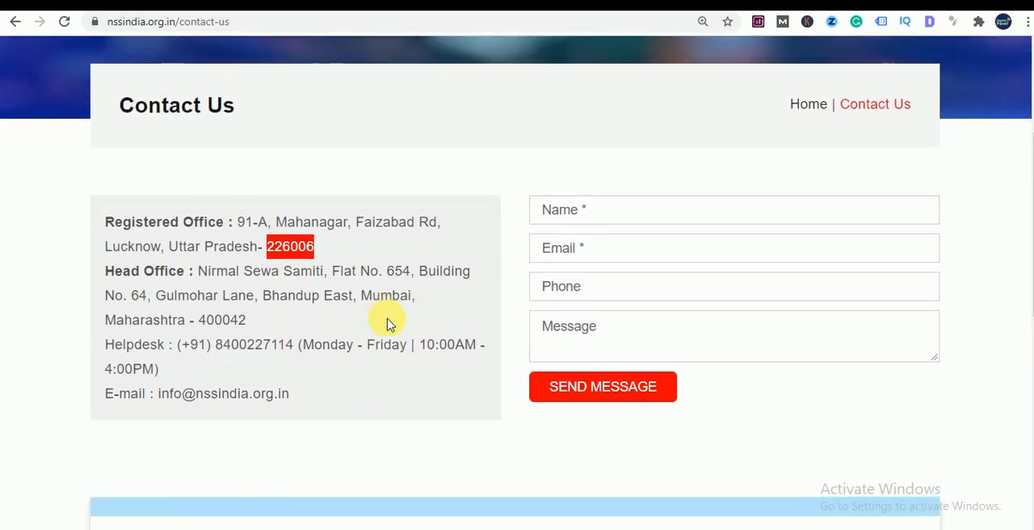
scroll(388, 318, "down", 1)
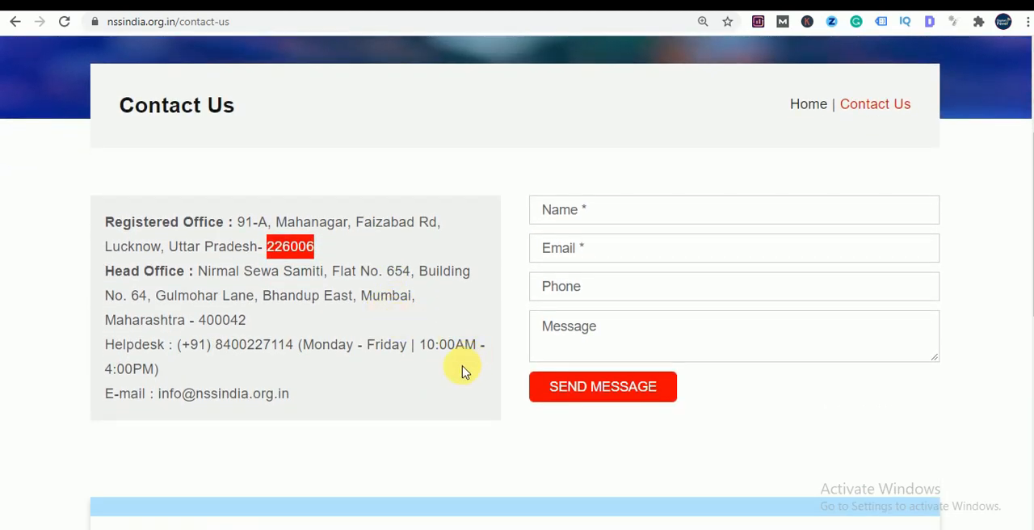
- Examine the contact message form's name, email, phone and message fields
left_click(614, 210)
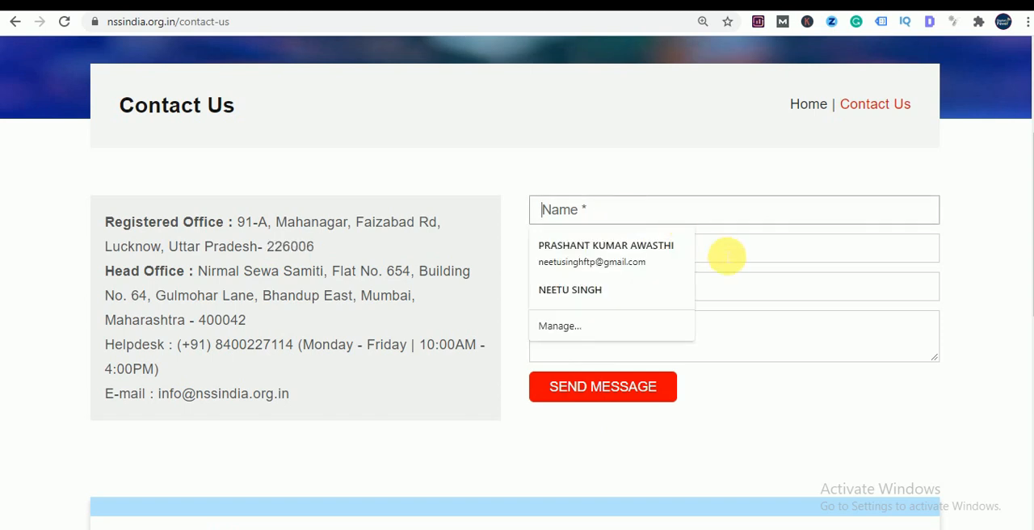
left_click(727, 252)
left_click(754, 400)
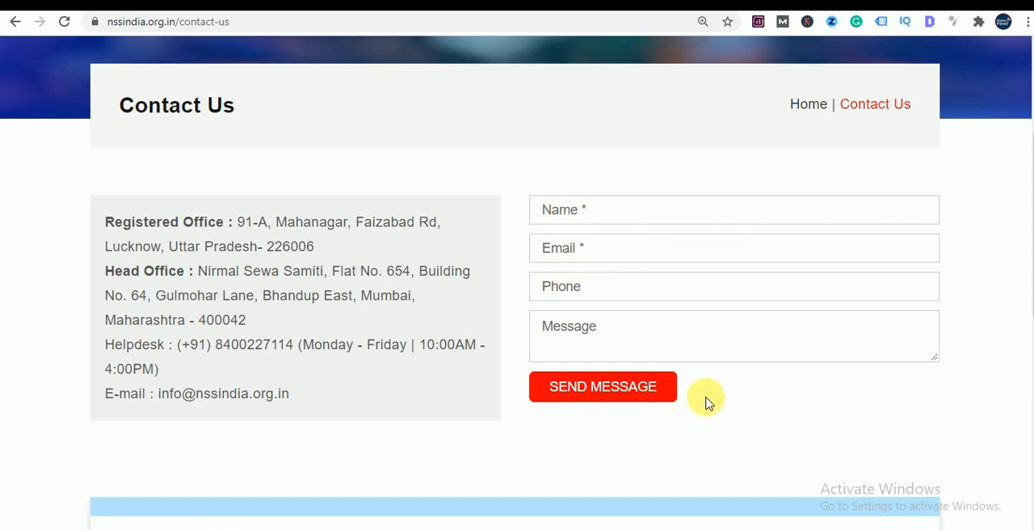
scroll(708, 401, "down", 4)
scroll(701, 402, "up", 4)
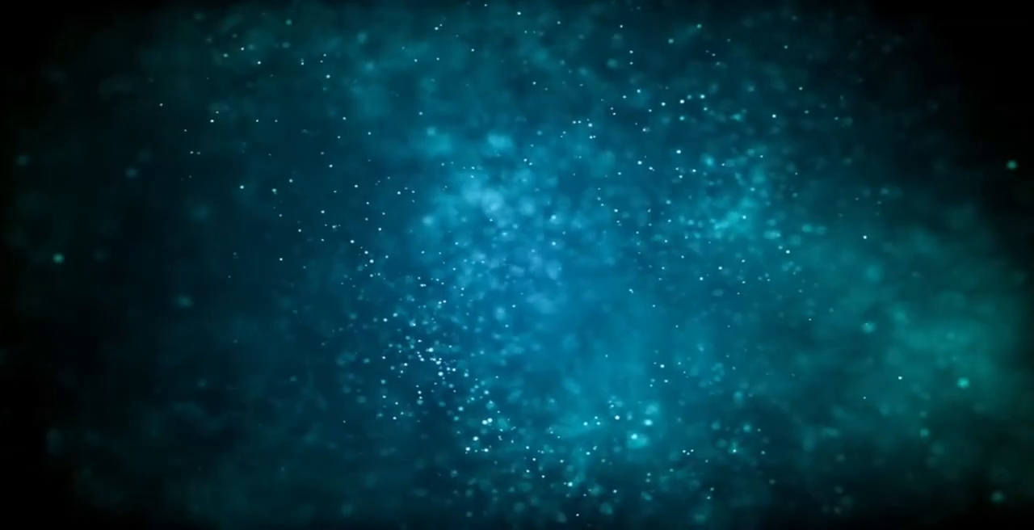